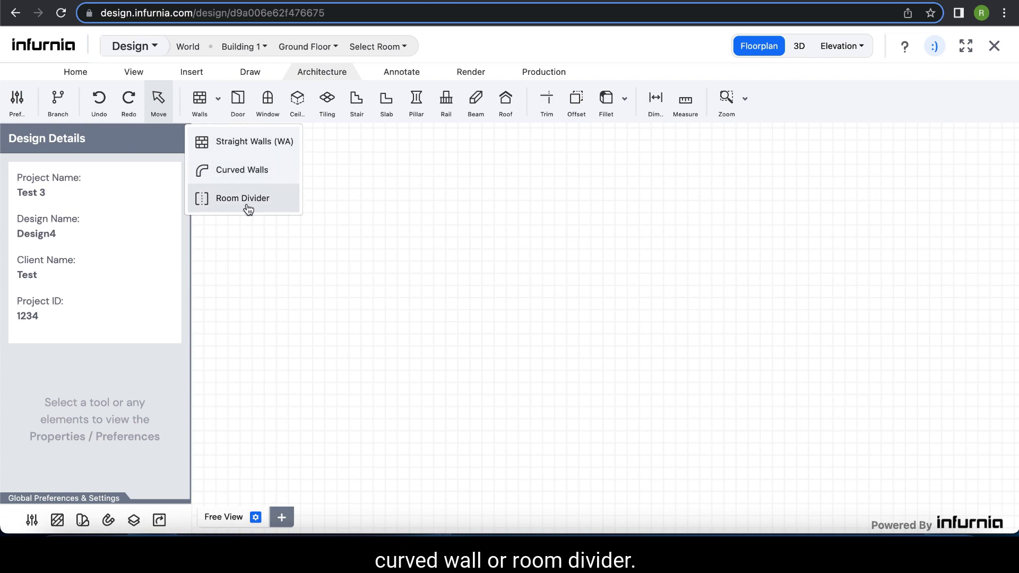
# - Draw a vertical straight wall 3000 mm long
pyautogui.click(243, 143)
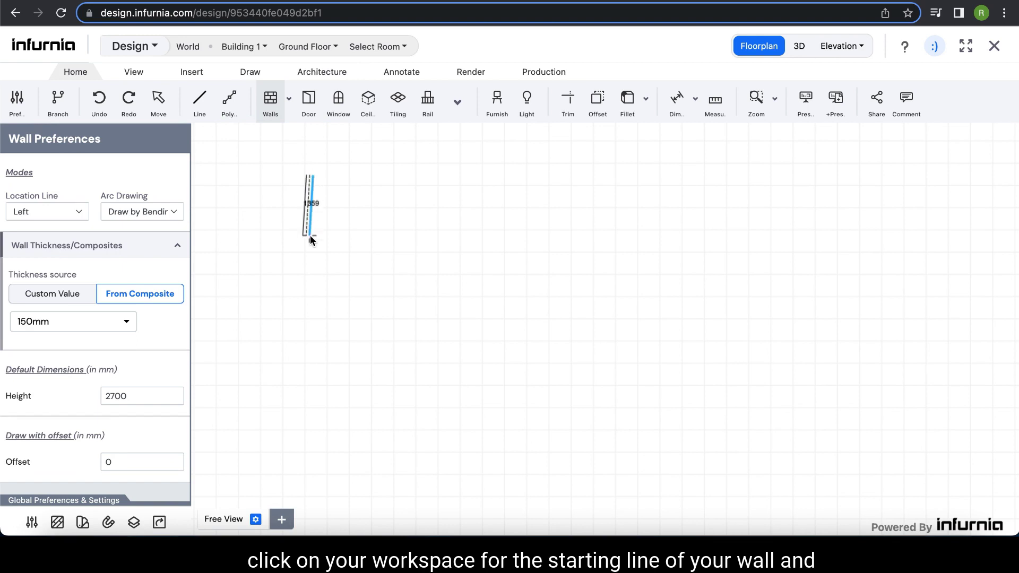
pyautogui.write('3000')
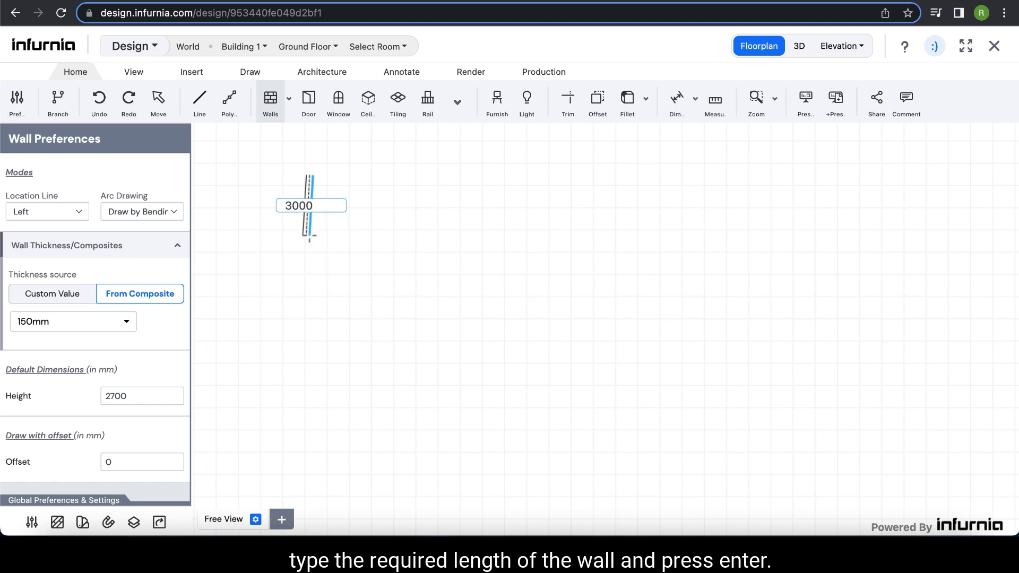
pyautogui.press('Return')
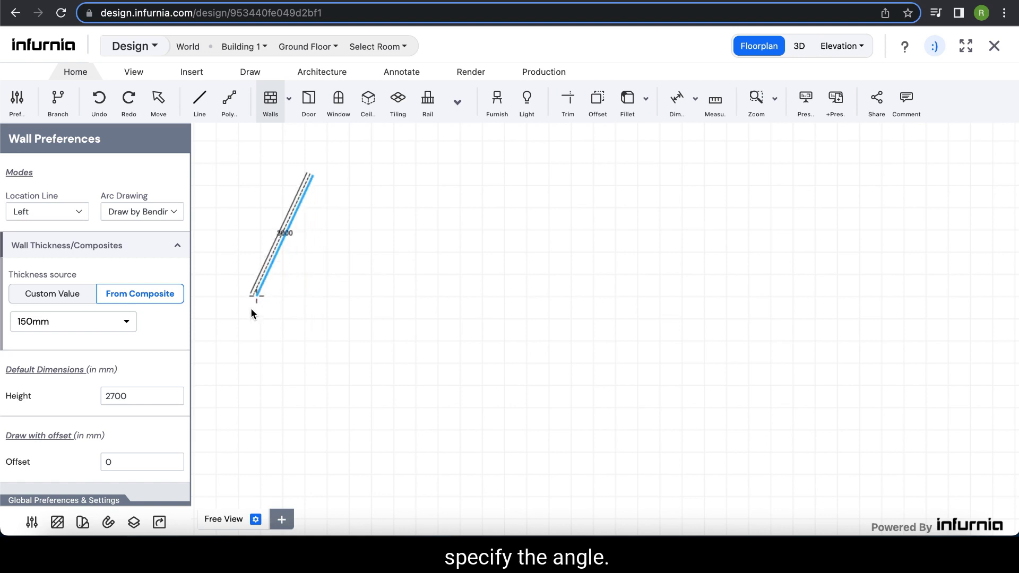
pyautogui.click(311, 335)
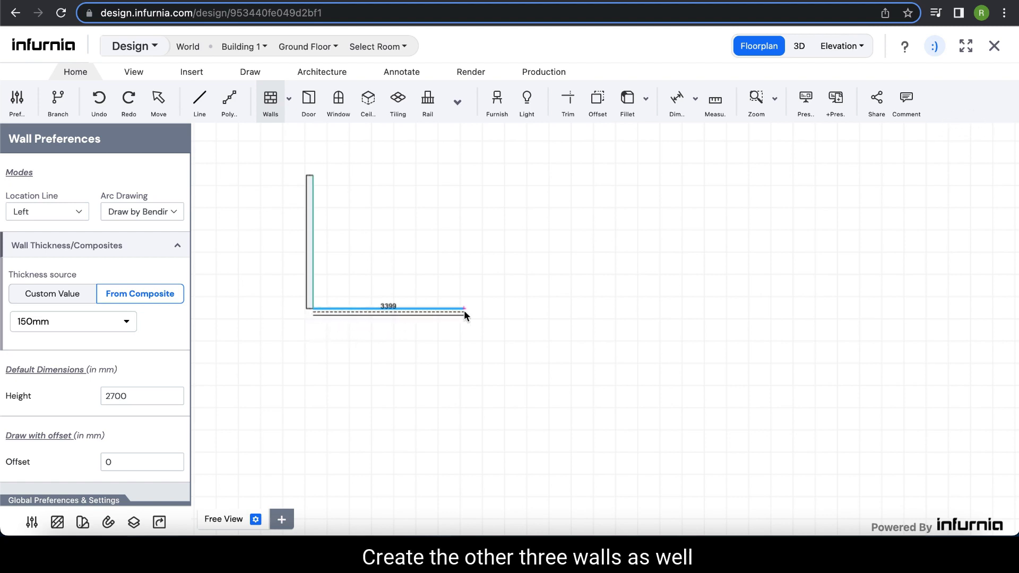
# - Draw the other three walls to close a rectangular room, making the lower wall about 3399 mm long
pyautogui.click(464, 310)
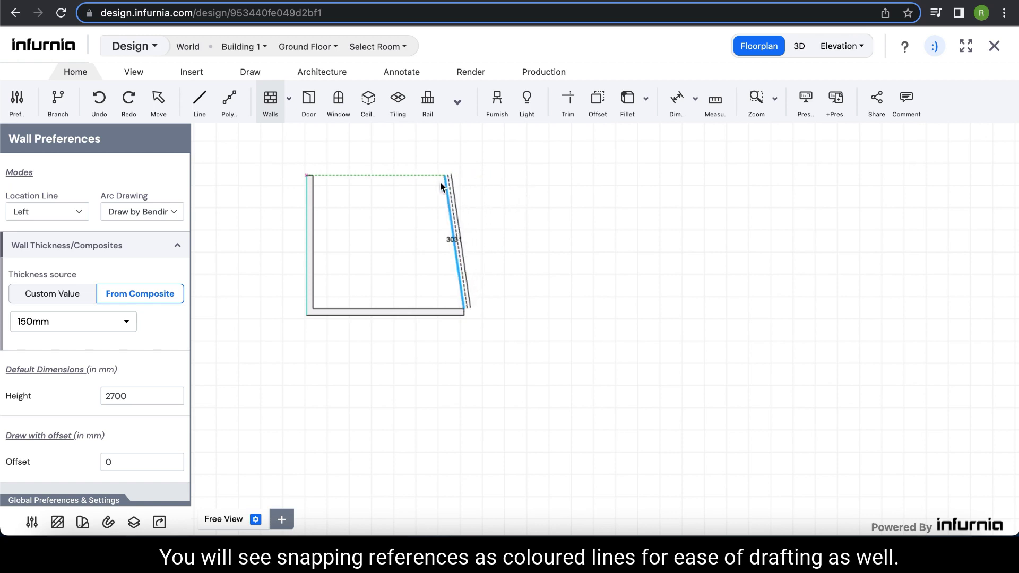
pyautogui.click(468, 185)
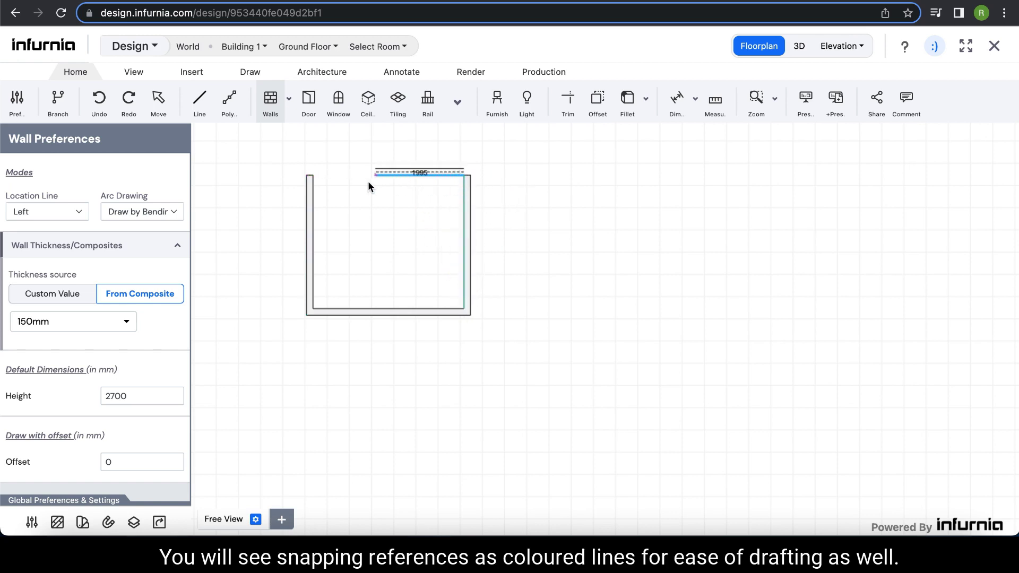
pyautogui.click(312, 179)
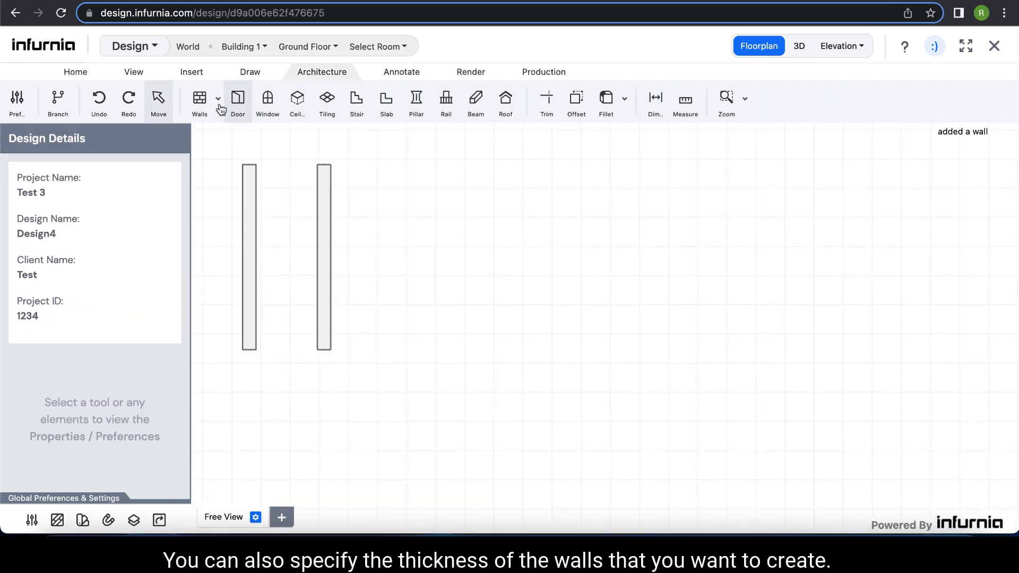
# - Start the wall tool and review the custom and composite thickness options for new walls
pyautogui.click(201, 101)
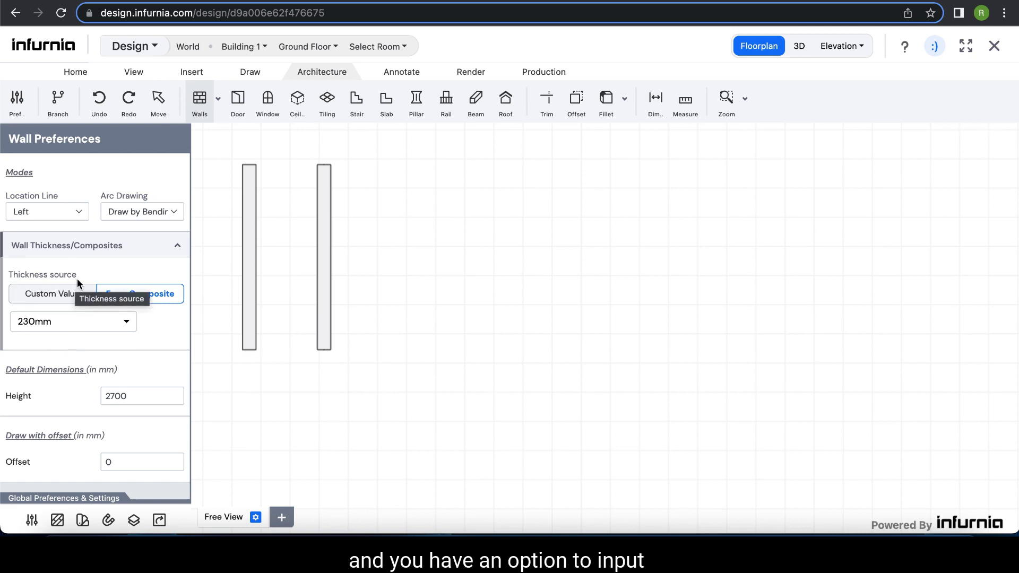
pyautogui.click(45, 299)
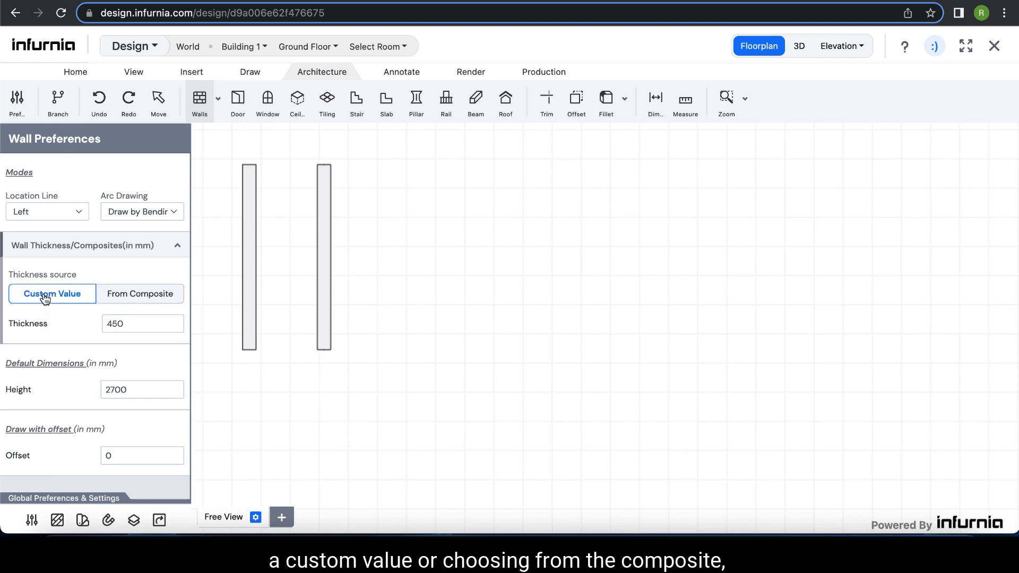
pyautogui.click(149, 295)
pyautogui.click(122, 321)
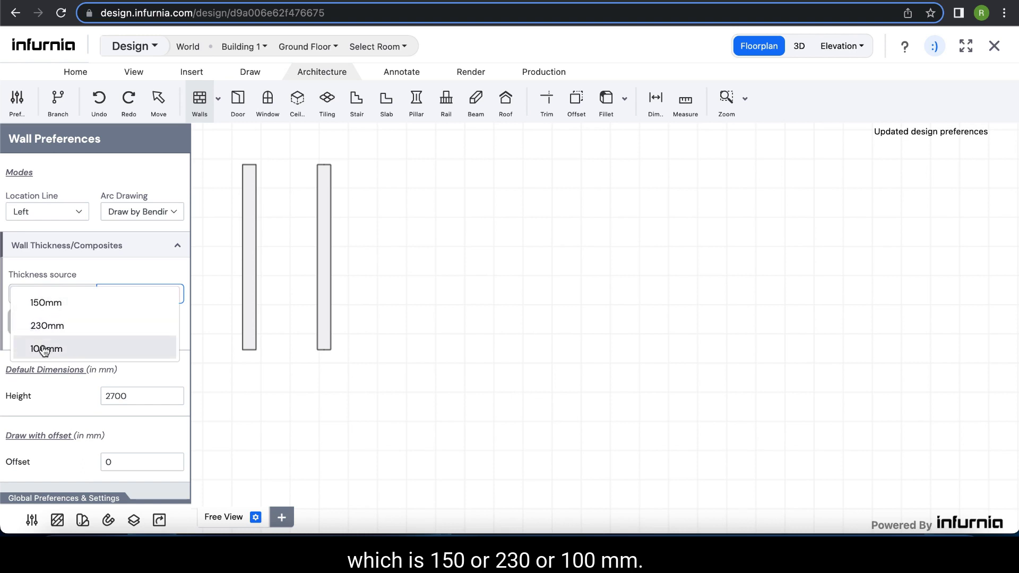
pyautogui.click(111, 264)
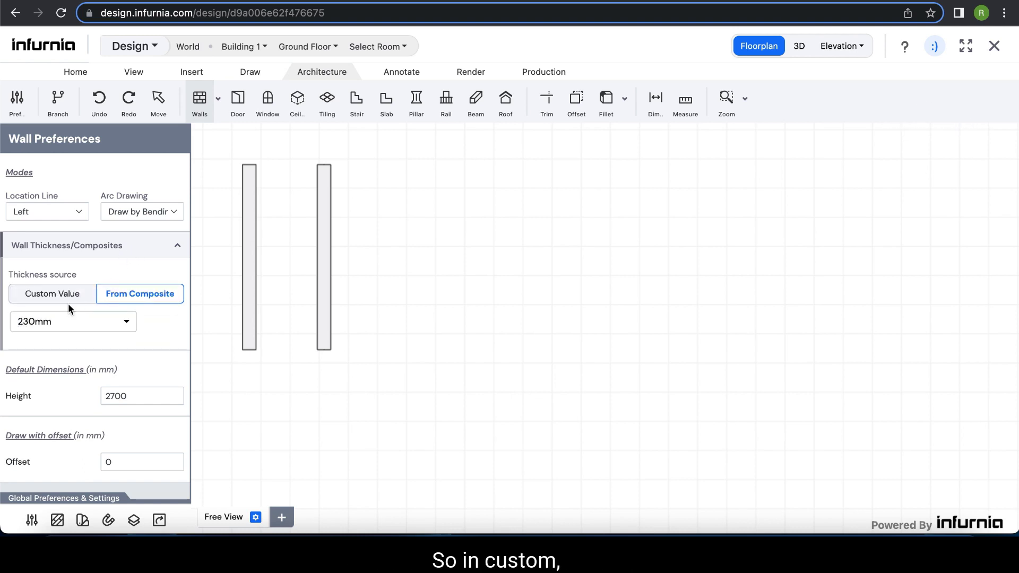
# - Set a custom wall thickness of 350 mm and draw a vertical wall about 3175 mm long beside the two existing ones
pyautogui.click(75, 300)
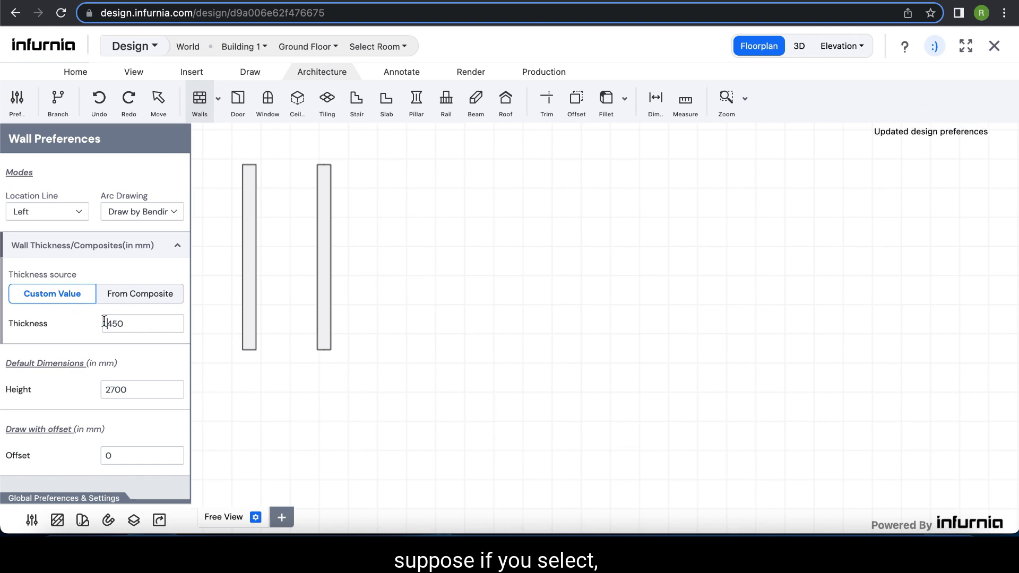
pyautogui.moveTo(105, 322); pyautogui.dragTo(141, 323)
pyautogui.write('35')
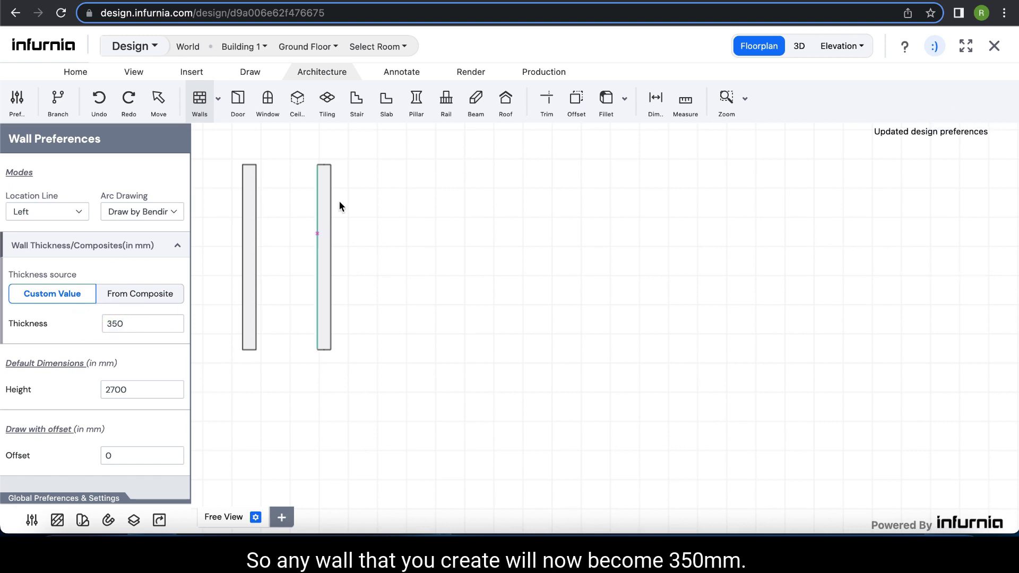
pyautogui.click(397, 165)
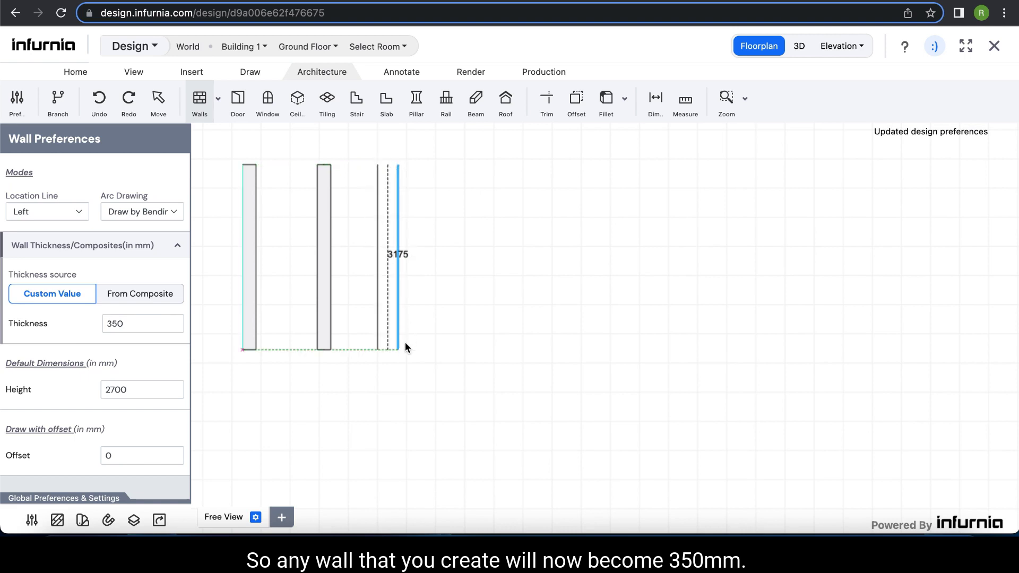
pyautogui.click(405, 343)
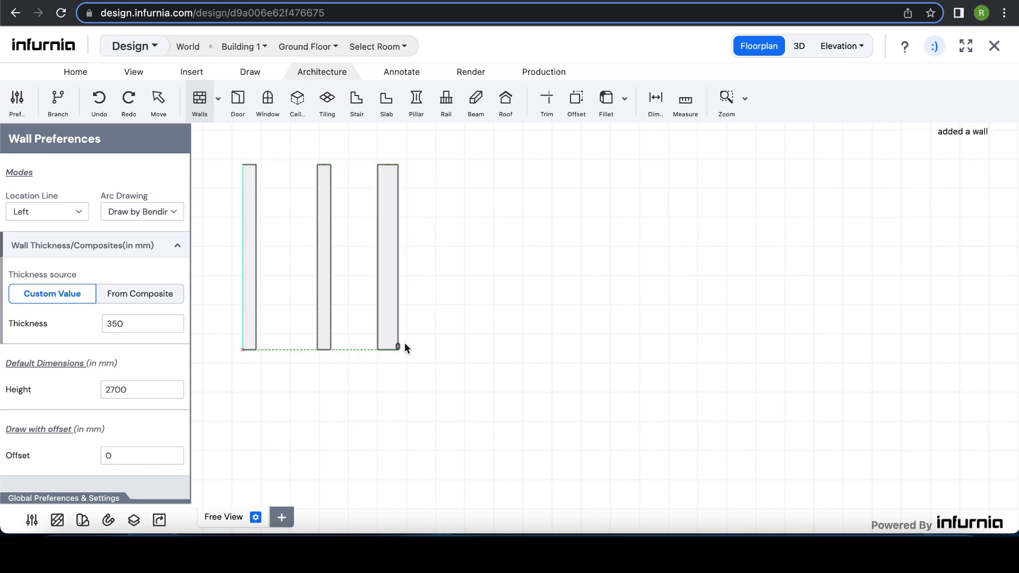
pyautogui.press('Escape')
# - Set the default wall height to 3000 mm and draw a fourth parallel wall about 3175 mm long
pyautogui.click(199, 99)
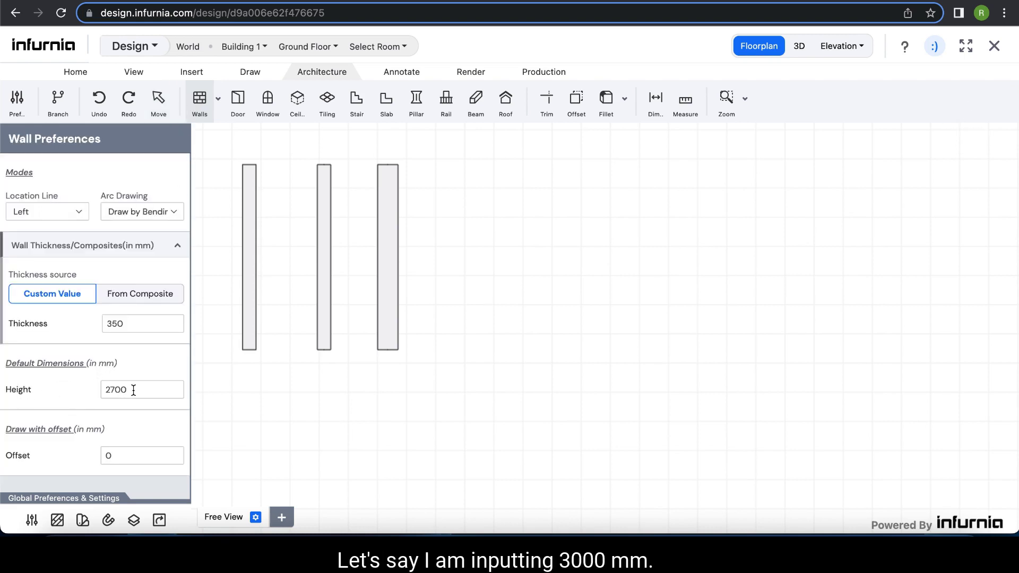
pyautogui.moveTo(133, 397); pyautogui.dragTo(90, 397)
pyautogui.write('3000')
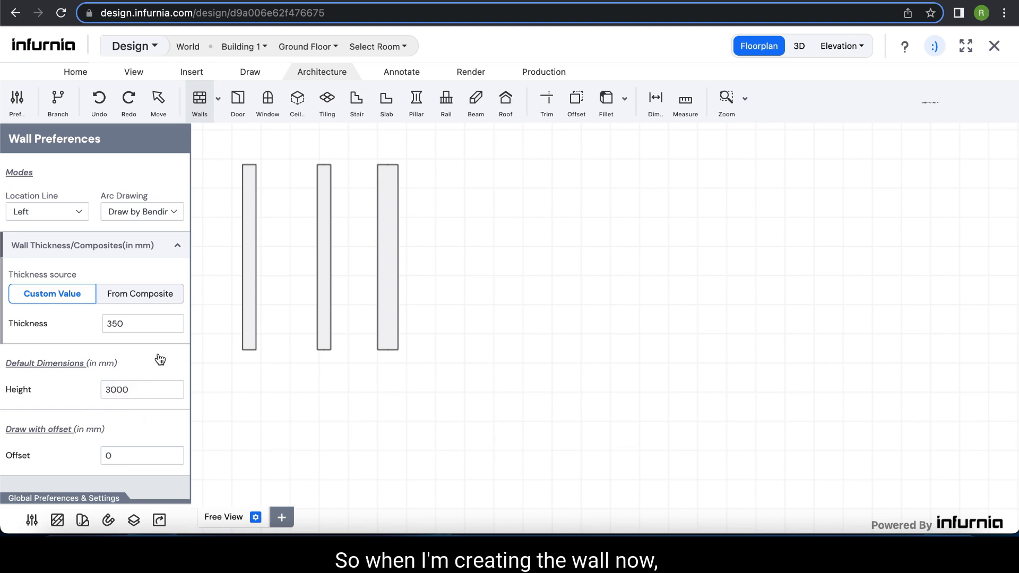
pyautogui.click(480, 165)
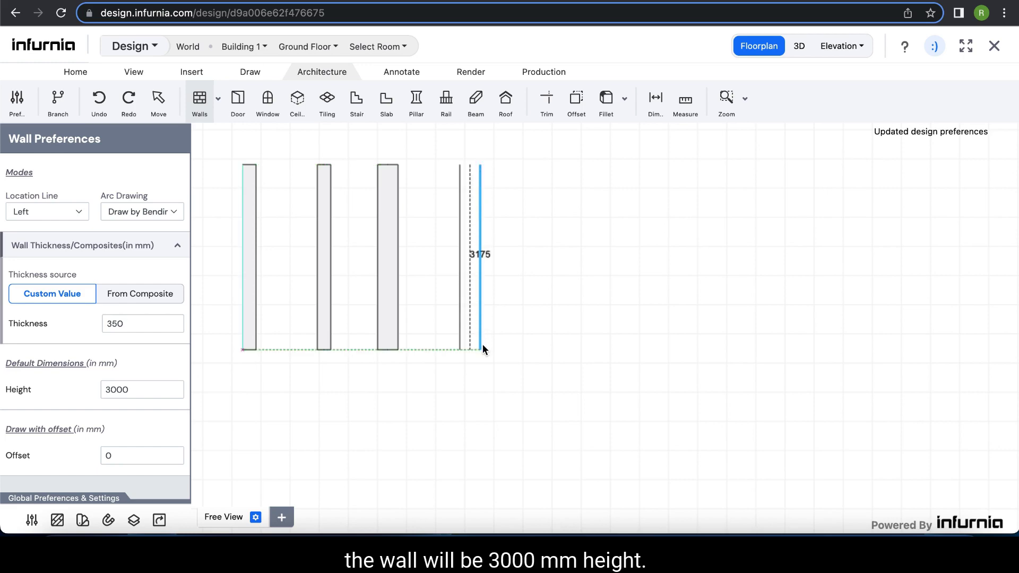
pyautogui.click(482, 345)
pyautogui.press('Escape')
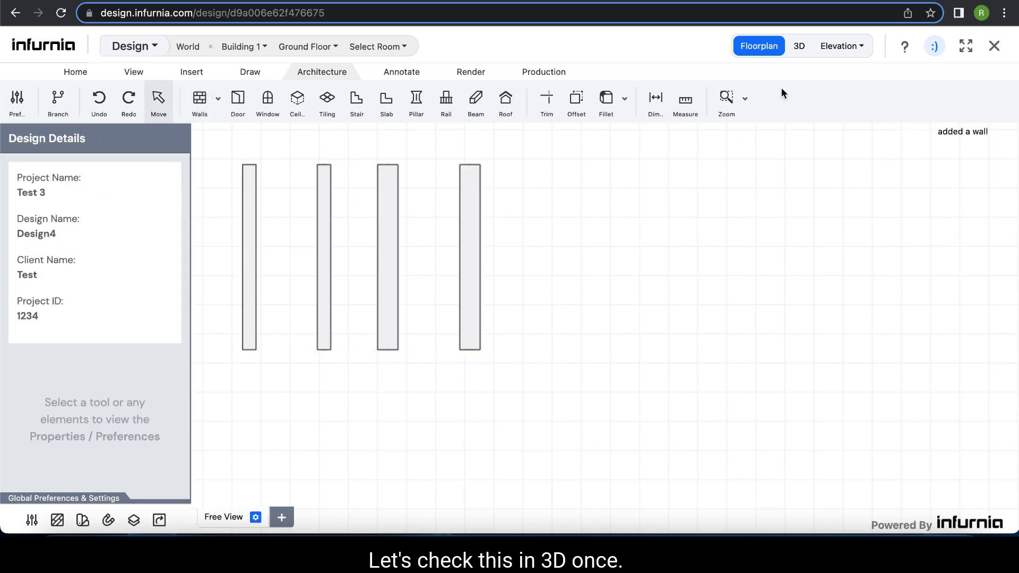
# - Inspect the drawn walls in 3D and return to the four parallel walls in the floorplan
pyautogui.click(798, 52)
pyautogui.moveTo(410, 318); pyautogui.dragTo(608, 328)
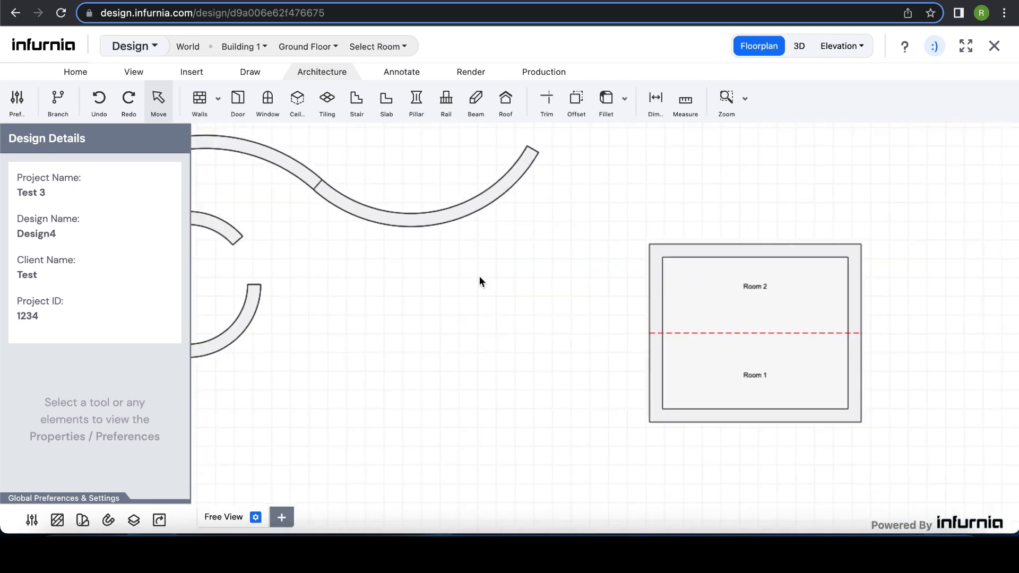
pyautogui.scroll(-5, 480, 281)
pyautogui.moveTo(423, 303); pyautogui.dragTo(686, 304, button='middle')
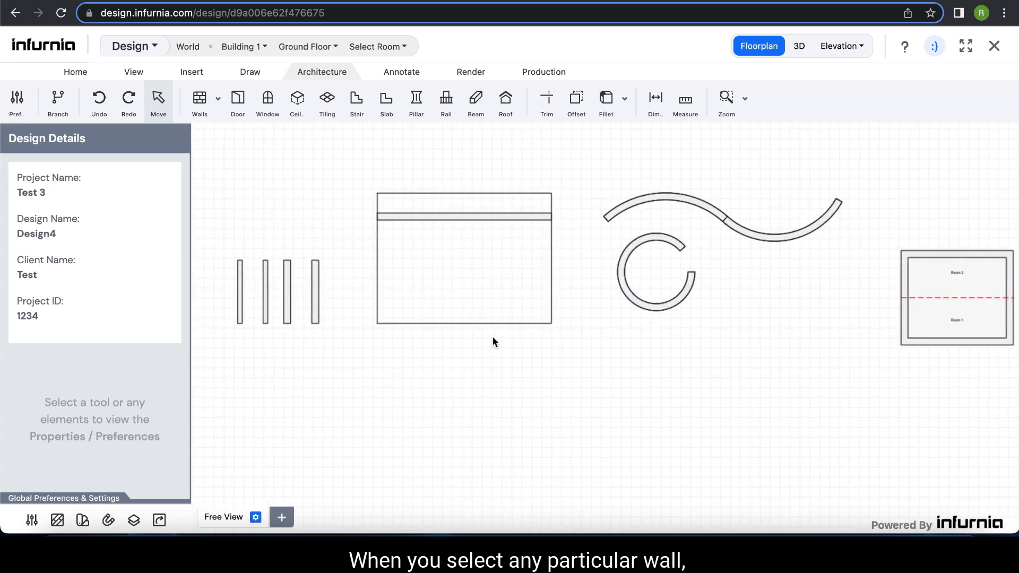
pyautogui.scroll(5, 408, 310)
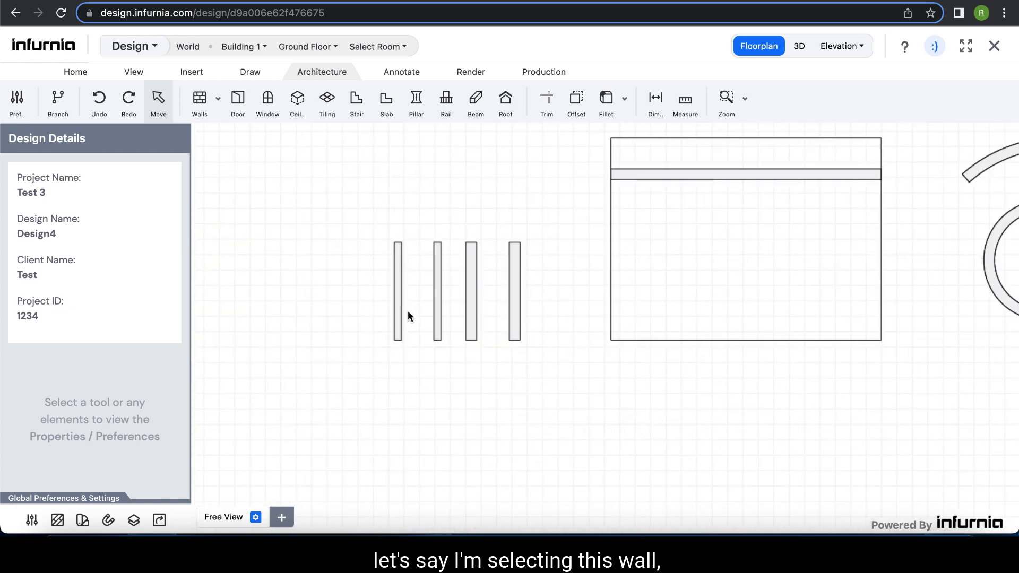
# - Select the leftmost of the four parallel walls and view the layers it can be assigned to
pyautogui.click(396, 291)
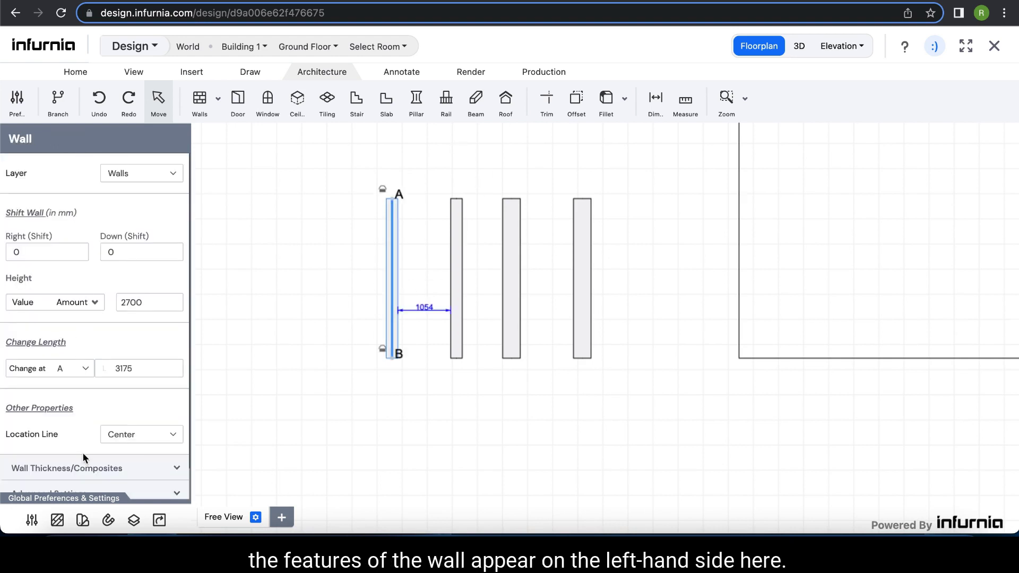
pyautogui.click(142, 175)
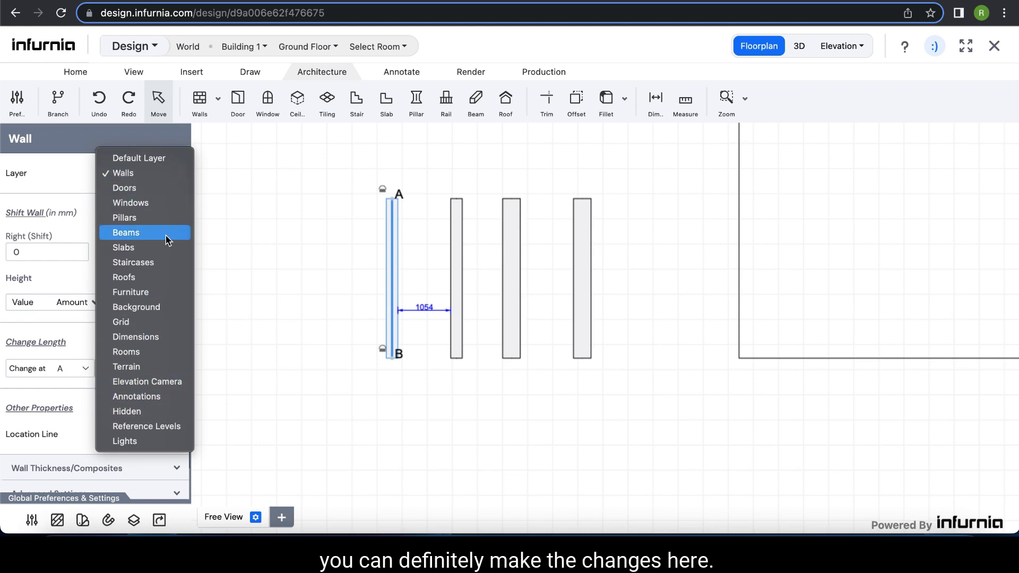
pyautogui.click(72, 201)
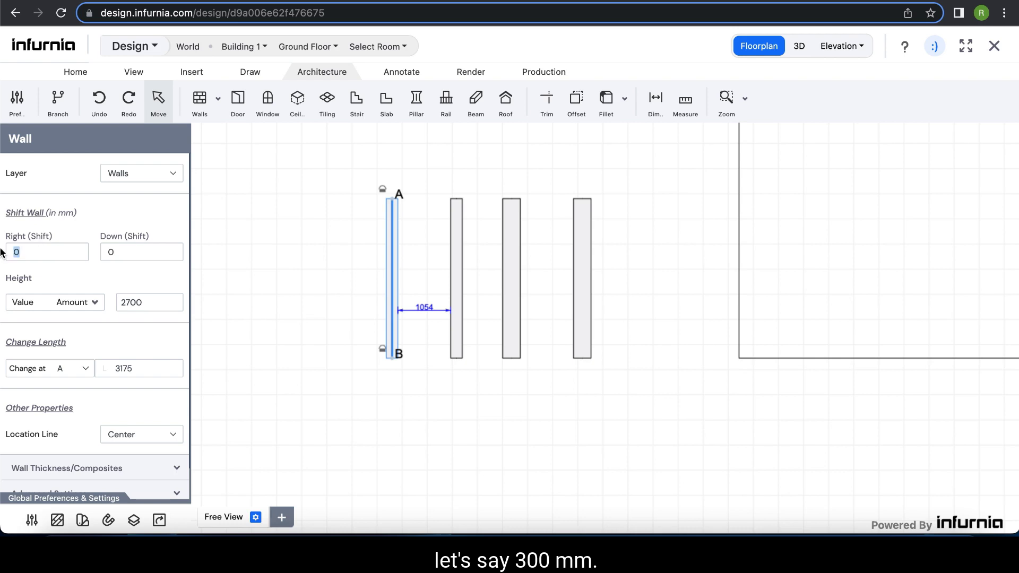
# - Shift the leftmost parallel wall 300 mm to the right
pyautogui.press('BackSpace')
pyautogui.write('300')
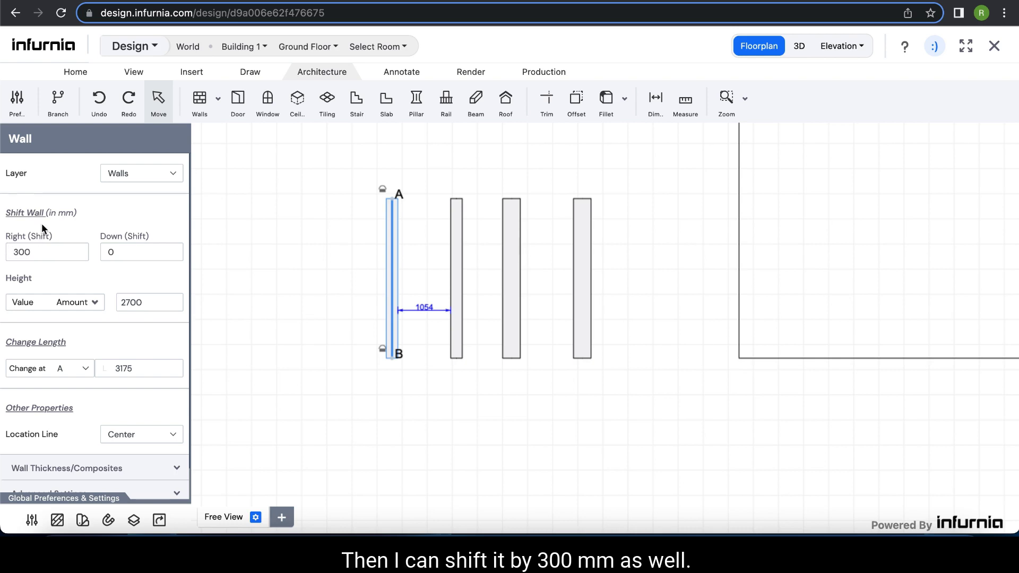
pyautogui.click(310, 235)
pyautogui.click(391, 238)
pyautogui.click(40, 257)
pyautogui.press('BackSpace')
pyautogui.write('300')
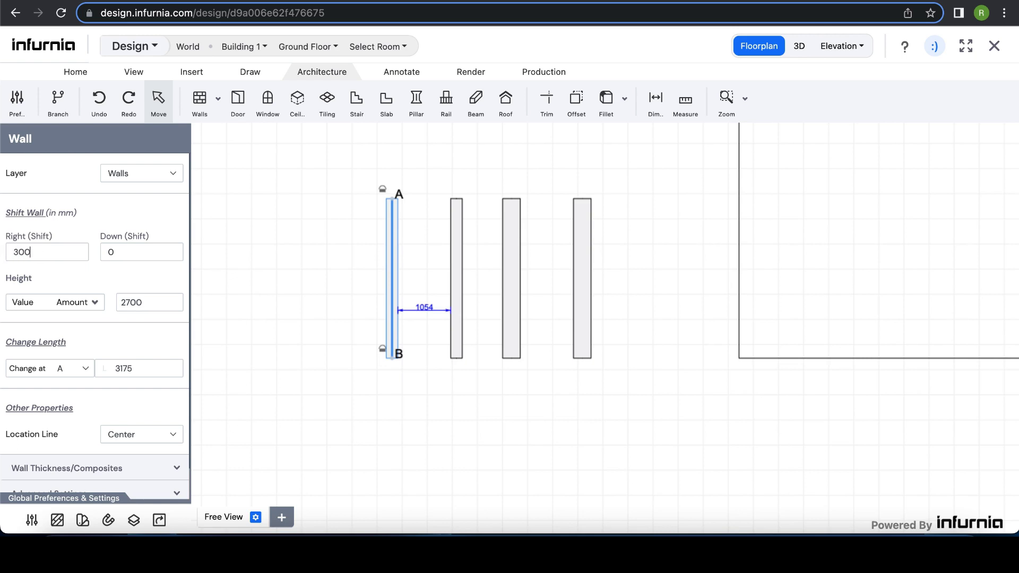
pyautogui.click(168, 220)
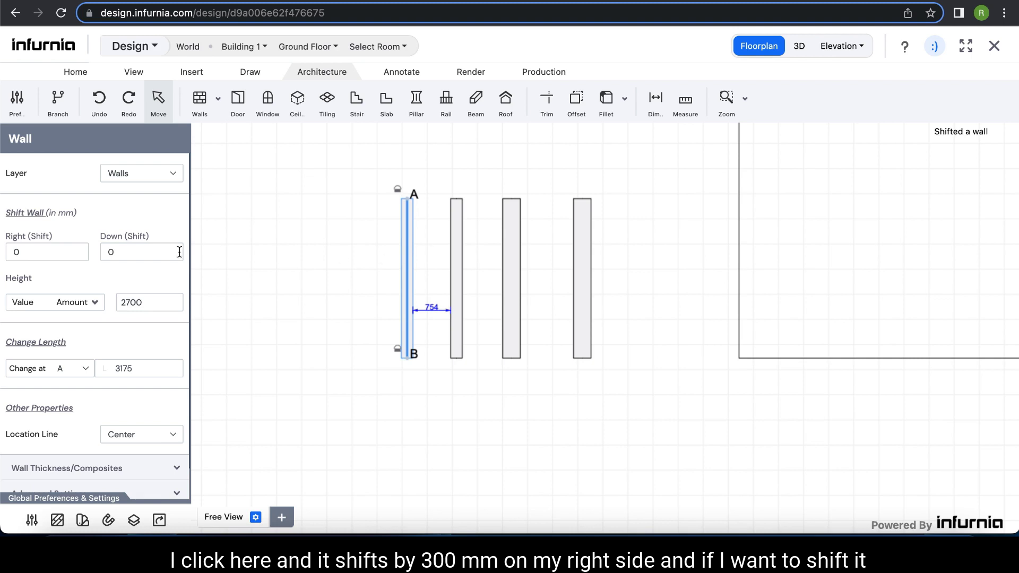
# - Shift the same wall 300 mm down
pyautogui.click(111, 252)
pyautogui.press('BackSpace')
pyautogui.write('300')
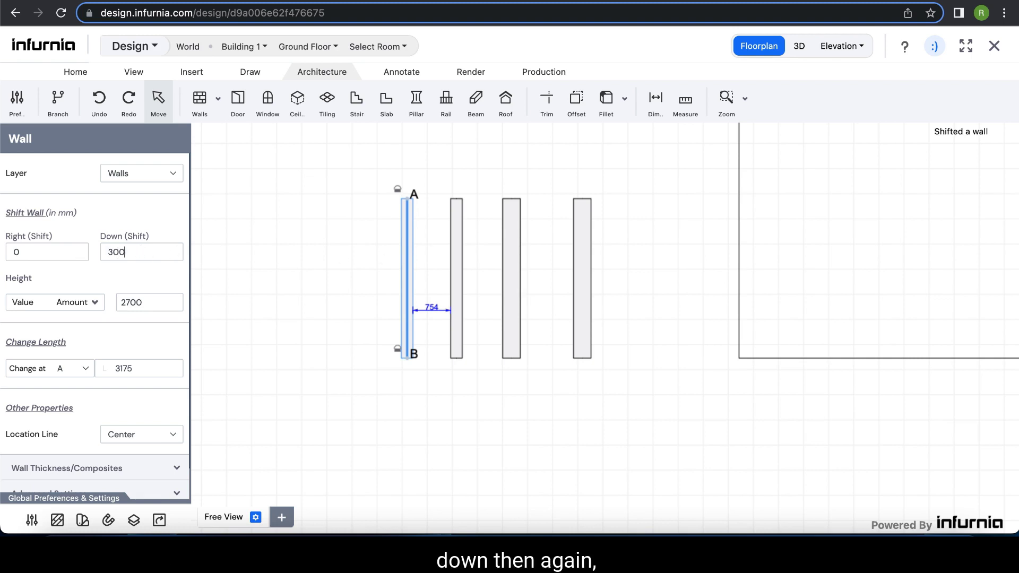
pyautogui.click(157, 218)
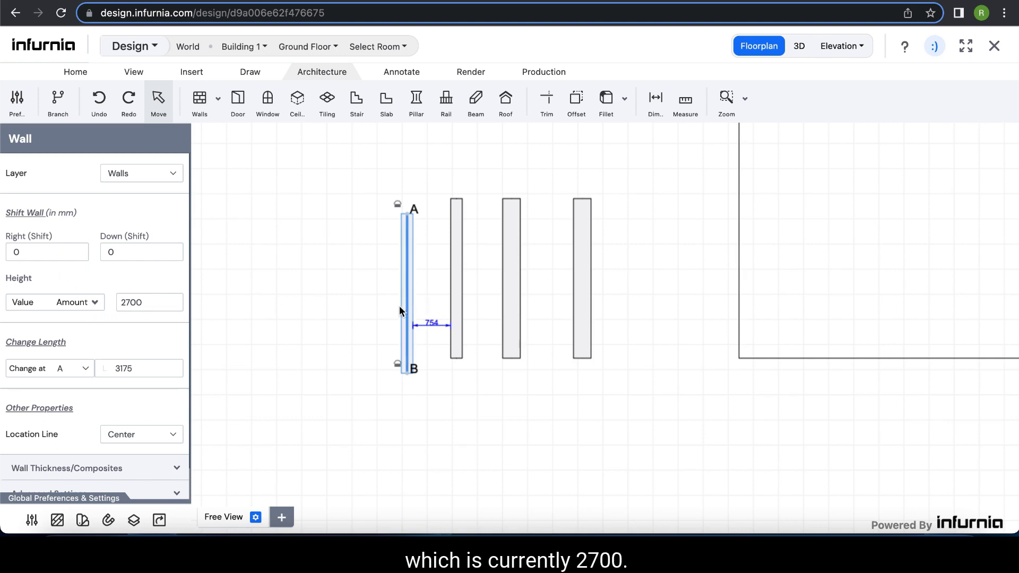
# - Set the selected wall's height to 3000 mm in the 3D view and return to the floorplan
pyautogui.click(798, 47)
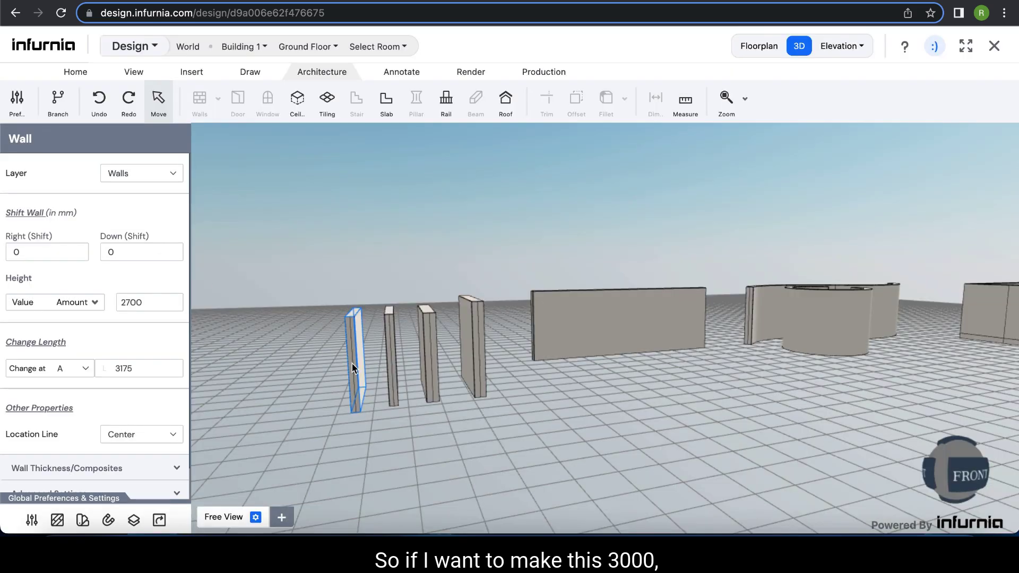
pyautogui.moveTo(393, 450); pyautogui.dragTo(370, 444)
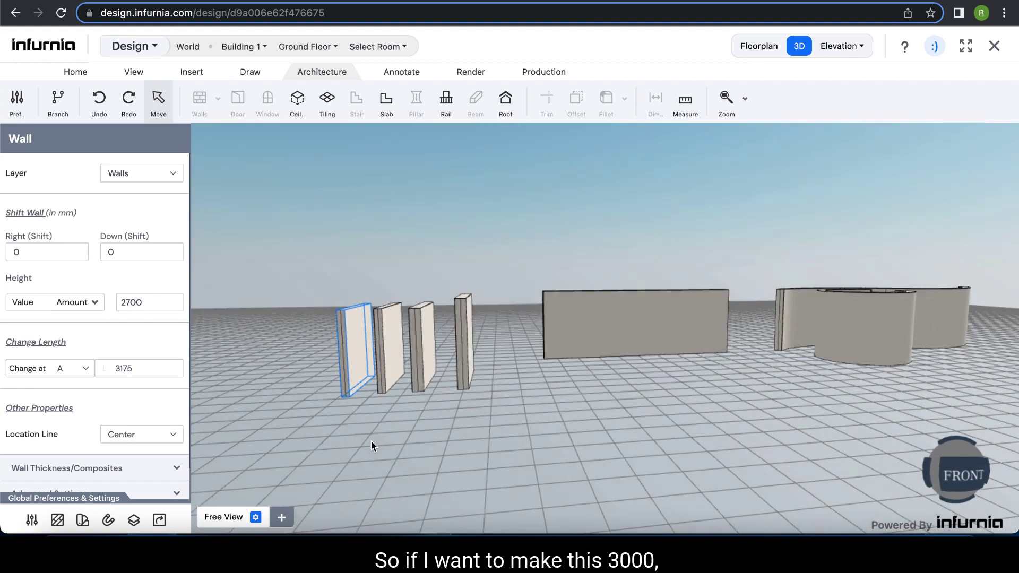
pyautogui.doubleClick(145, 301)
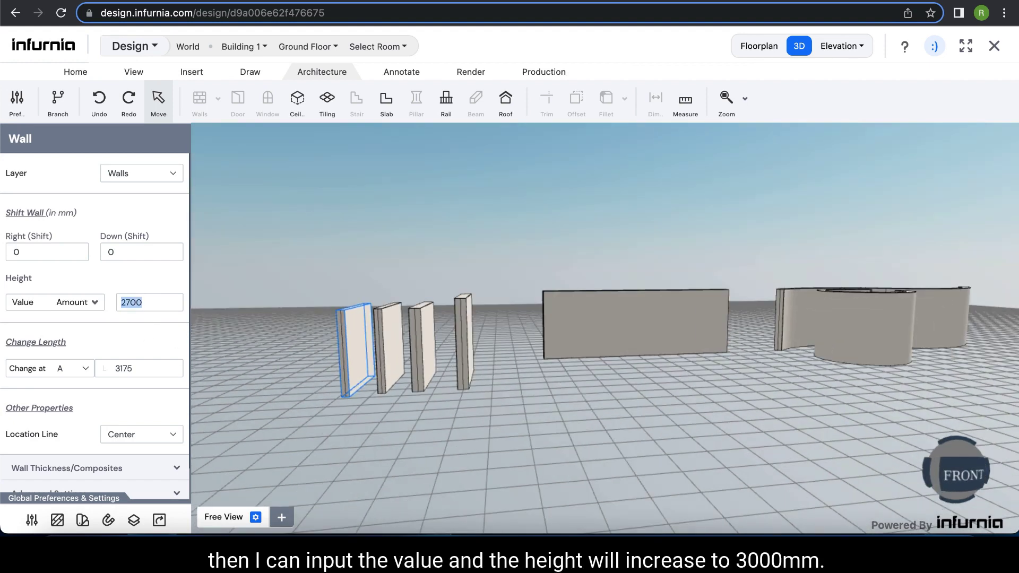
pyautogui.write('3000')
pyautogui.press('Return')
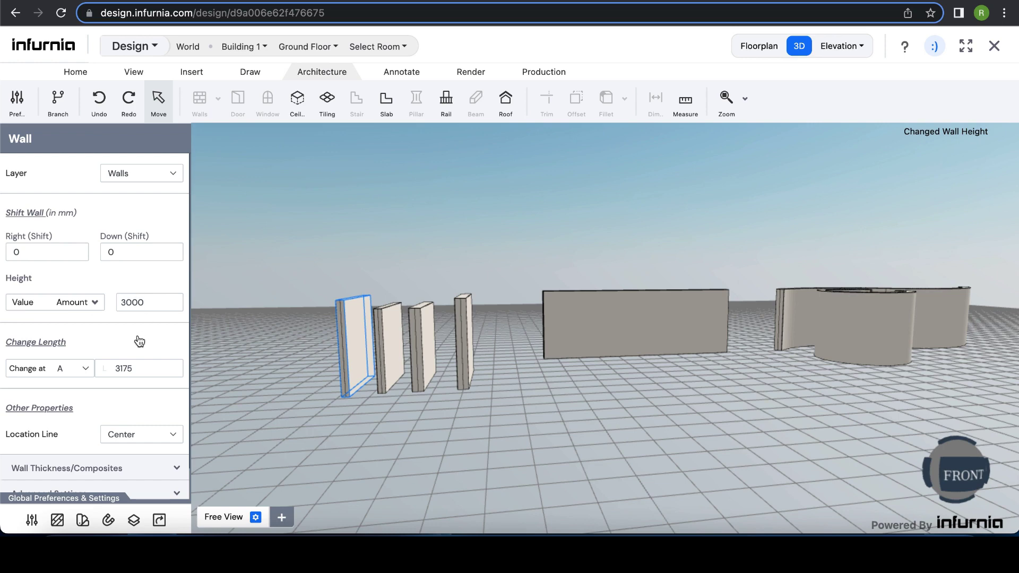
pyautogui.click(757, 48)
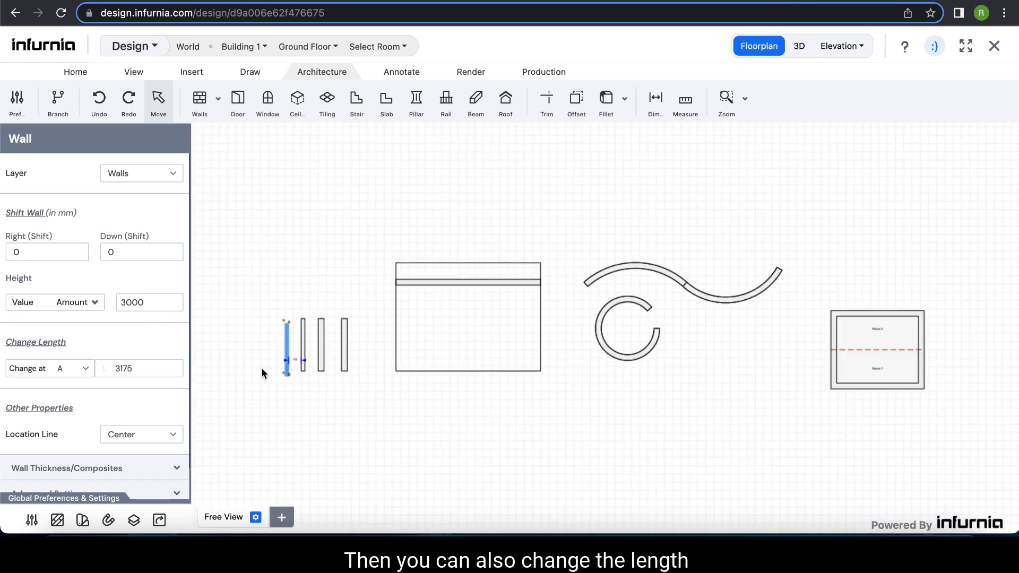
# - Set the selected wall's length to 4000 mm, changing it at end A
pyautogui.scroll(5, 263, 375)
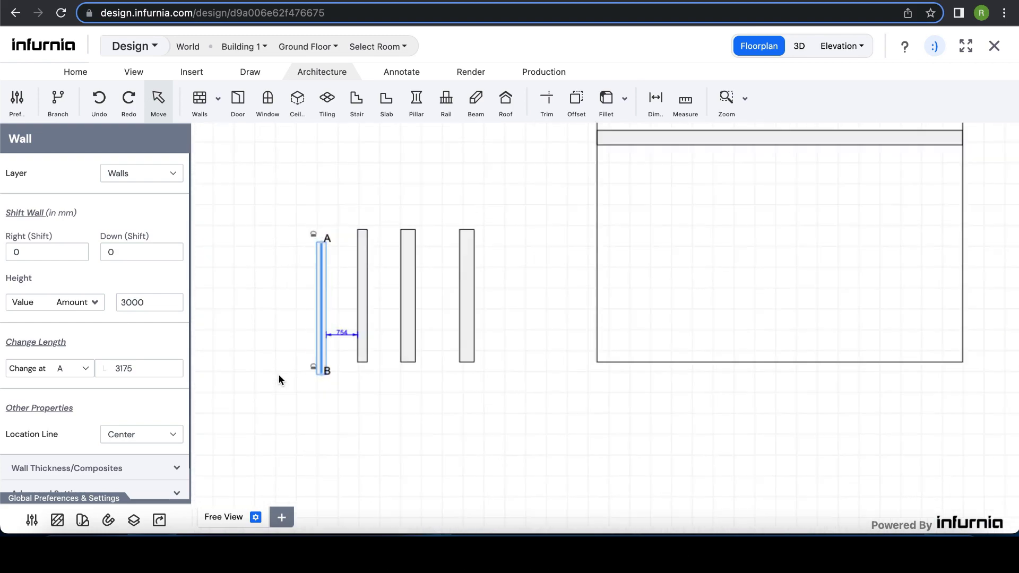
pyautogui.scroll(5, 278, 374)
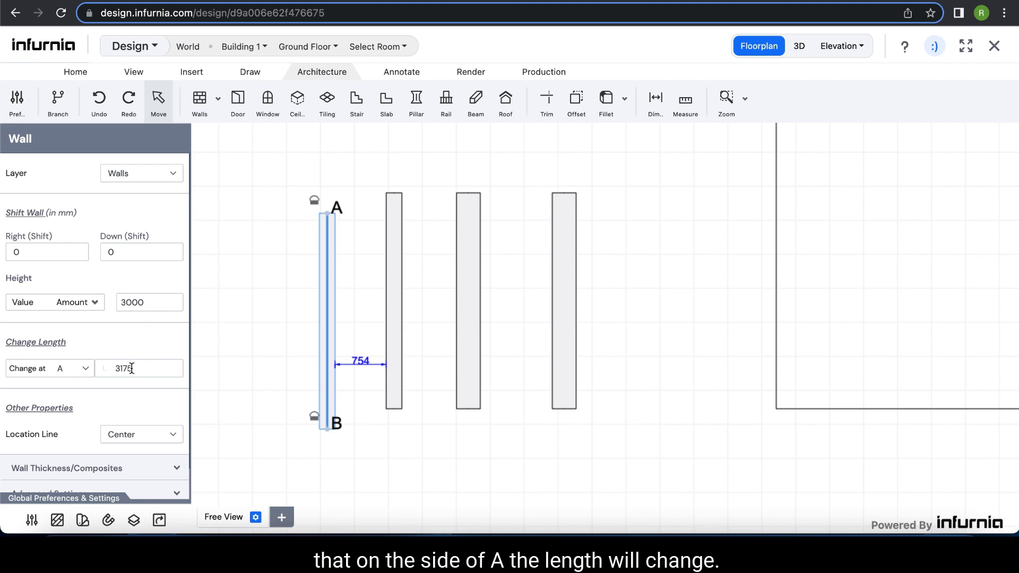
pyautogui.moveTo(141, 368); pyautogui.dragTo(100, 371)
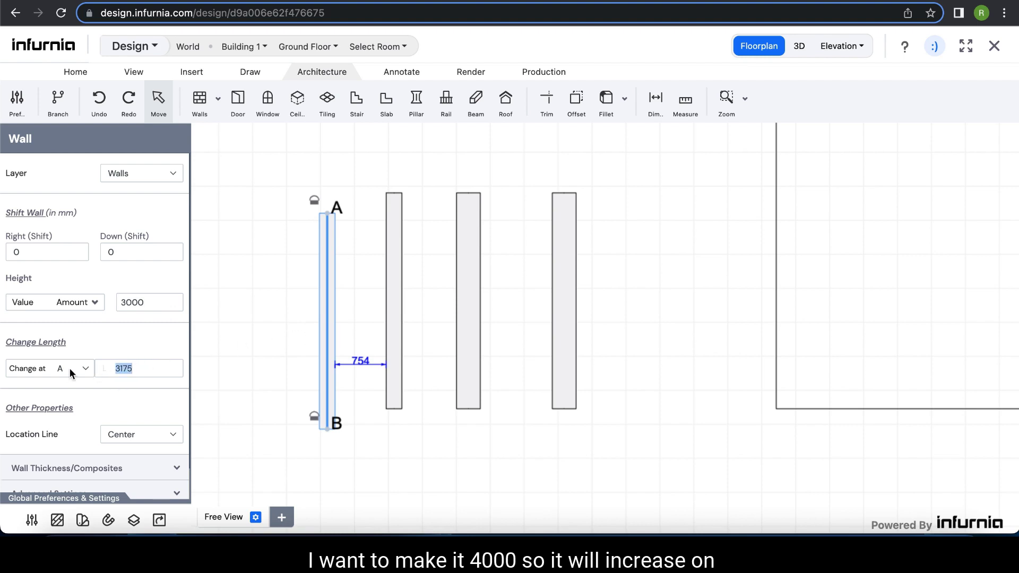
pyautogui.write('4000')
pyautogui.press('Return')
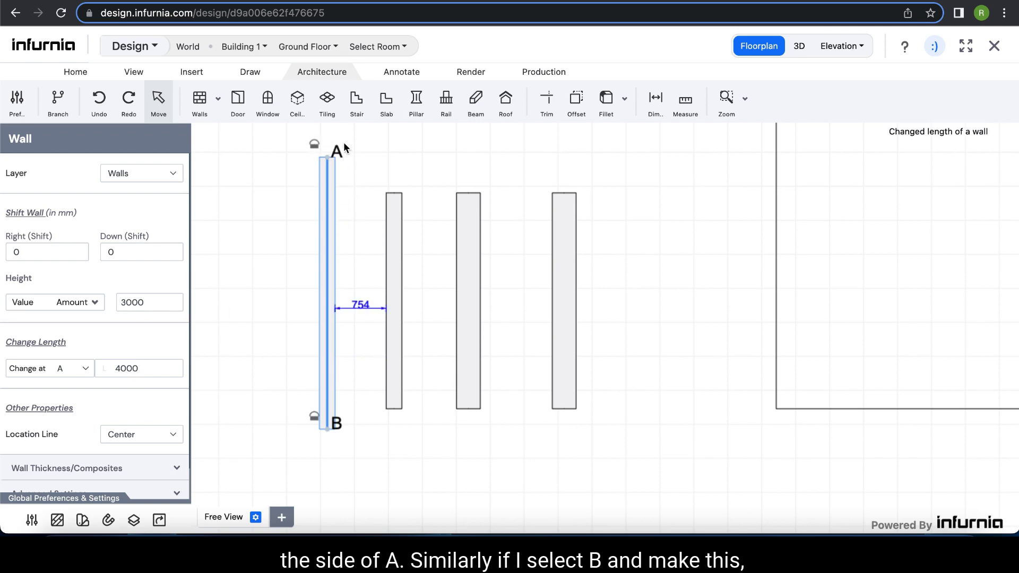
# - Set the same wall's length to 6000 mm, changing it at end B
pyautogui.click(70, 368)
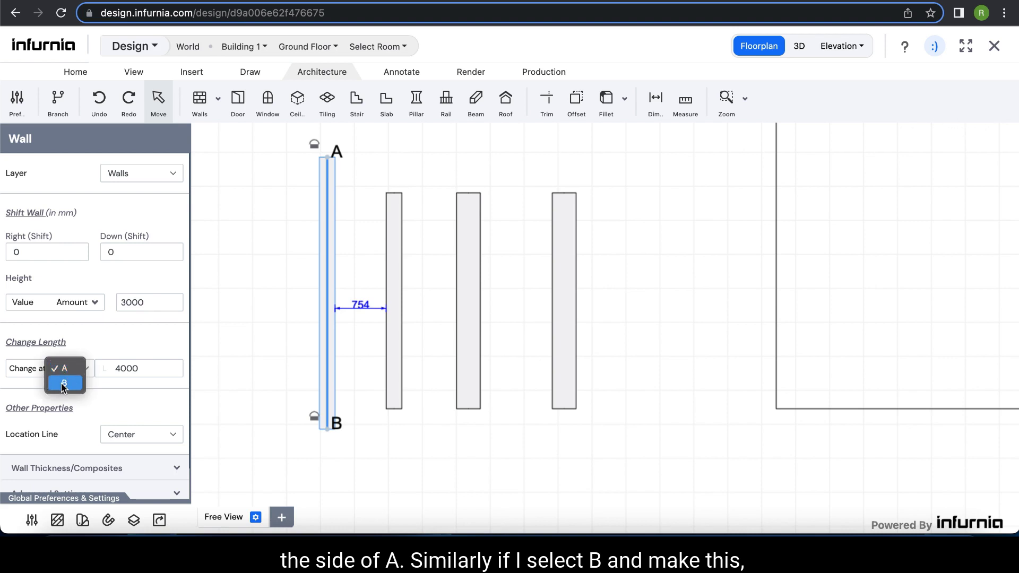
pyautogui.click(150, 368)
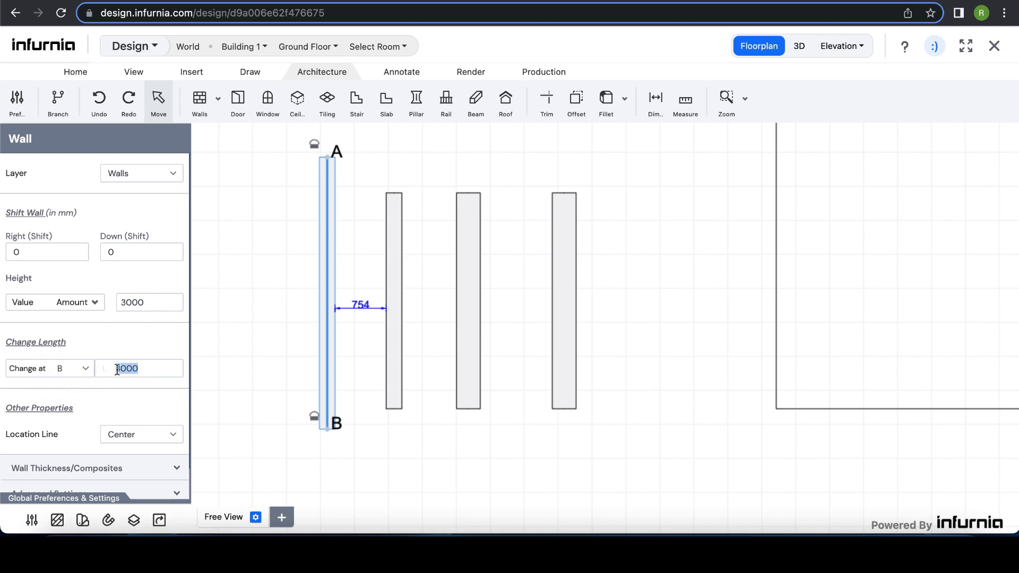
pyautogui.write('6000')
pyautogui.press('Return')
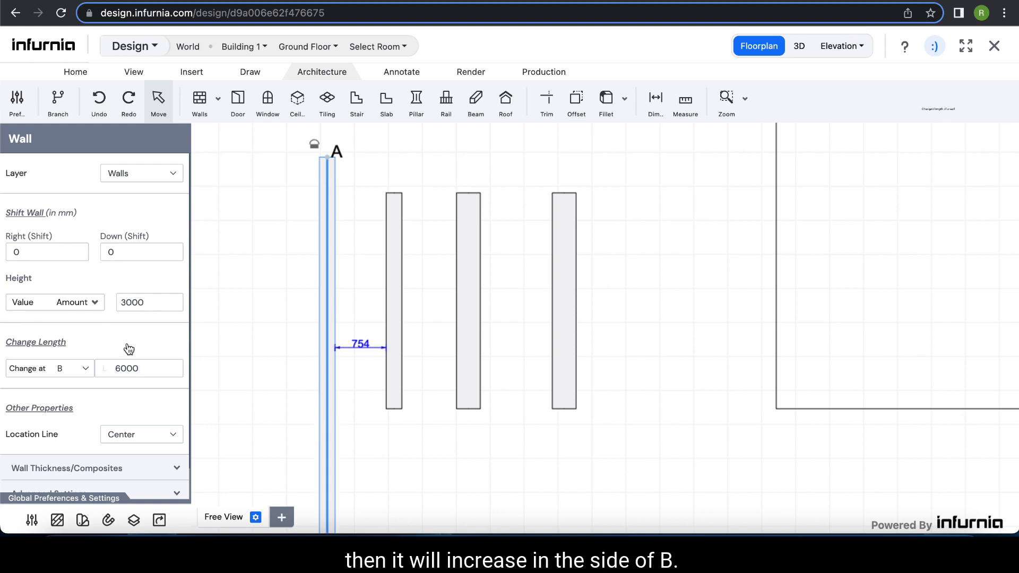
pyautogui.scroll(1, 306, 364)
pyautogui.scroll(-3, 305, 364)
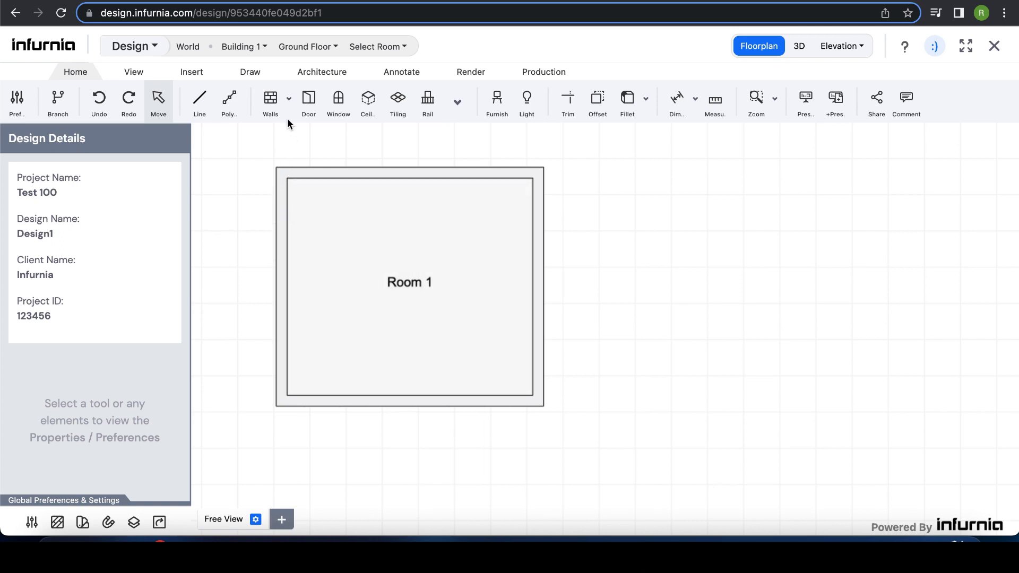
# - Split Room 1 into two rooms with a horizontal room divider running between the midpoints of its side walls
pyautogui.click(289, 106)
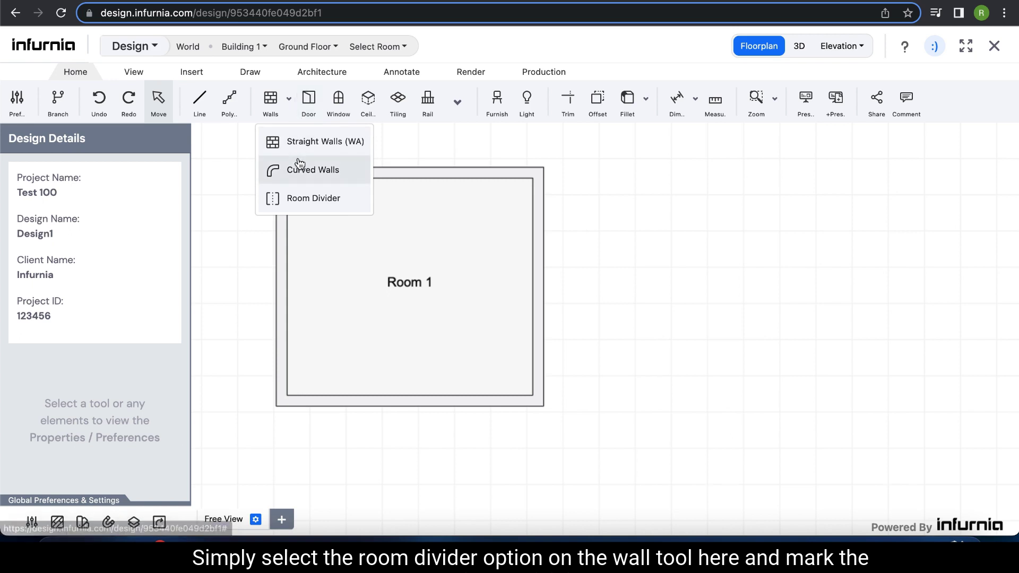
pyautogui.click(307, 200)
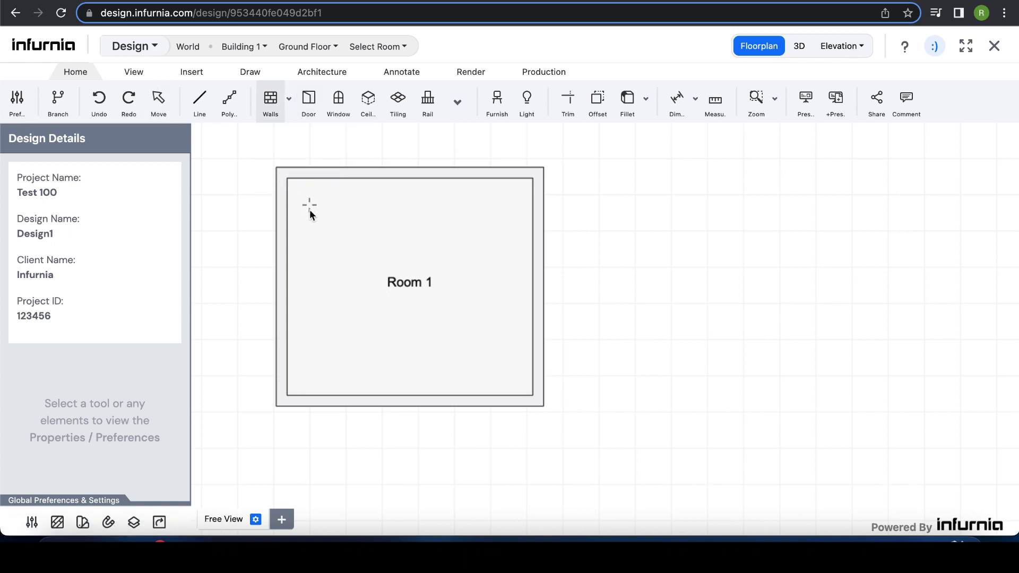
pyautogui.click(290, 283)
pyautogui.click(534, 291)
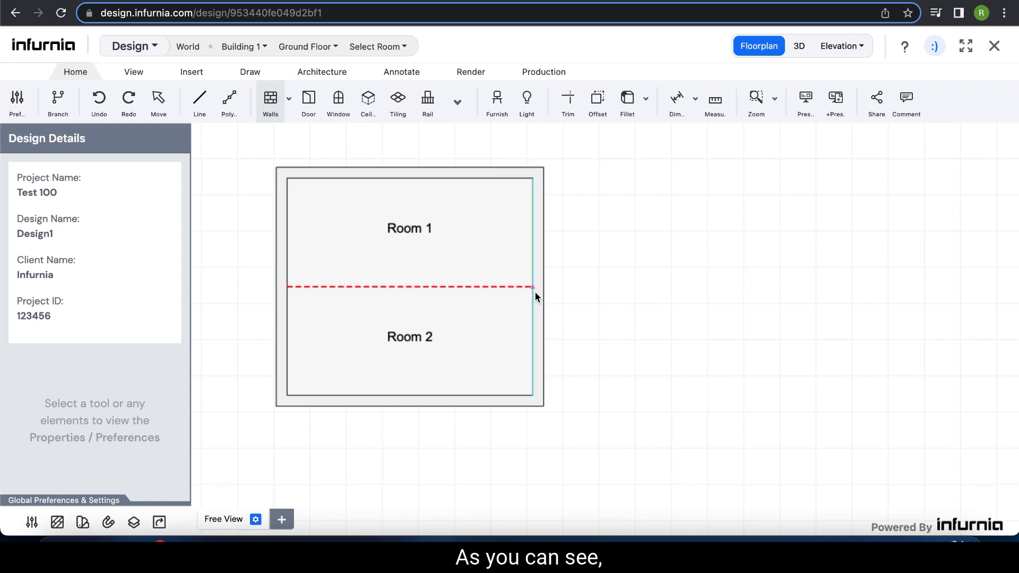
pyautogui.press('Escape')
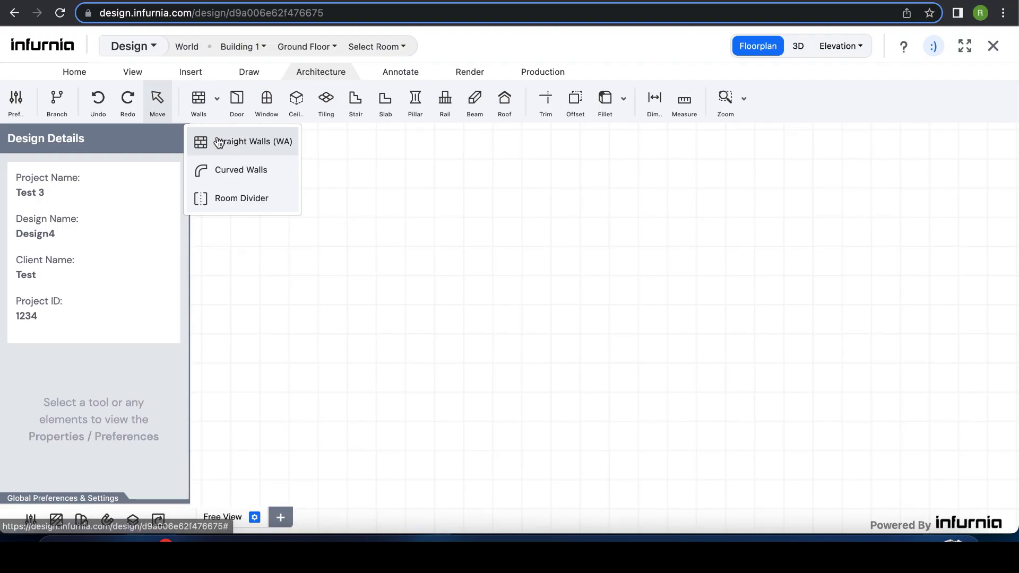
# - Draw a horizontal straight wall 3000 mm long and 150 mm thick, with its location line set to Right
pyautogui.click(212, 141)
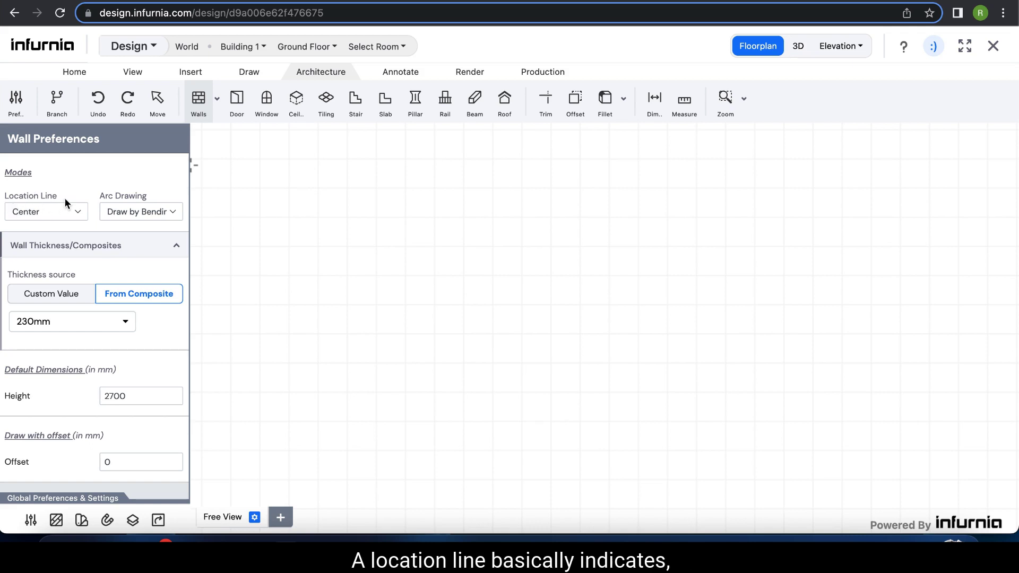
pyautogui.click(247, 164)
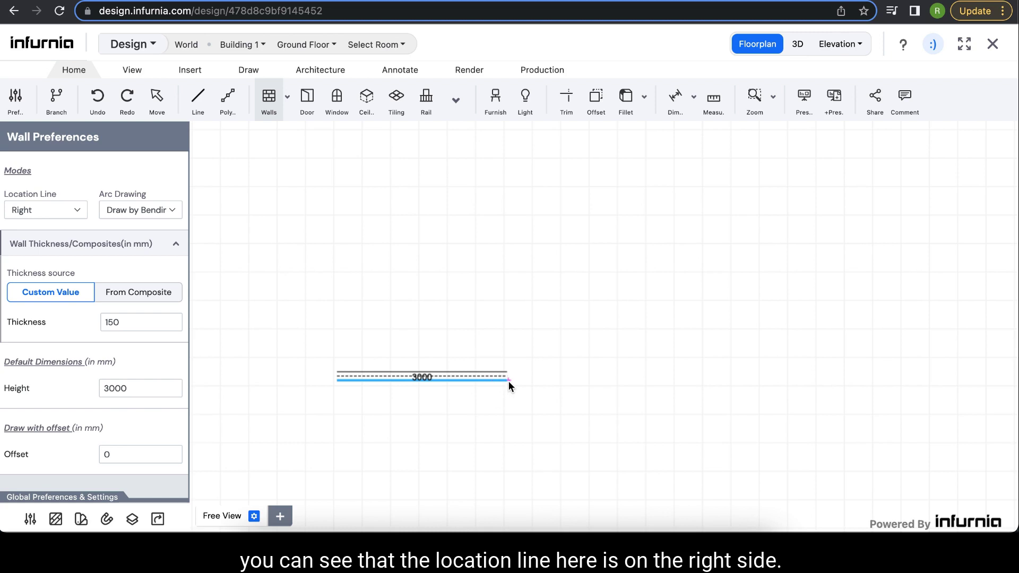
pyautogui.click(508, 381)
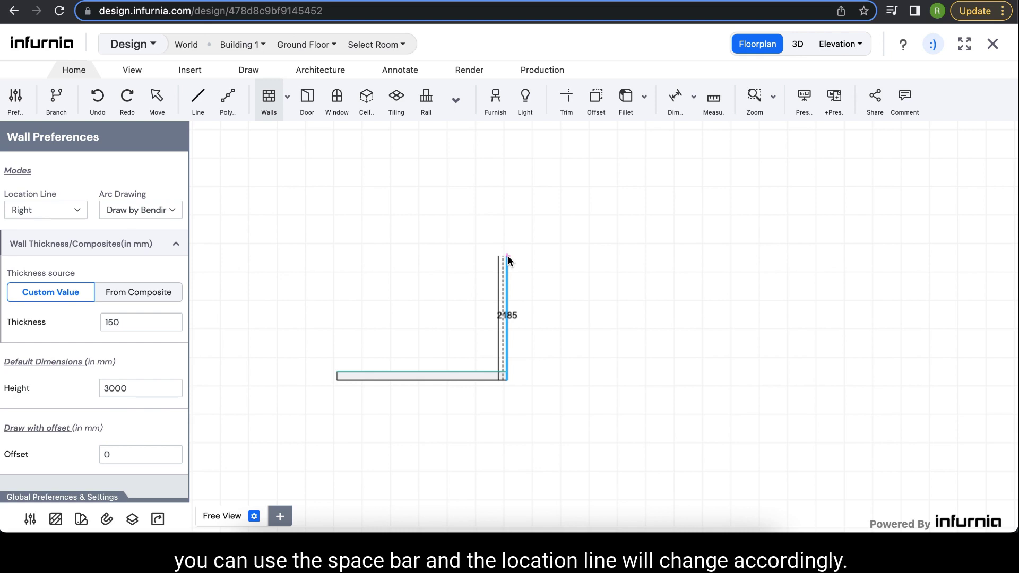
# - Flip the location line to the inner side and draw a 3000 mm vertical wall up from the horizontal wall's right end
pyautogui.press('space')
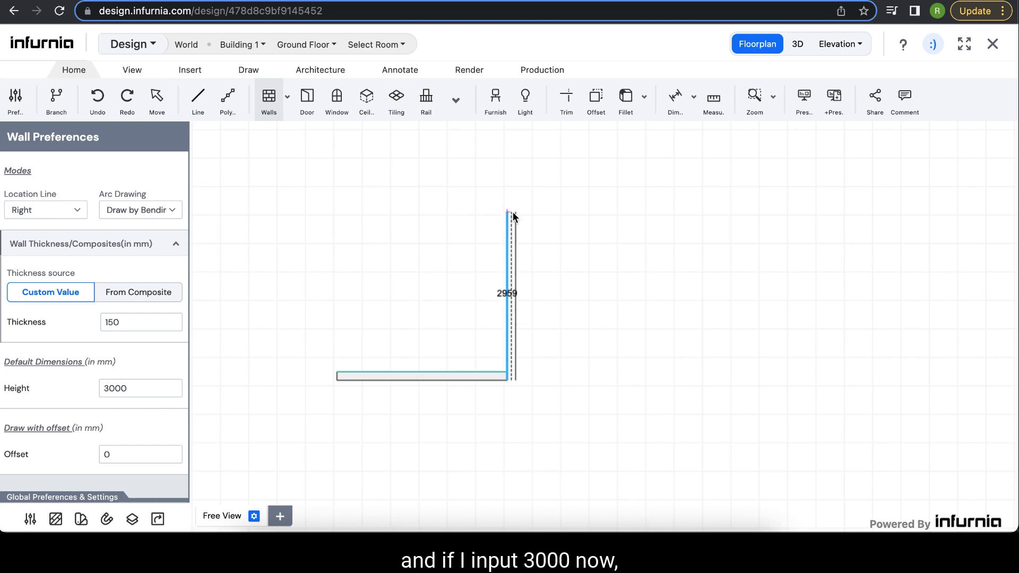
pyautogui.write('300')
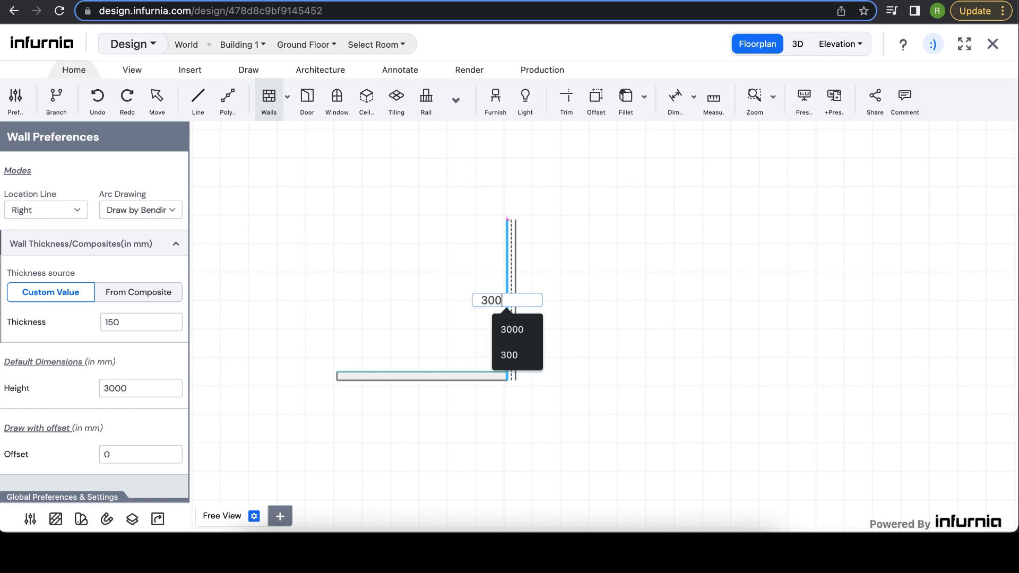
pyautogui.write('0')
pyautogui.press('Return')
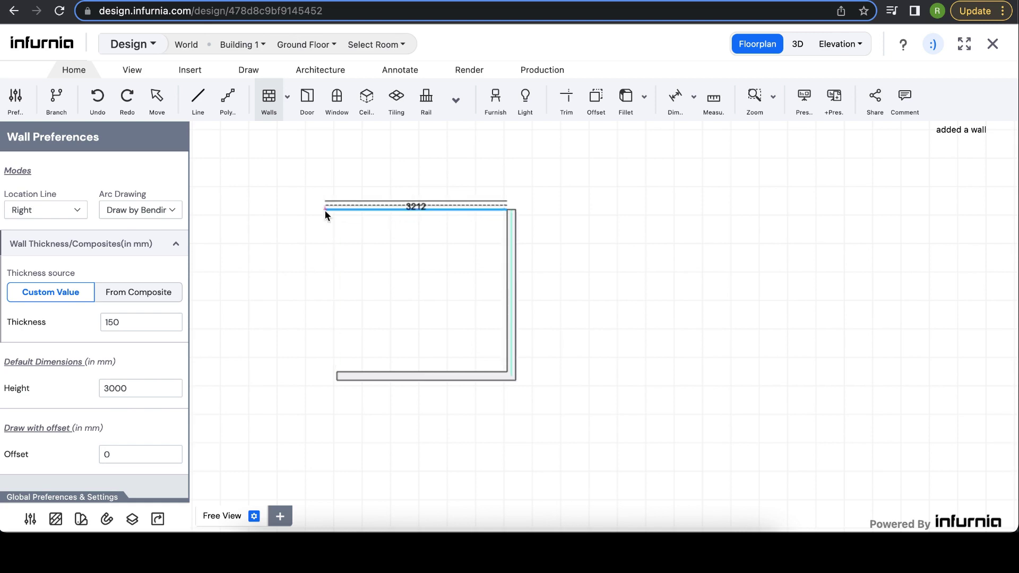
# - Close the square room with an upper horizontal wall and a left vertical wall, and finish wall drawing
pyautogui.click(333, 211)
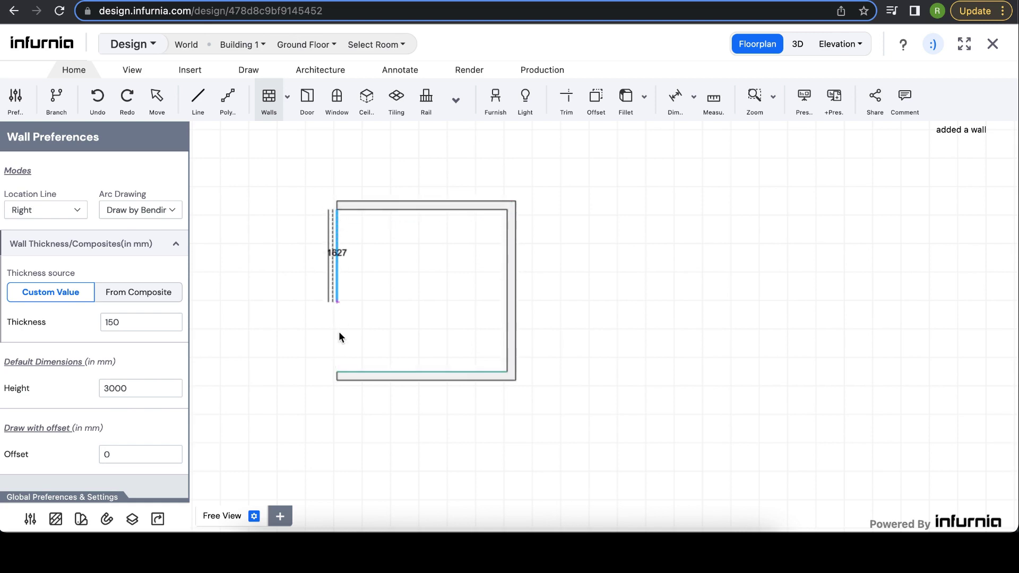
pyautogui.click(335, 370)
pyautogui.press('Escape')
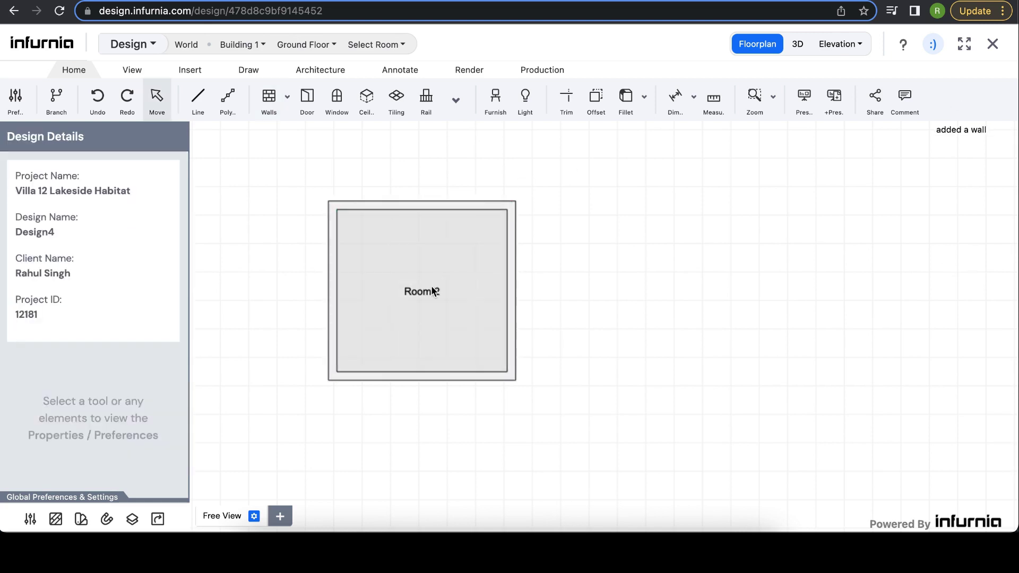
# - Open the settings of Room 2 and examine its font and label options
pyautogui.click(427, 292)
pyautogui.click(376, 44)
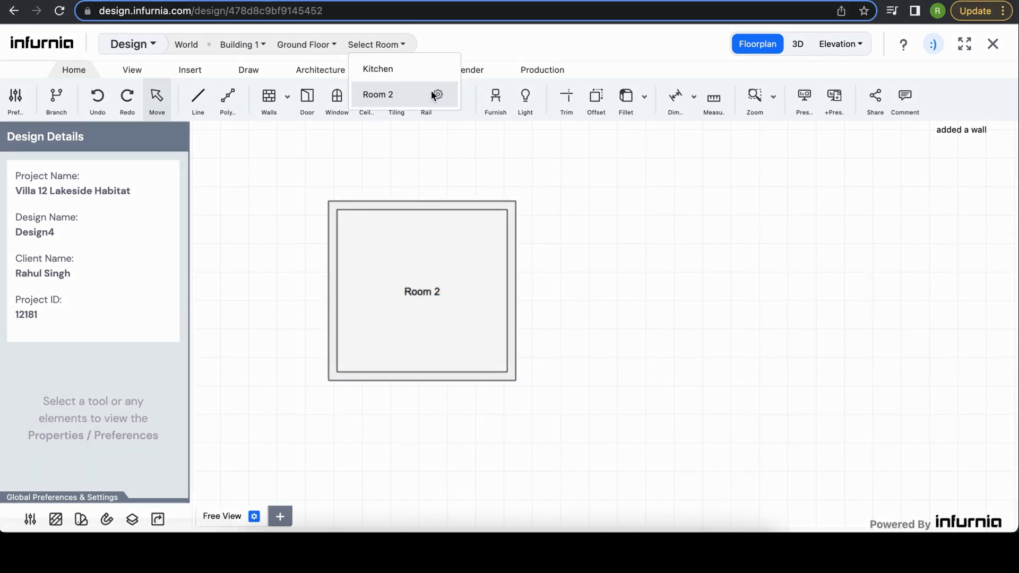
pyautogui.click(439, 94)
pyautogui.scroll(-4, 91, 413)
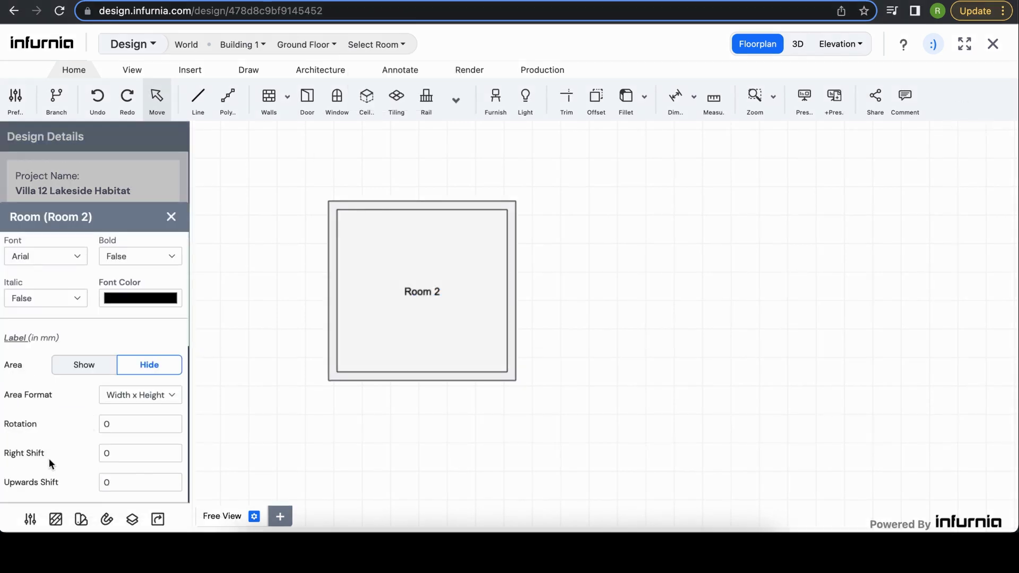
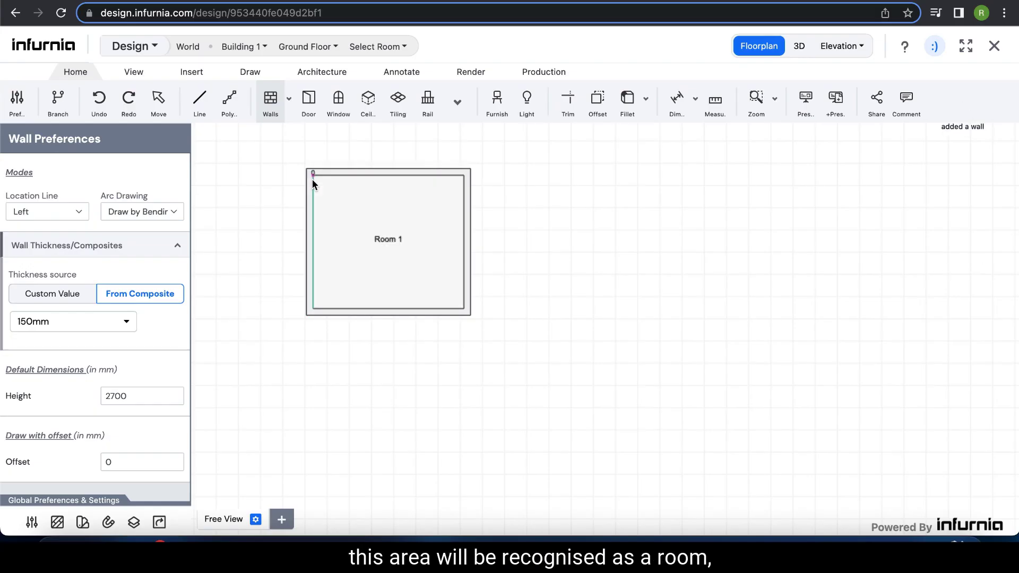
# - End wall drawing around the enclosed rectangle and examine the Room 1 tag
pyautogui.press('Escape')
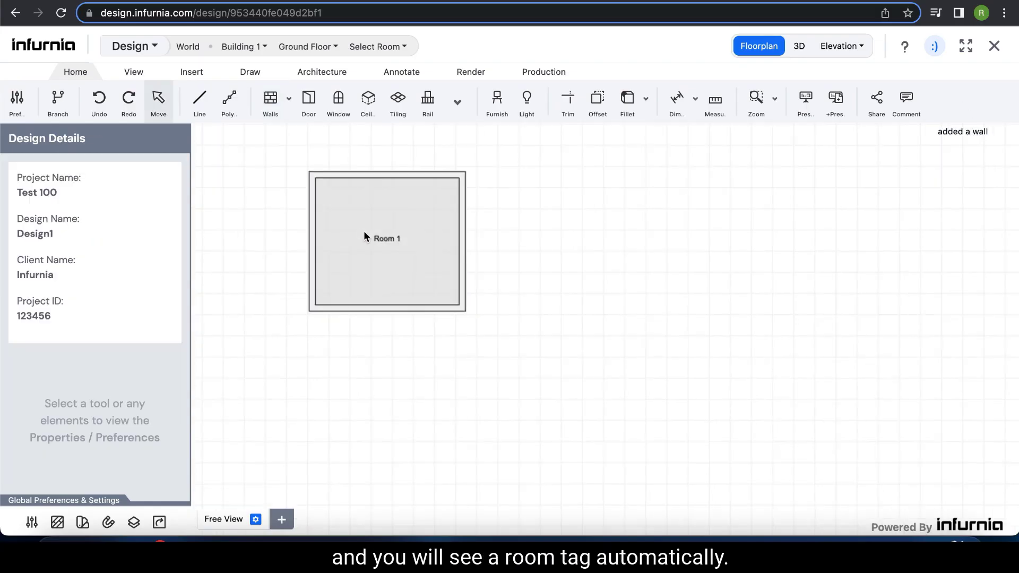
pyautogui.scroll(1, 364, 230)
pyautogui.scroll(4, 361, 233)
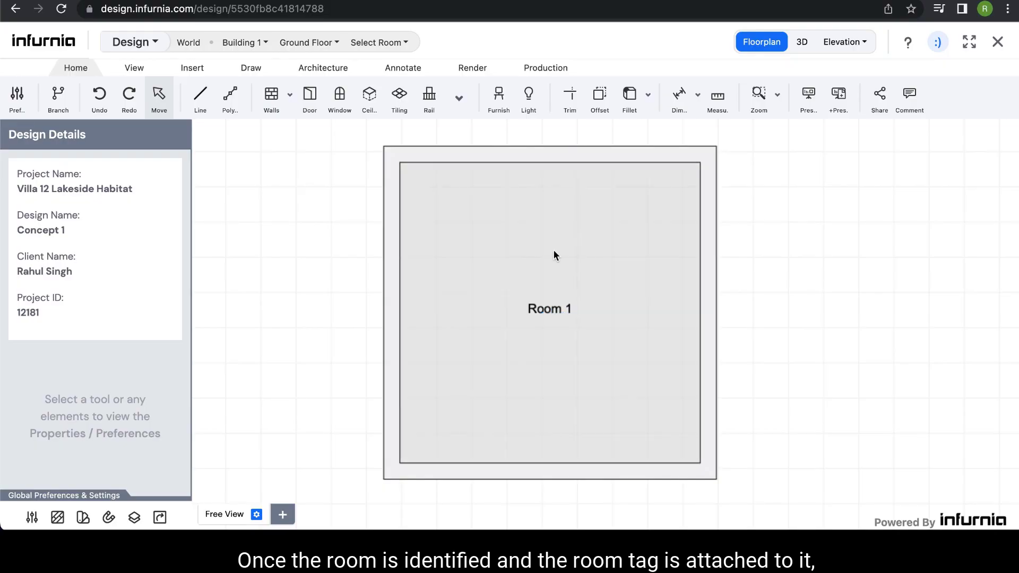
# - Rename Room 1 as KITCHEN and set its room type to kitchen
pyautogui.moveTo(568, 333)
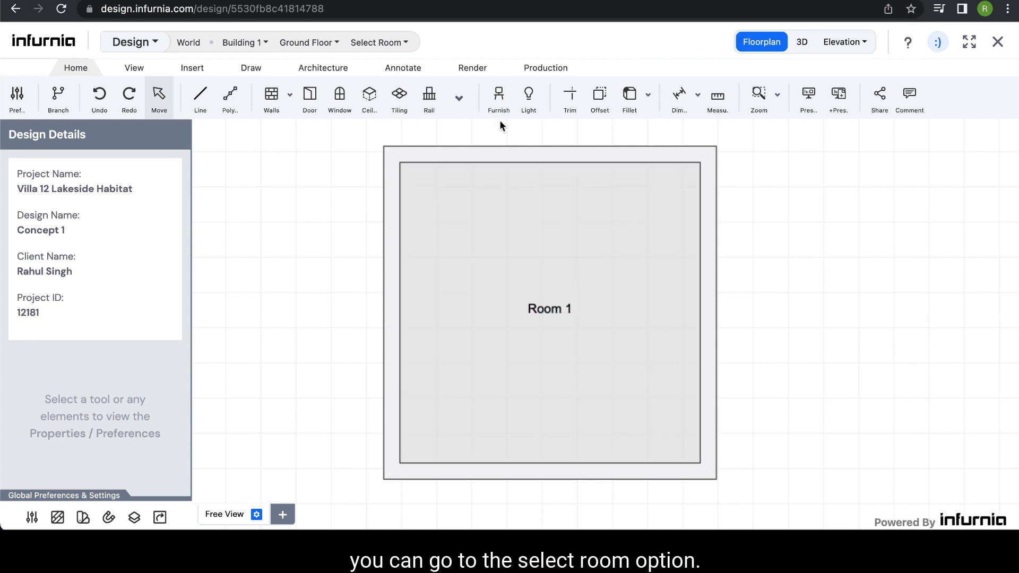
pyautogui.click(408, 45)
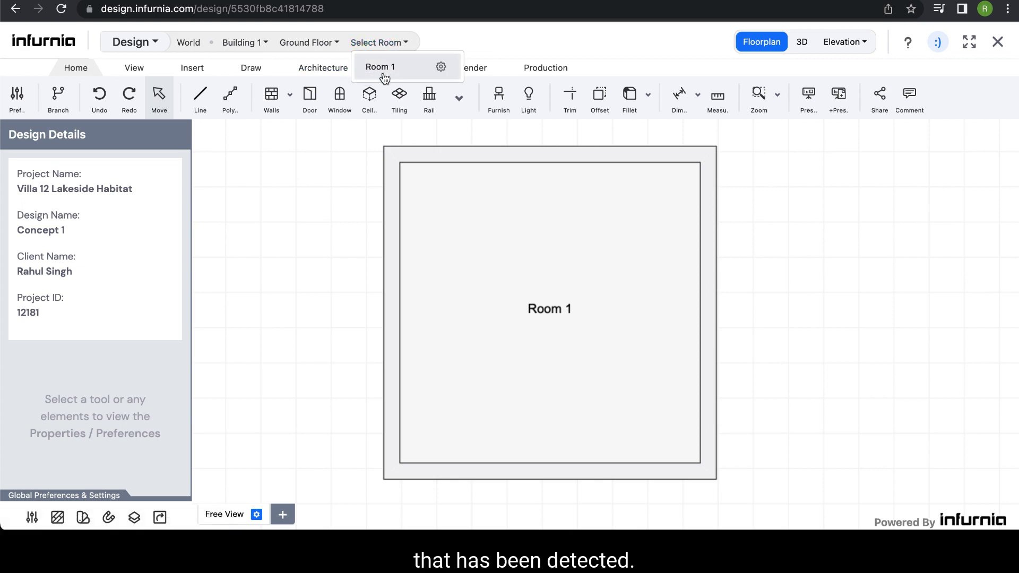
pyautogui.click(441, 68)
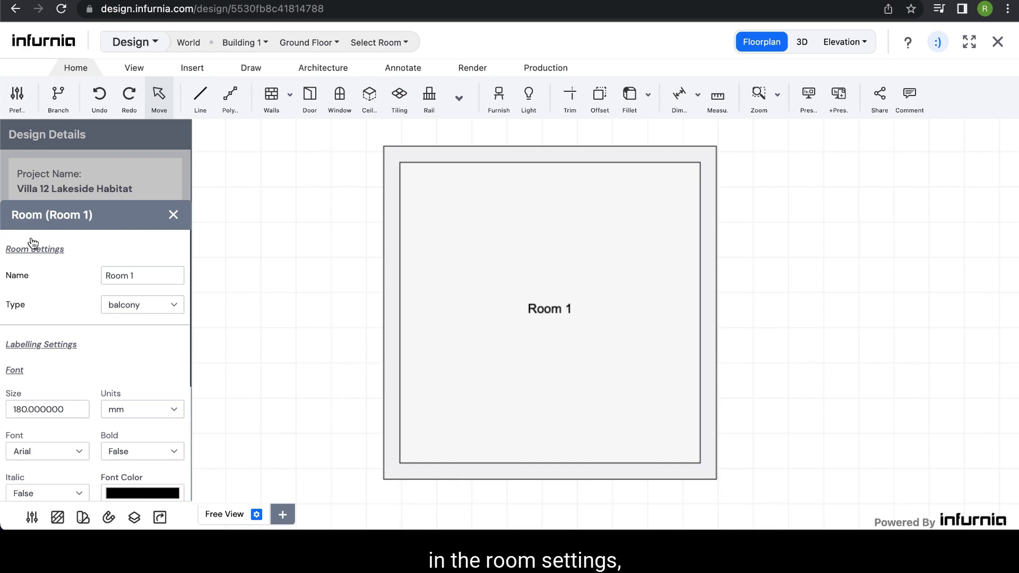
pyautogui.moveTo(143, 275); pyautogui.dragTo(89, 281)
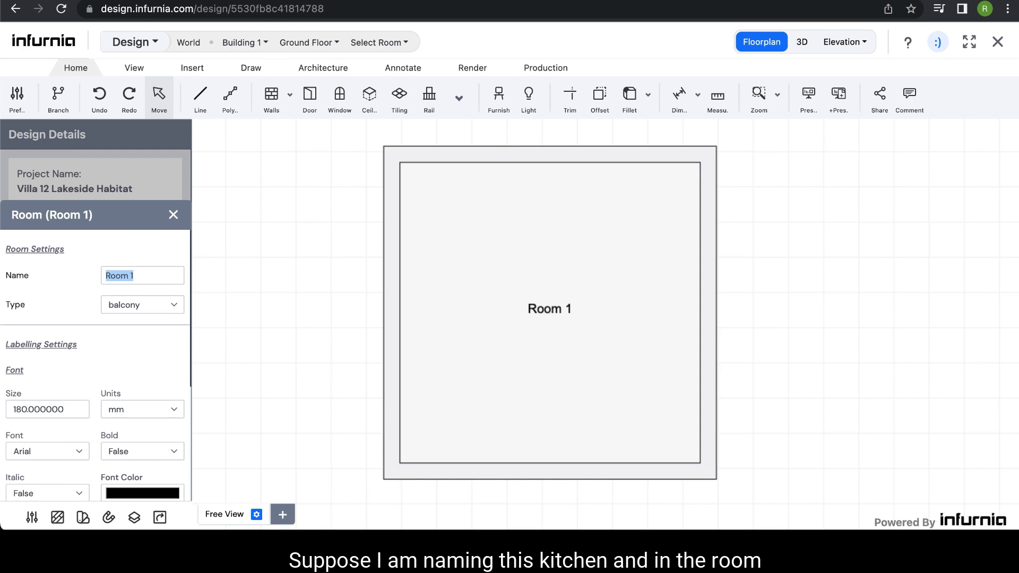
pyautogui.write('KITCHEN')
pyautogui.click(39, 291)
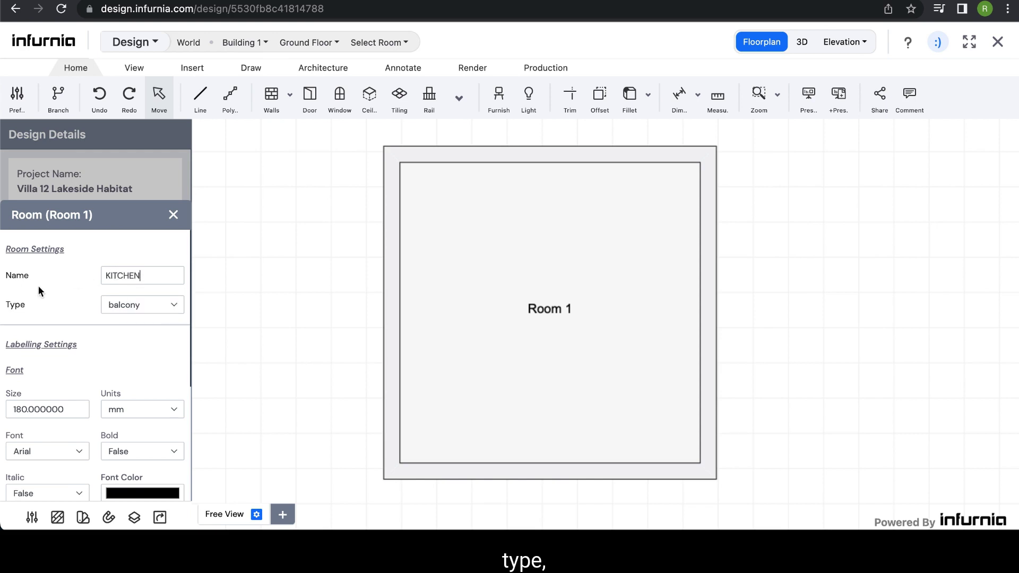
pyautogui.click(134, 312)
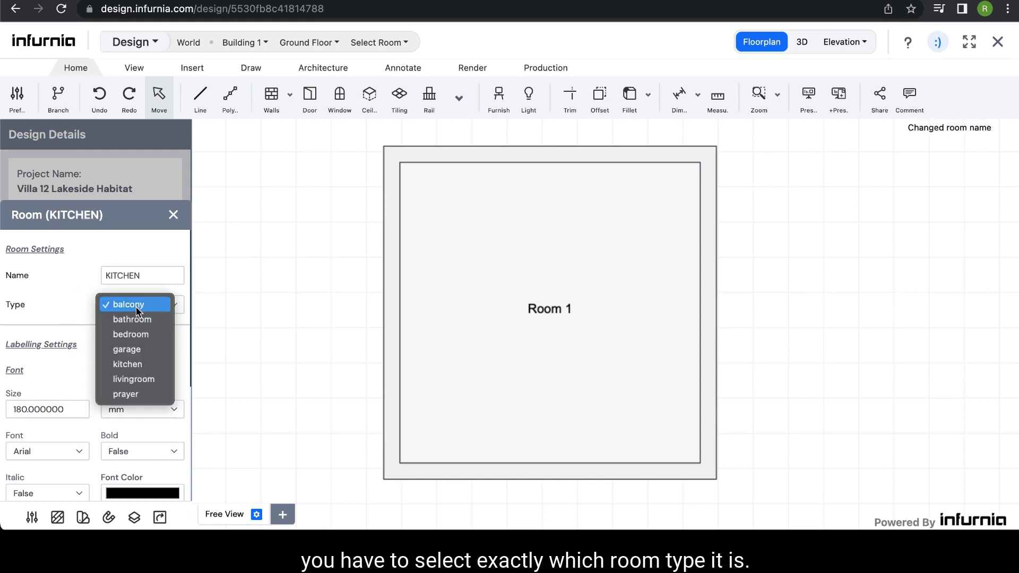
pyautogui.click(144, 366)
# - Switch from the whole floor to the room view of KITCHEN
pyautogui.click(379, 42)
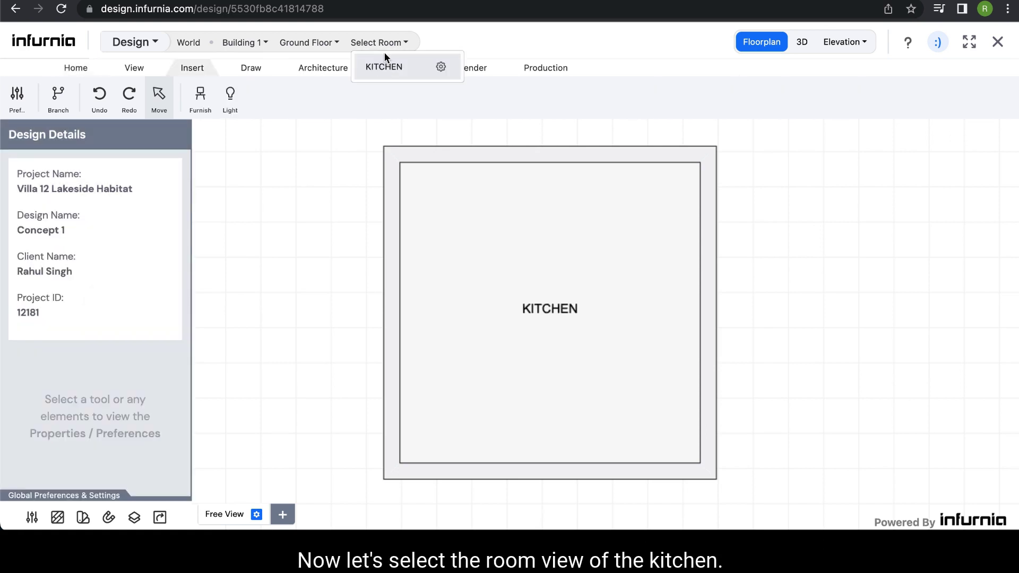
pyautogui.click(378, 67)
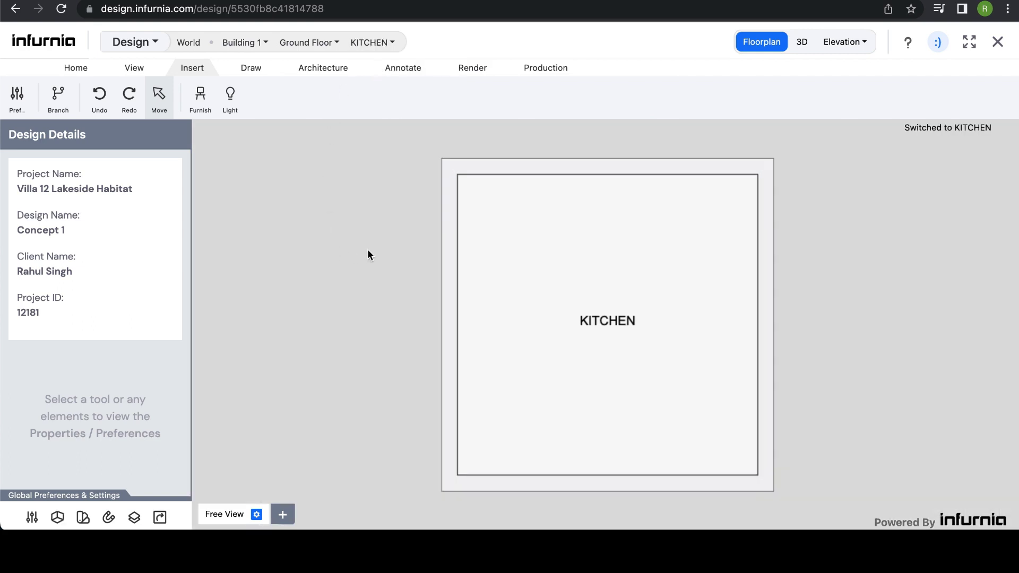
pyautogui.moveTo(367, 250); pyautogui.dragTo(338, 250)
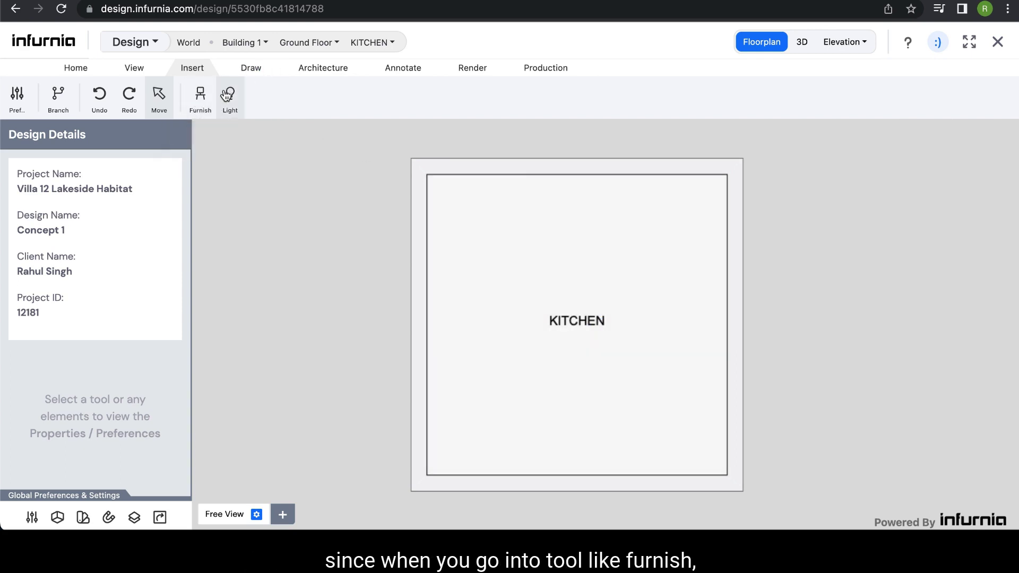
pyautogui.click(192, 109)
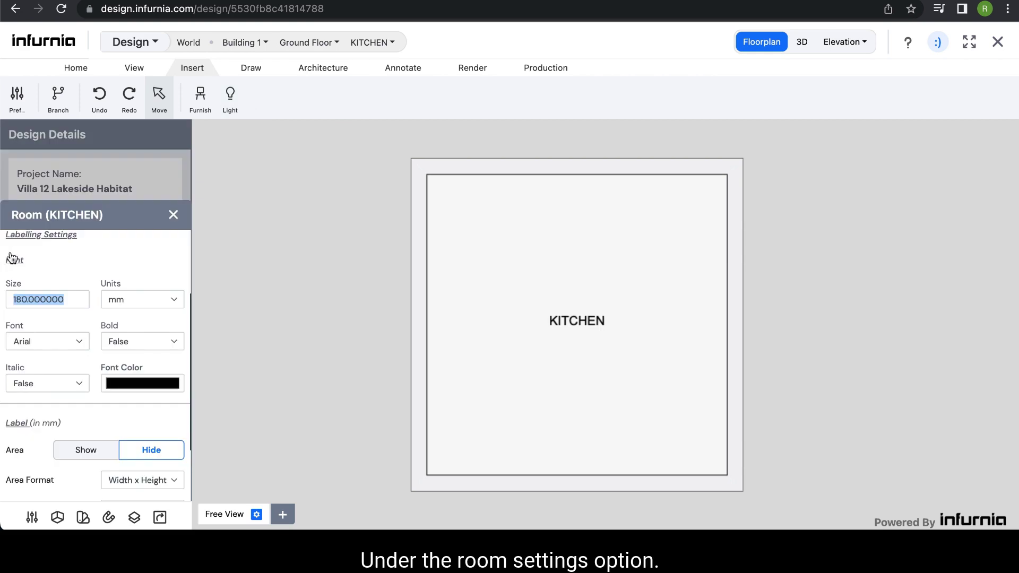
# - Show the area in the KITCHEN room label and set its area format to Both
pyautogui.click(113, 263)
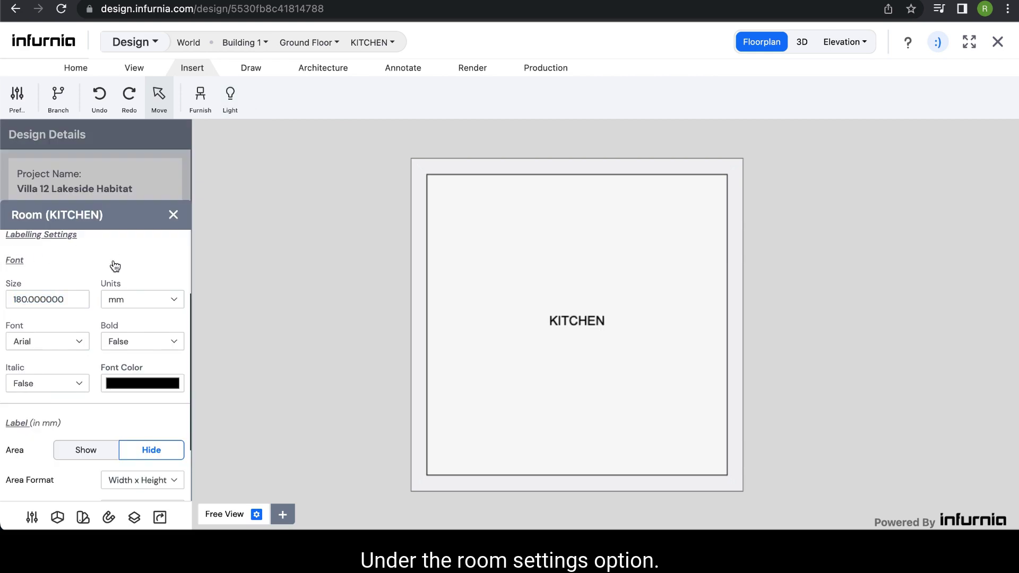
pyautogui.scroll(1, 113, 262)
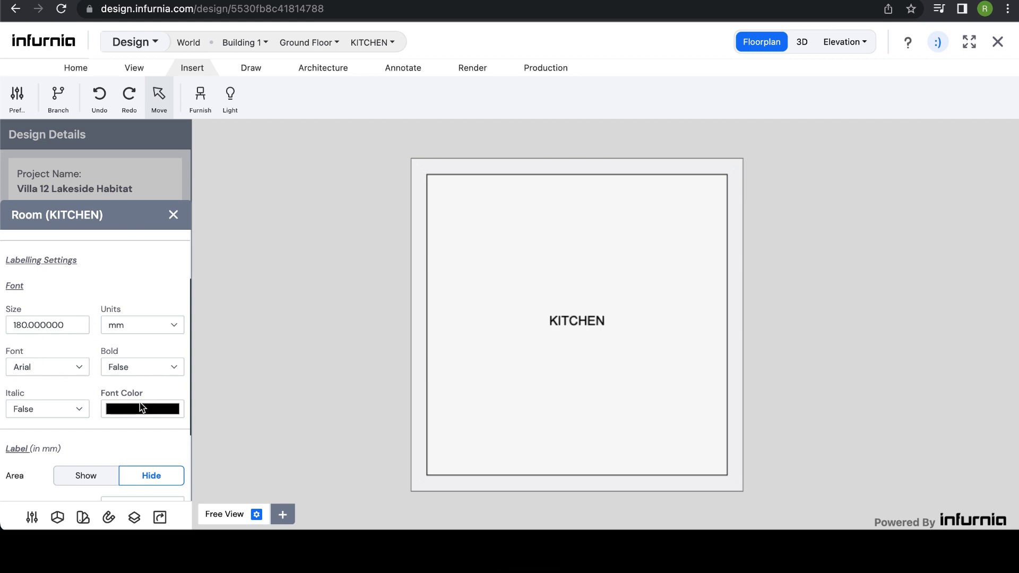
pyautogui.scroll(-3, 68, 414)
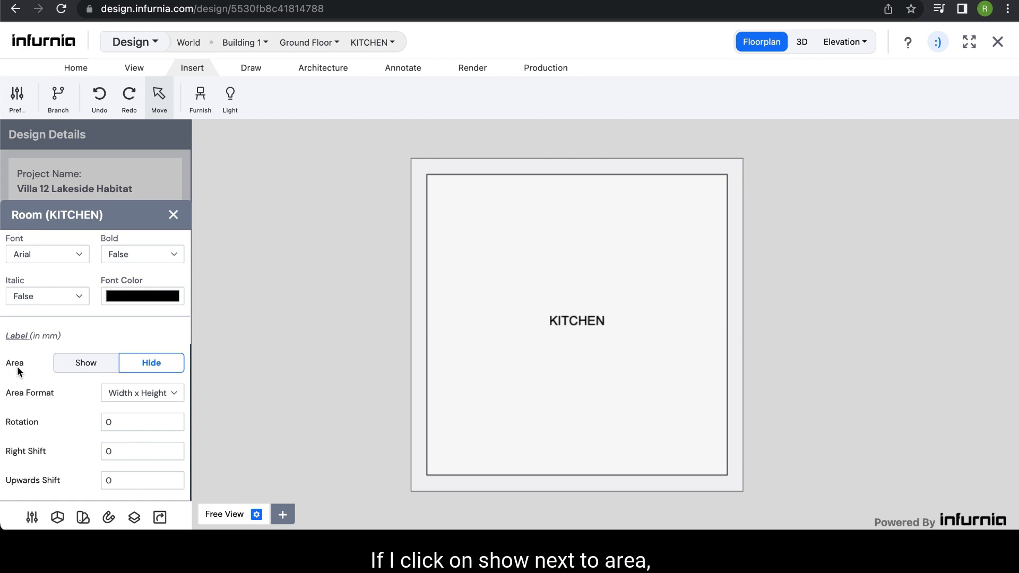
pyautogui.click(91, 369)
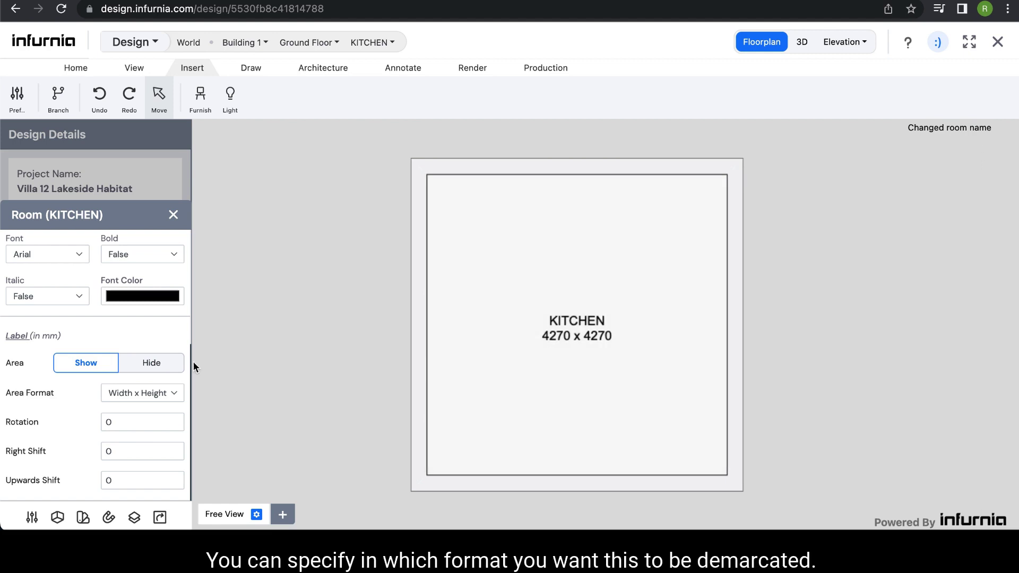
pyautogui.click(128, 393)
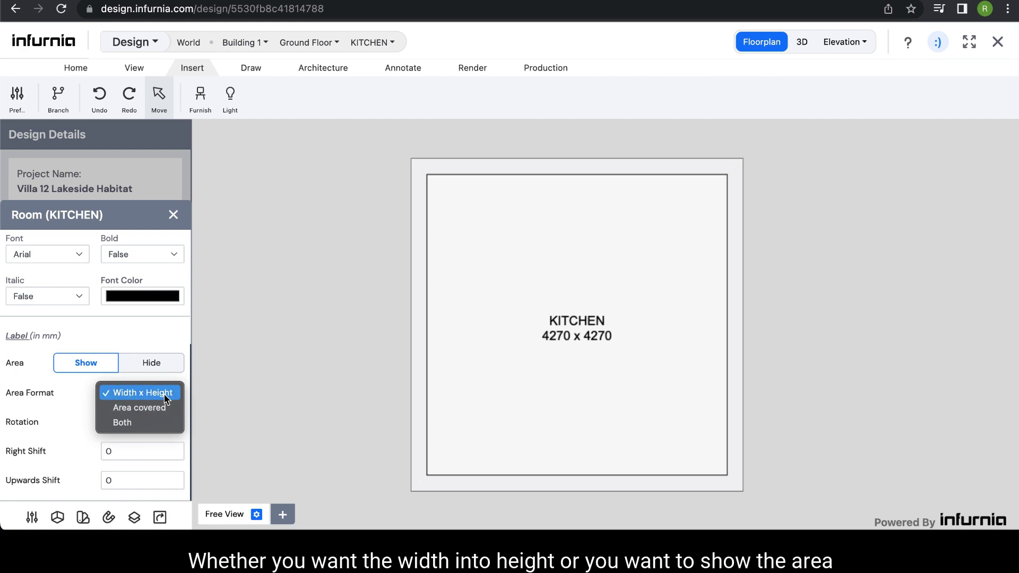
pyautogui.click(143, 423)
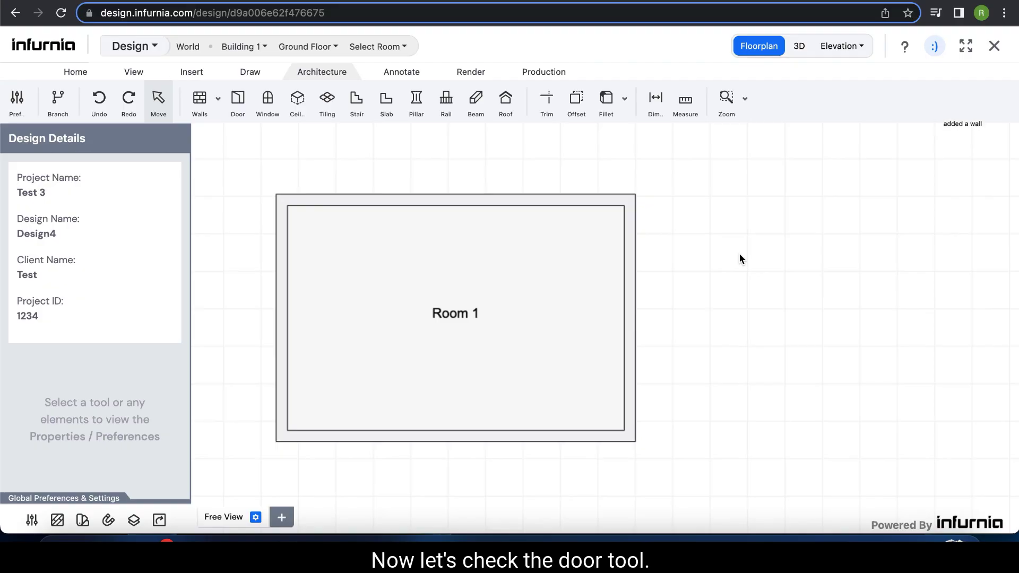
# - Place a door in the upper wall of Room 1 near the upper-left corner and select it for editing
pyautogui.click(237, 101)
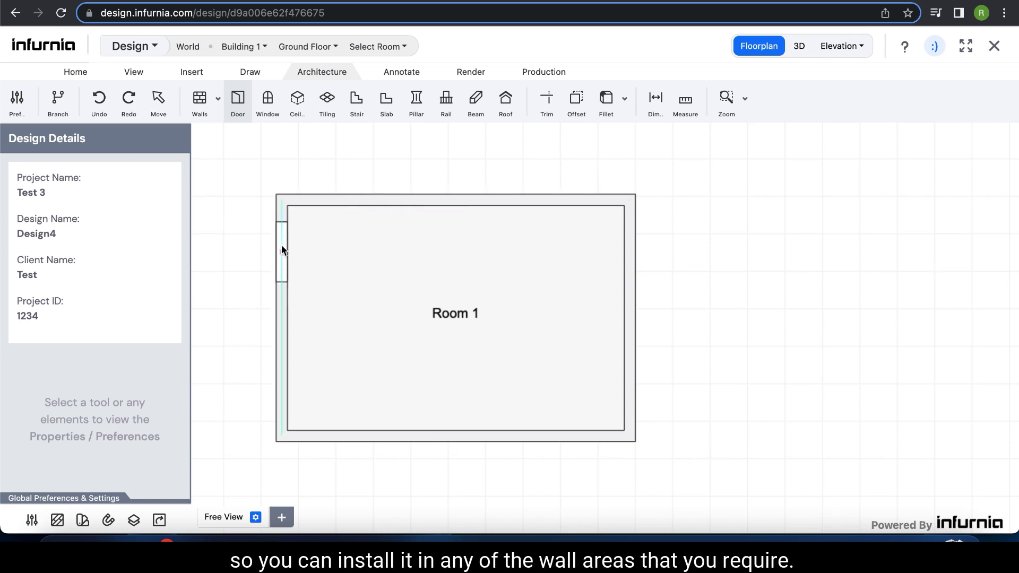
pyautogui.click(335, 205)
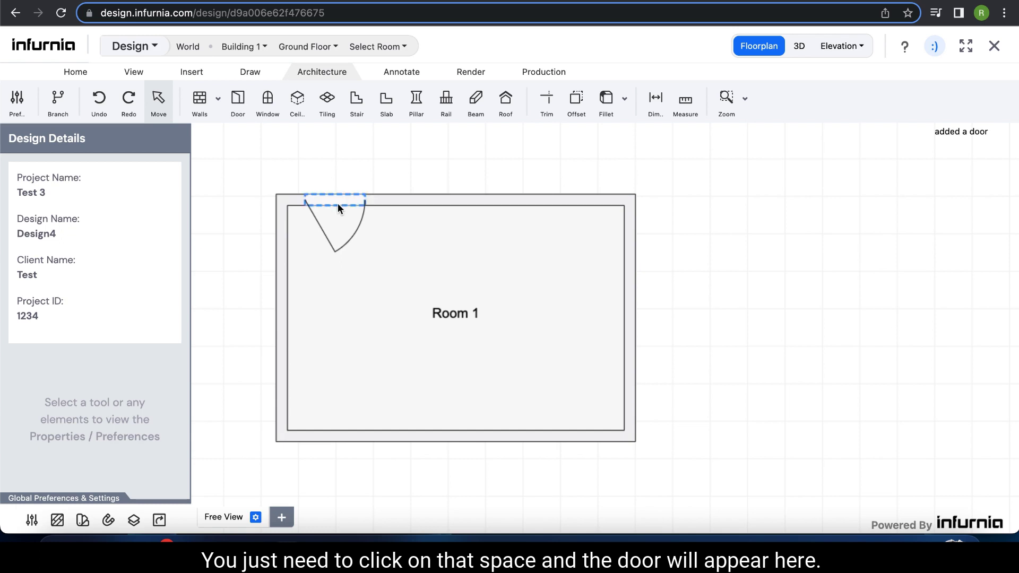
pyautogui.click(317, 196)
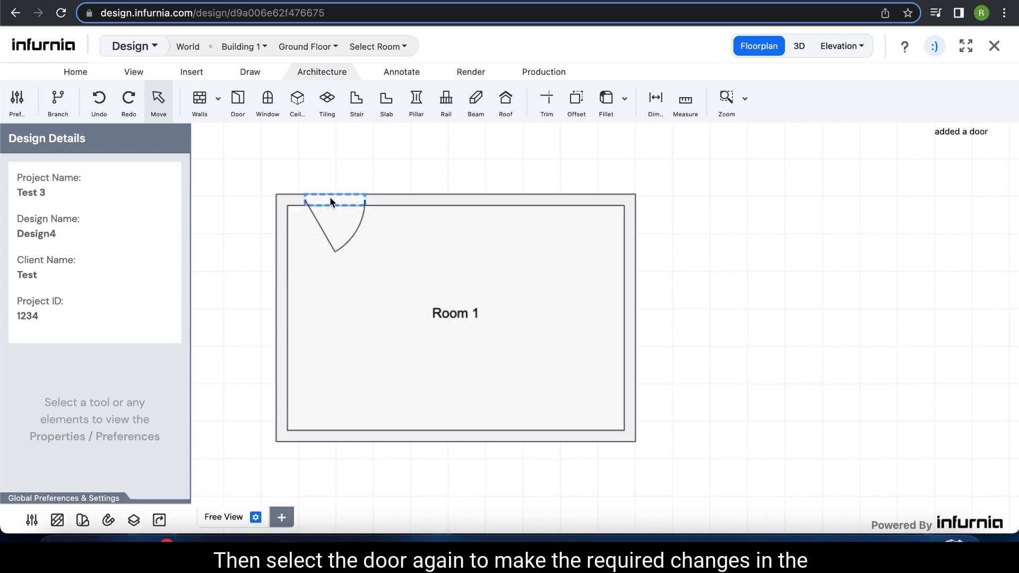
pyautogui.click(330, 197)
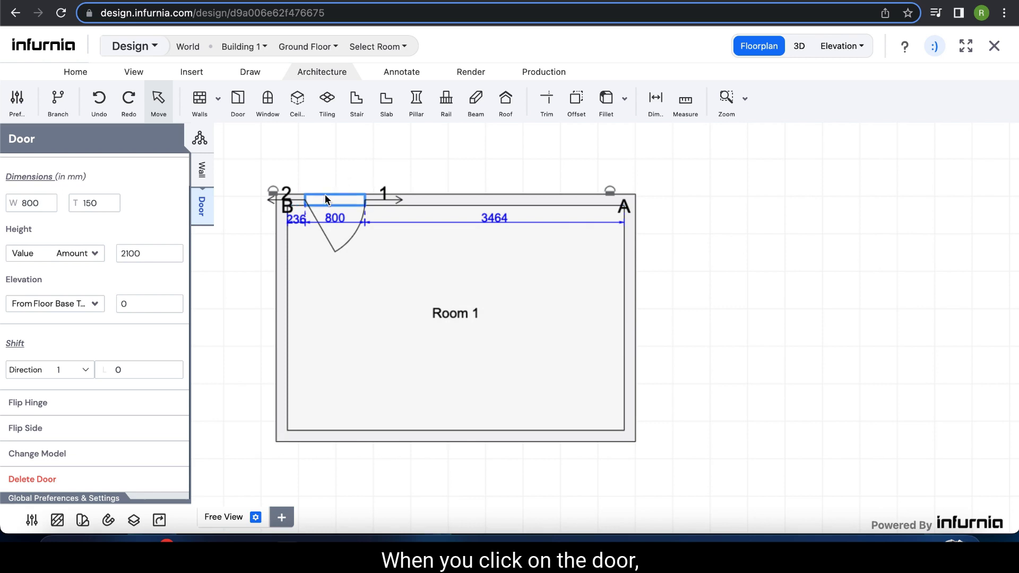
# - Compare the wall and door properties and set the selected door's width to 1050 mm
pyautogui.click(208, 174)
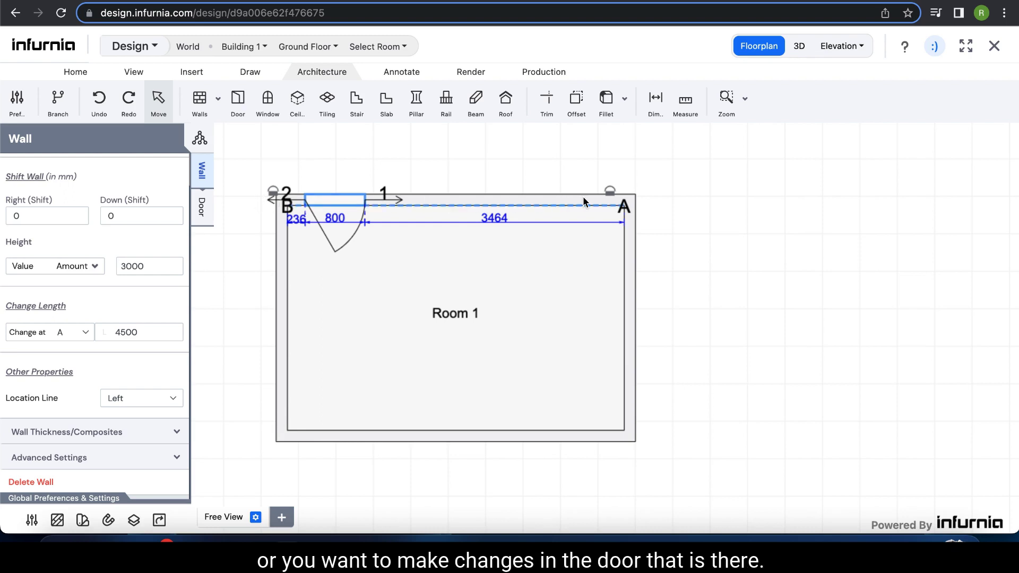
pyautogui.click(207, 207)
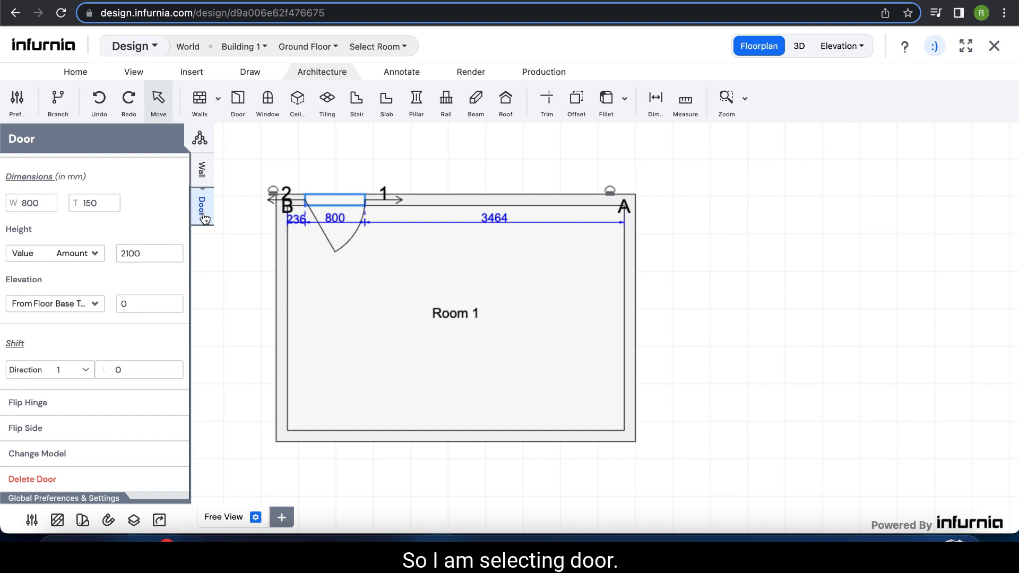
pyautogui.moveTo(46, 203); pyautogui.dragTo(18, 205)
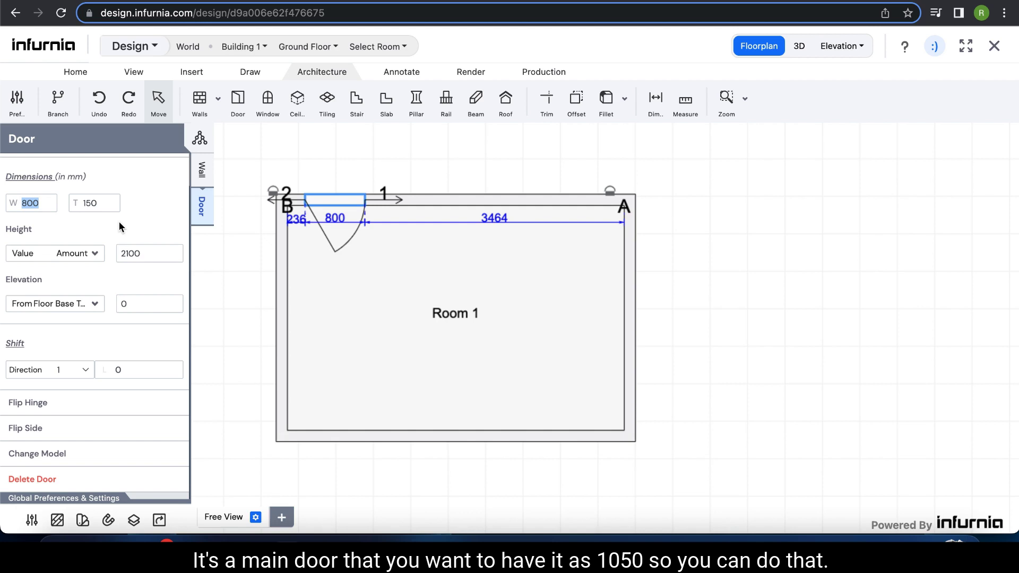
pyautogui.write('10')
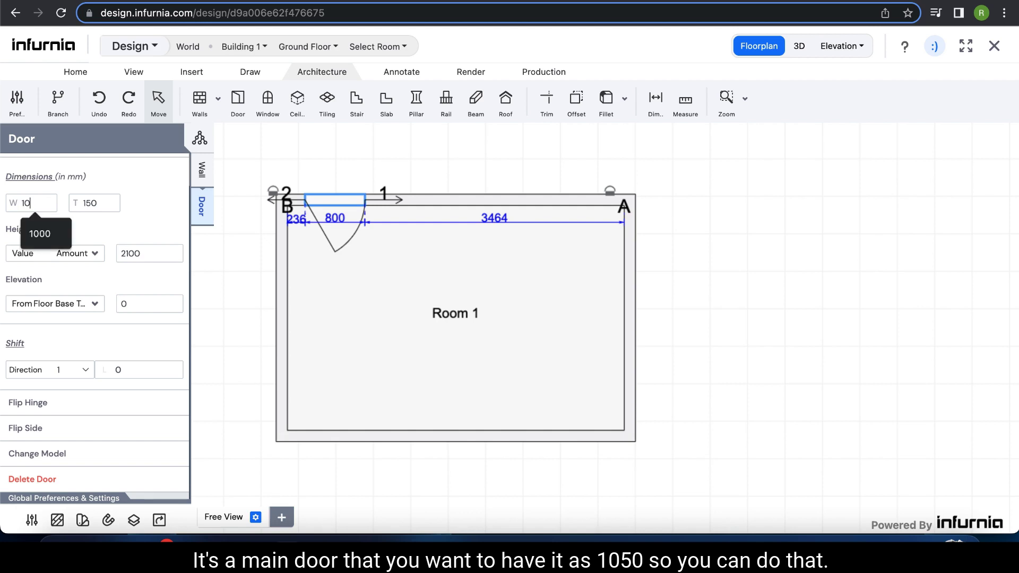
pyautogui.write('50')
pyautogui.click(160, 199)
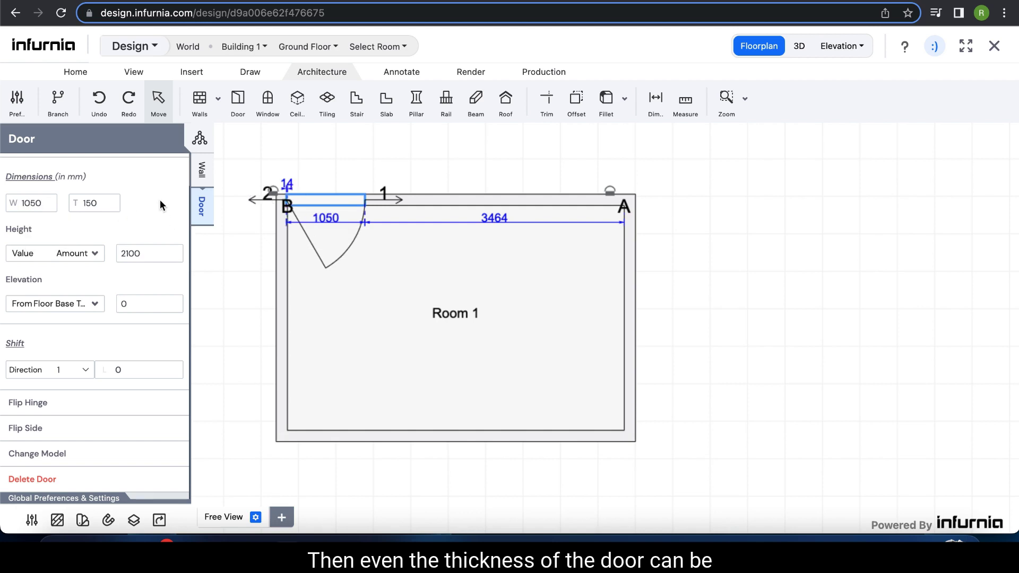
pyautogui.moveTo(107, 206); pyautogui.dragTo(82, 206)
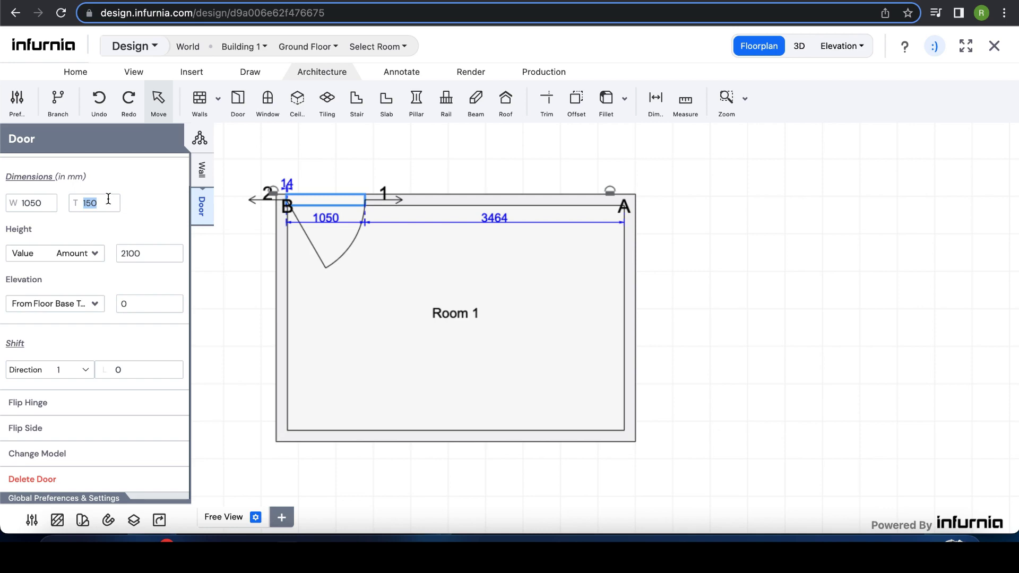
pyautogui.click(158, 216)
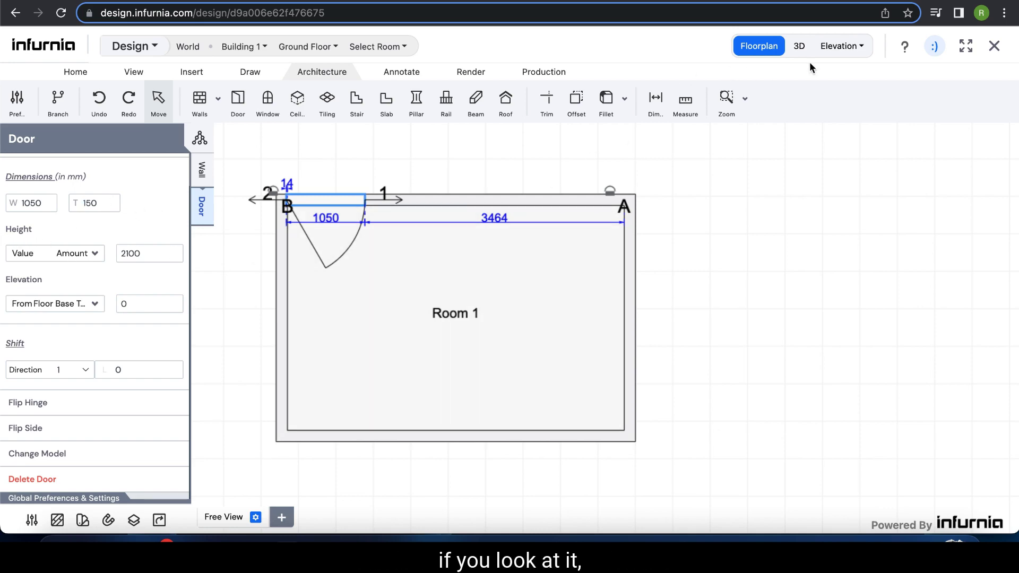
# - View the room in 3D from the door side and set the door's height to 2400 mm
pyautogui.click(799, 47)
pyautogui.moveTo(625, 289); pyautogui.dragTo(664, 344)
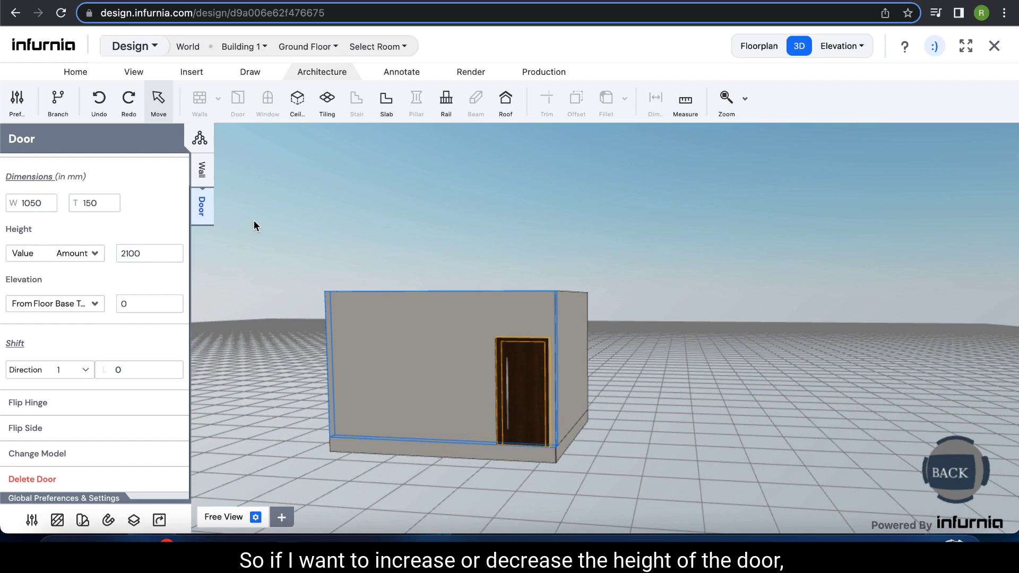
pyautogui.moveTo(154, 256); pyautogui.dragTo(87, 254)
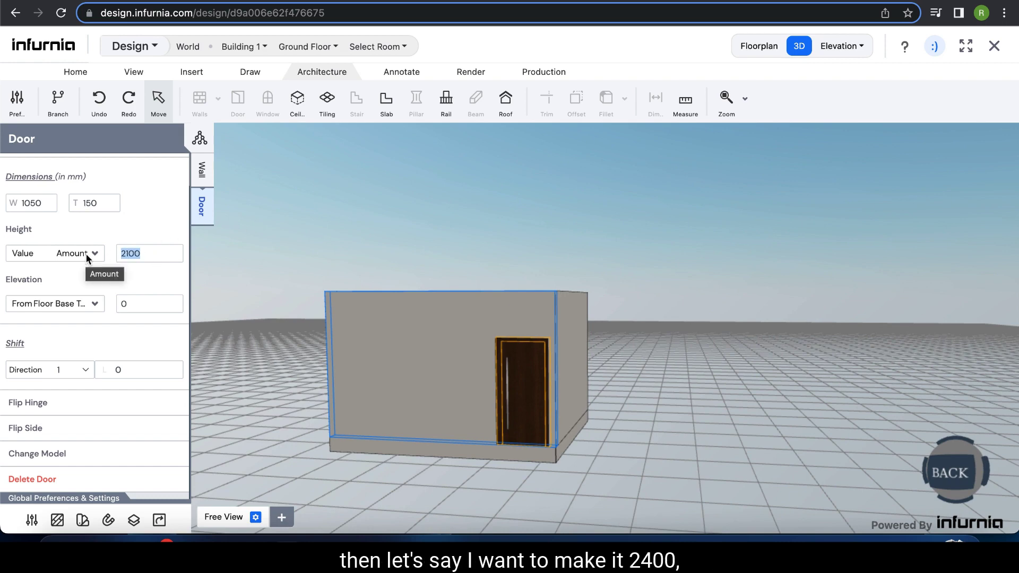
pyautogui.write('2400')
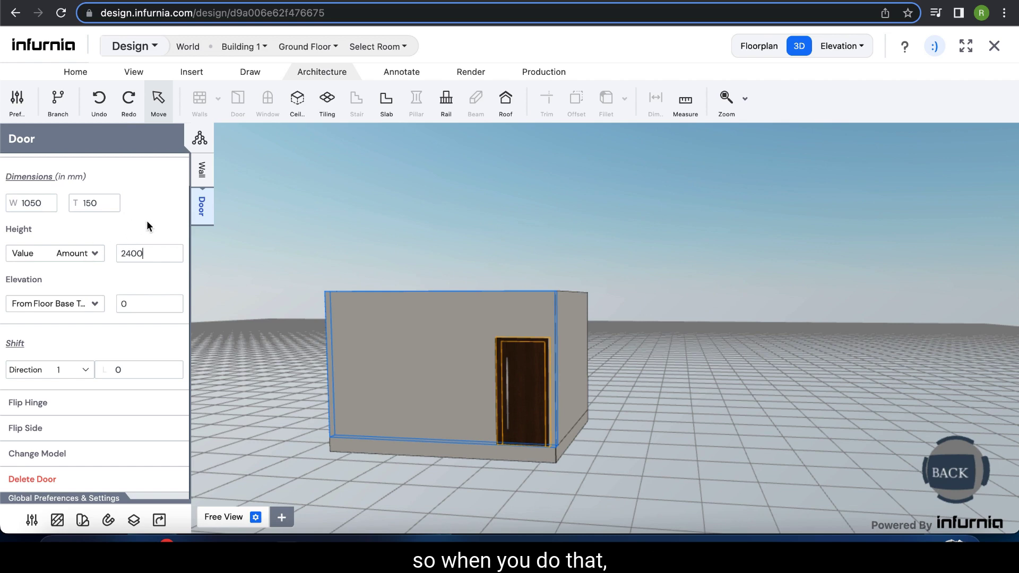
pyautogui.press('Return')
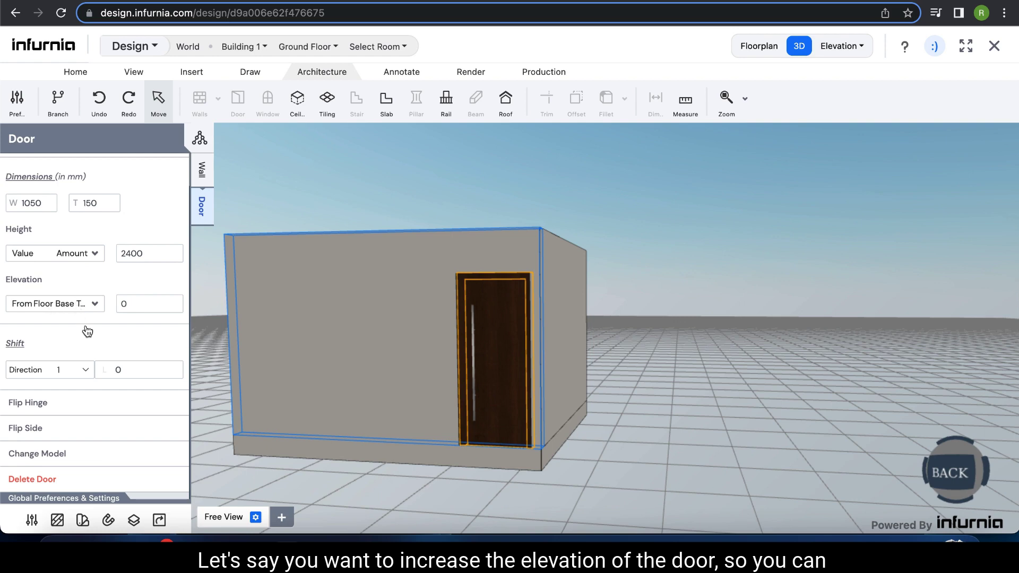
# - Set the door's elevation to 100 mm from the floor base top and check the other elevation reference options
pyautogui.moveTo(136, 306); pyautogui.dragTo(117, 304)
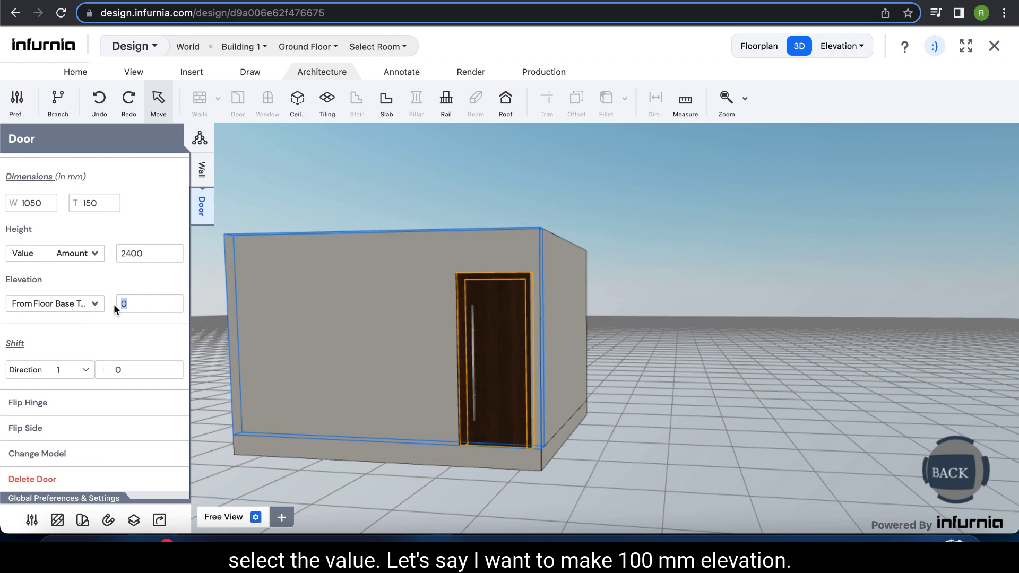
pyautogui.write('100')
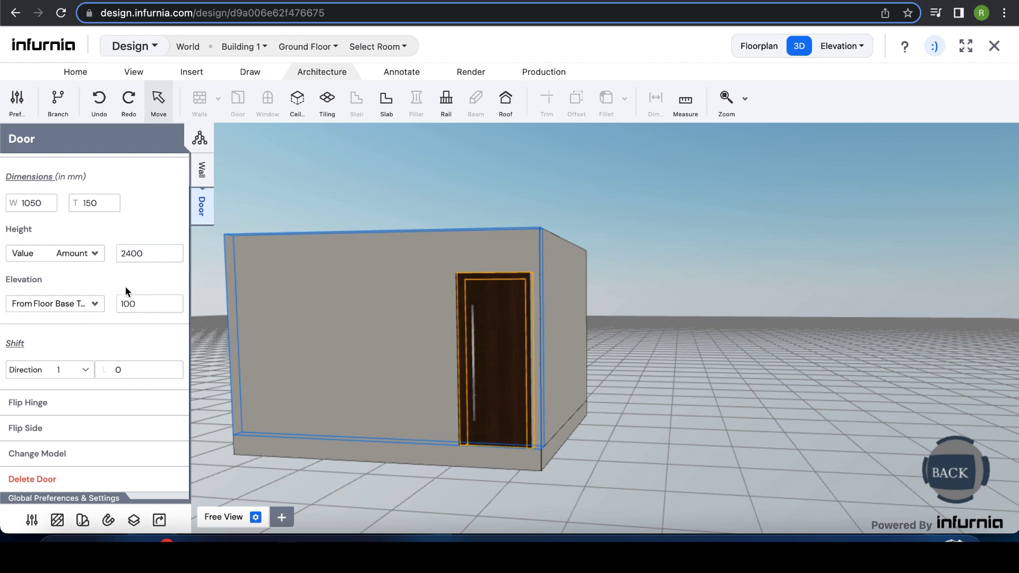
pyautogui.press('Return')
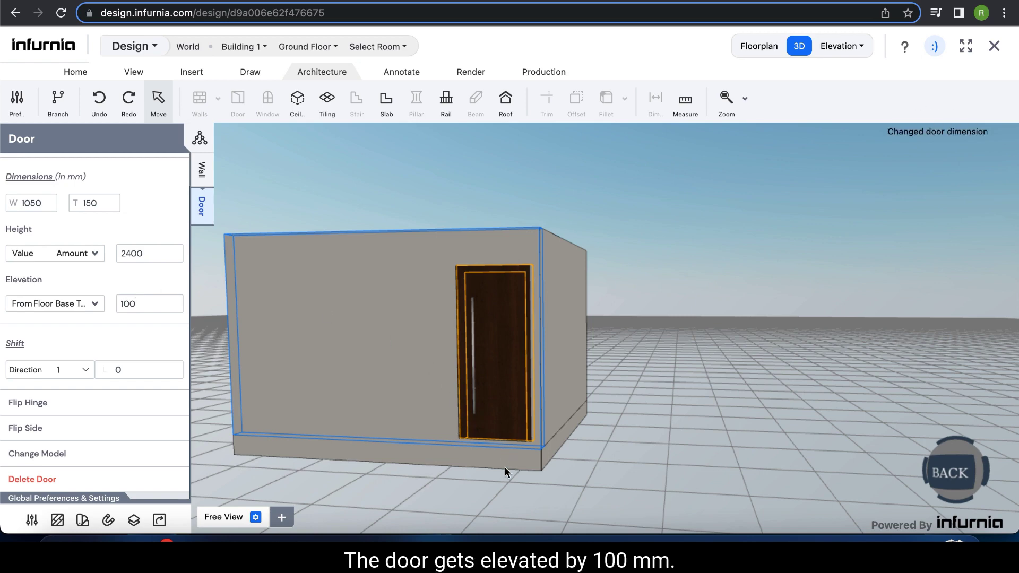
pyautogui.scroll(3, 505, 467)
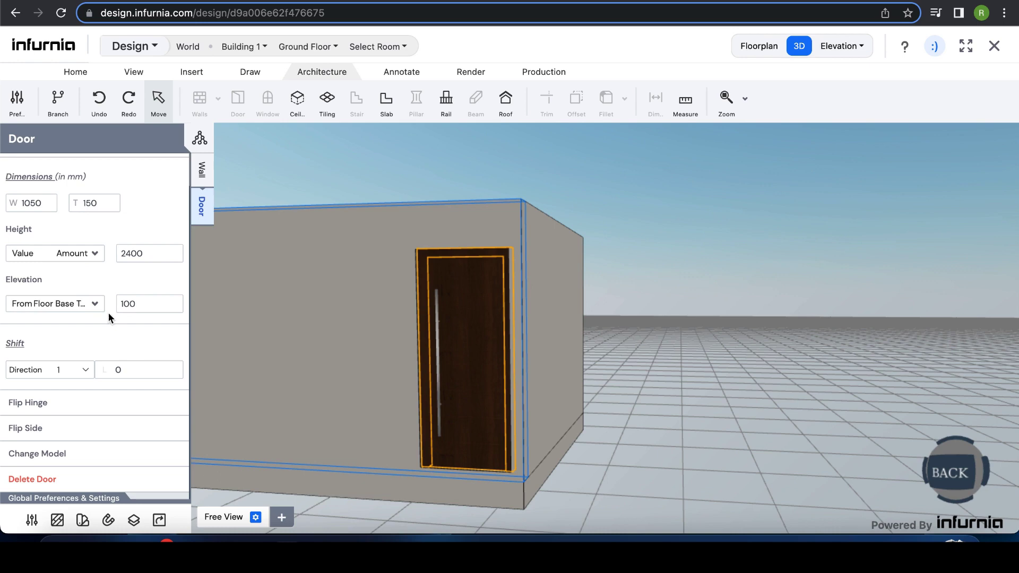
pyautogui.click(93, 304)
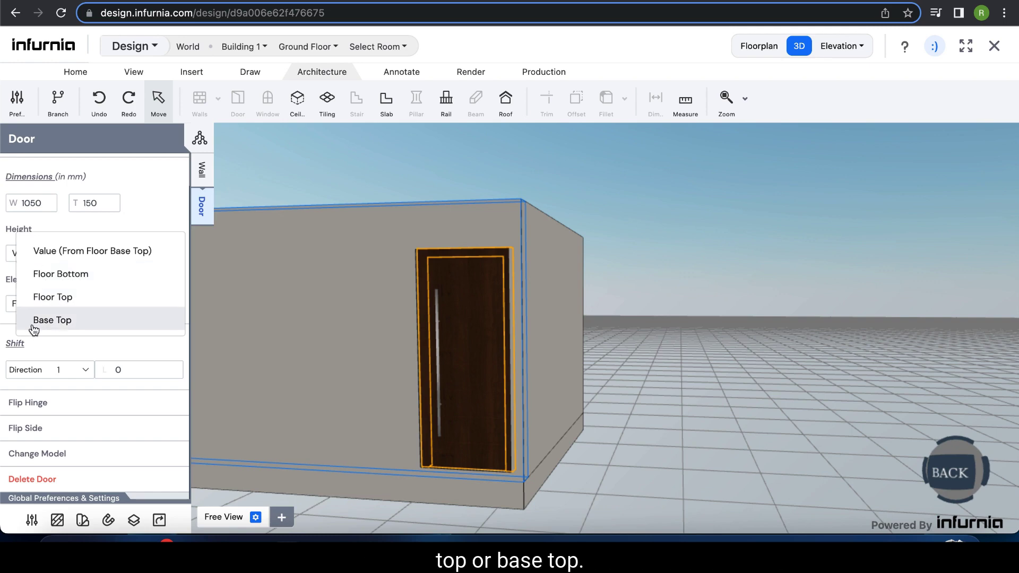
pyautogui.click(104, 345)
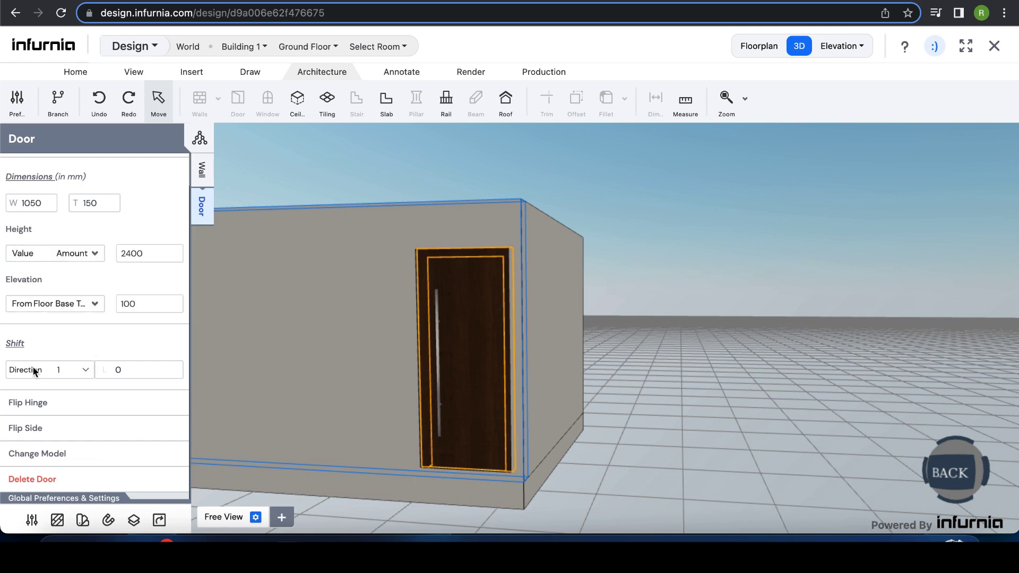
# - Return to the floorplan and shift the door 450 mm along the wall in direction 1
pyautogui.click(760, 47)
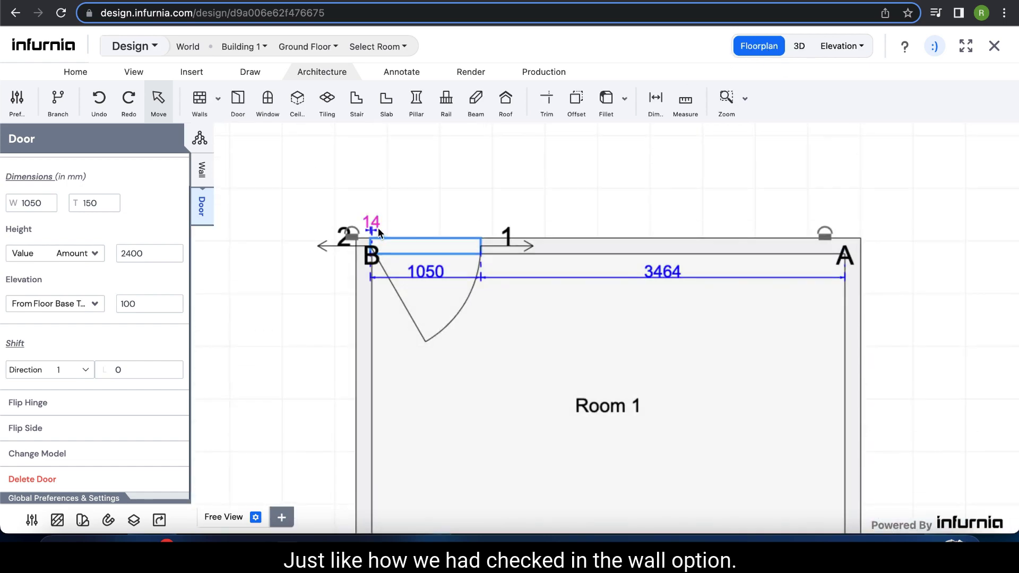
pyautogui.scroll(-1, 383, 234)
pyautogui.scroll(2, 384, 234)
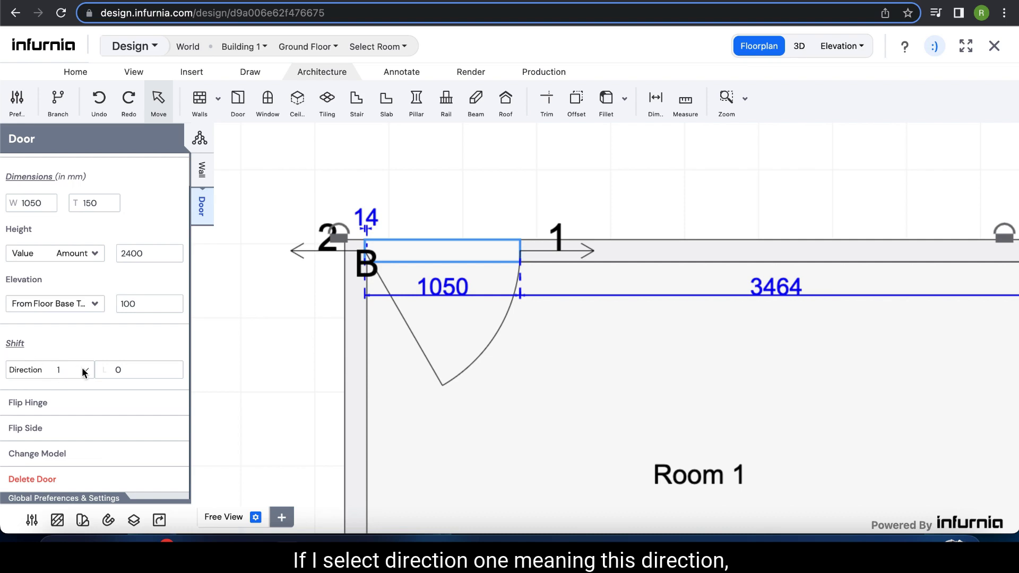
pyautogui.moveTo(123, 375); pyautogui.dragTo(107, 375)
pyautogui.write('450')
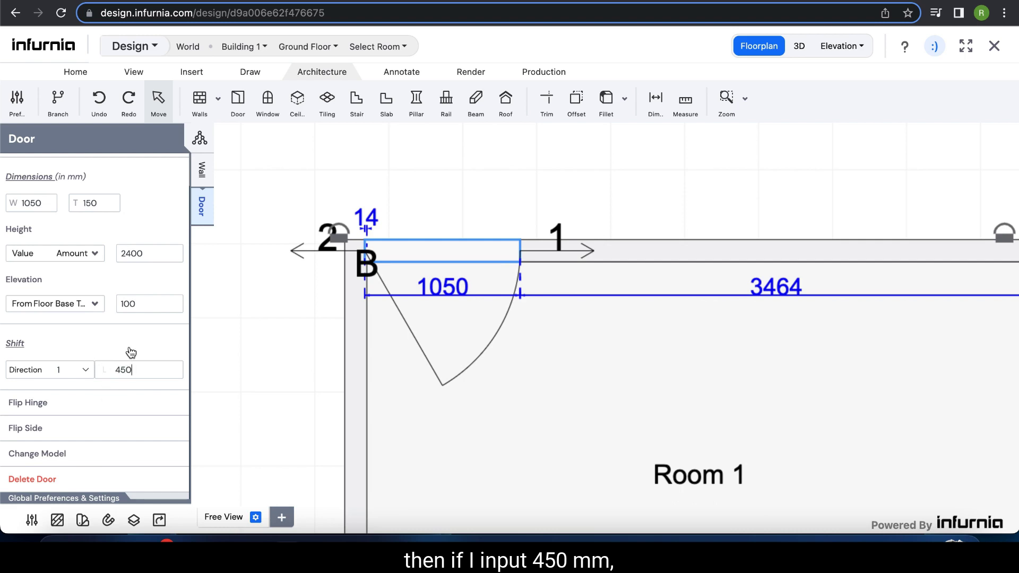
pyautogui.press('Return')
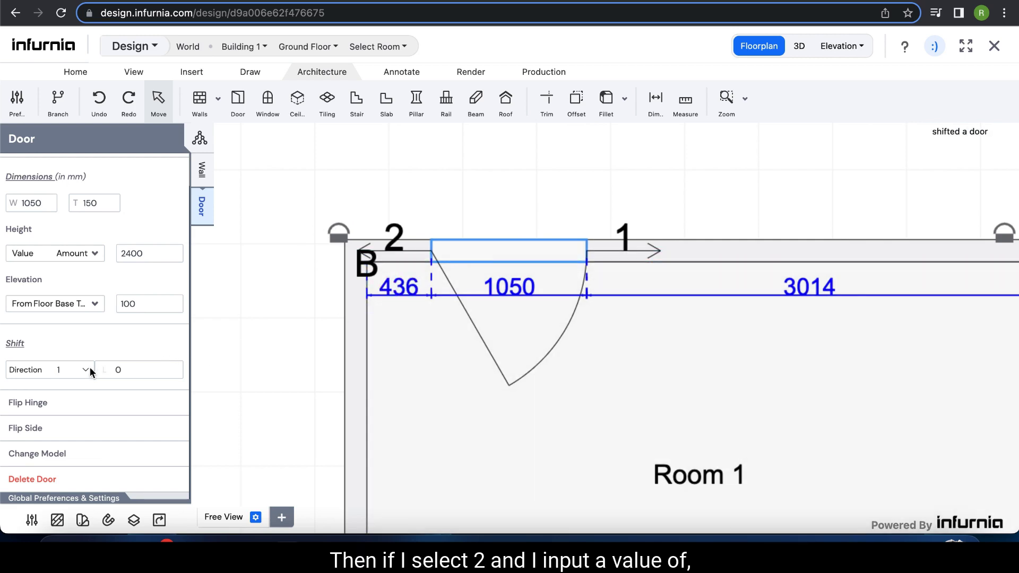
# - Shift the door 200 mm along the wall in direction 2
pyautogui.click(90, 367)
pyautogui.click(65, 381)
pyautogui.write('200')
pyautogui.press('Return')
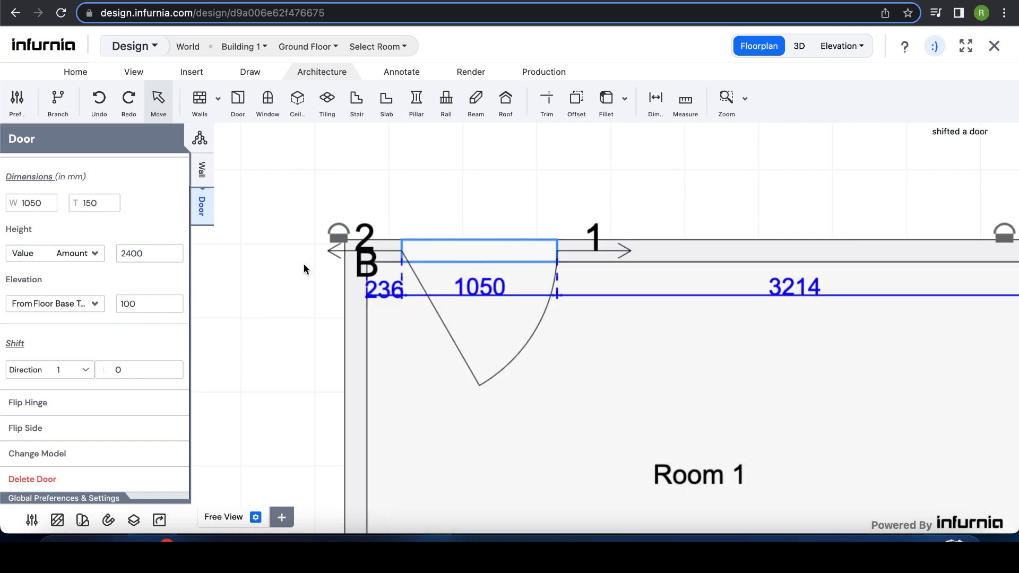
# - Flip the door's hinge, and flip its side so it opens outside Room 1
pyautogui.scroll(1, 122, 360)
pyautogui.scroll(-1, 119, 357)
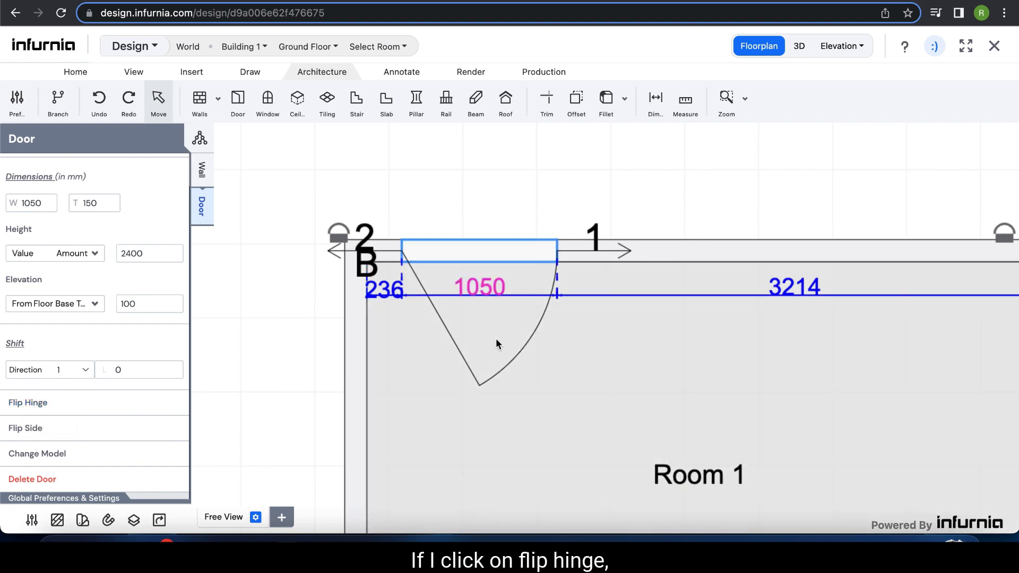
pyautogui.click(21, 404)
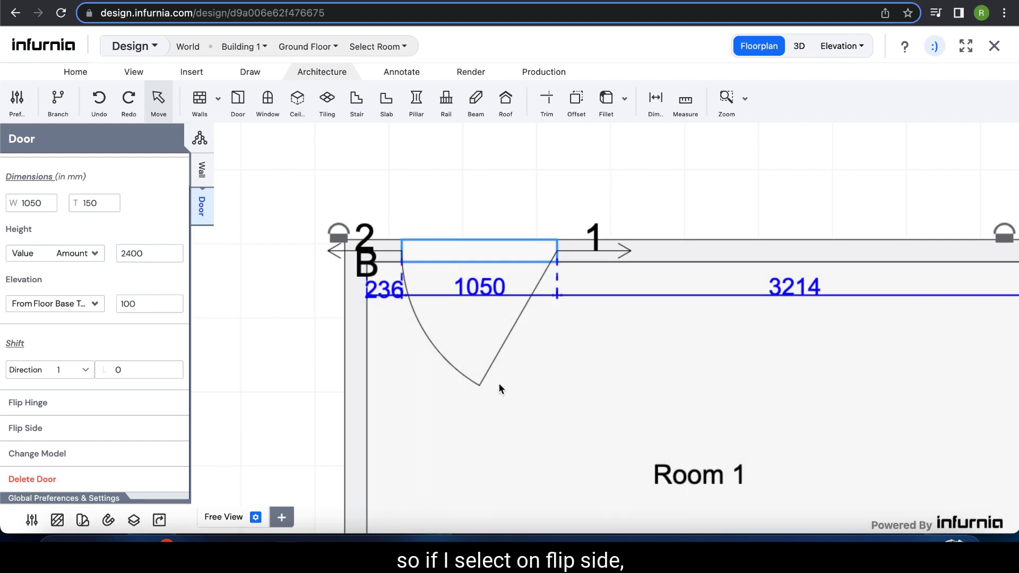
pyautogui.click(20, 435)
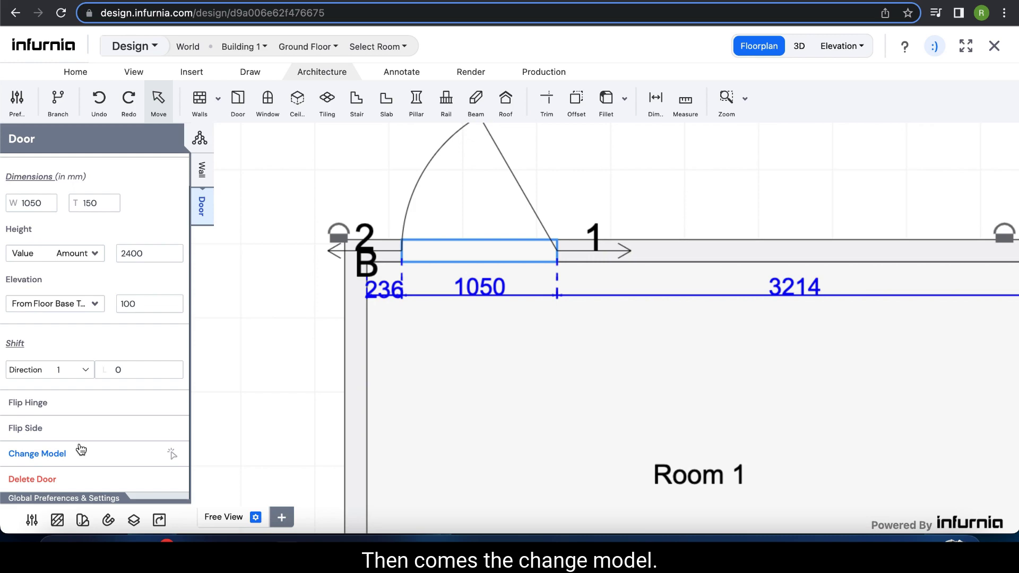
# - View the door in 3D and change its model to the single door Door_13
pyautogui.click(35, 456)
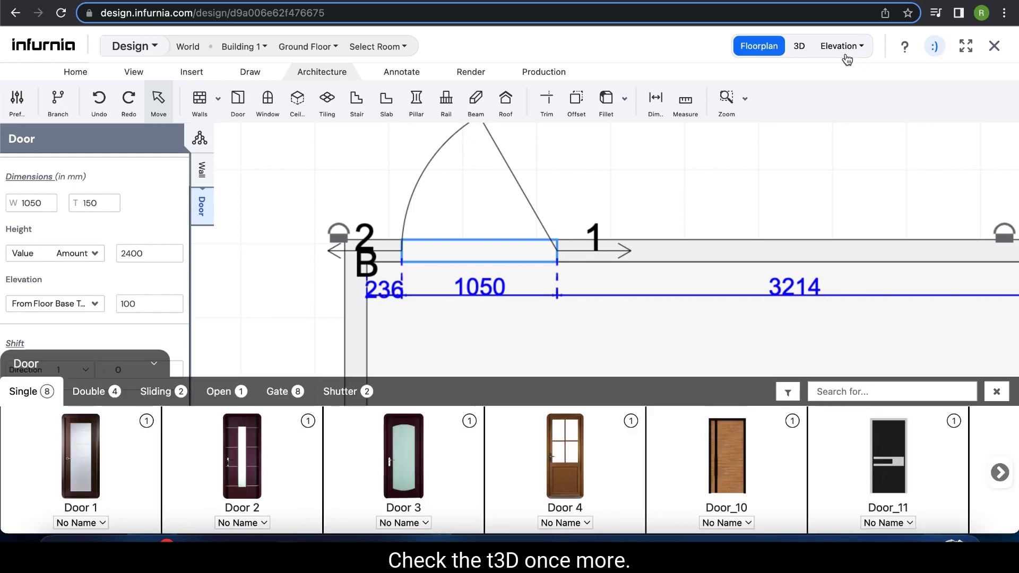
pyautogui.click(800, 46)
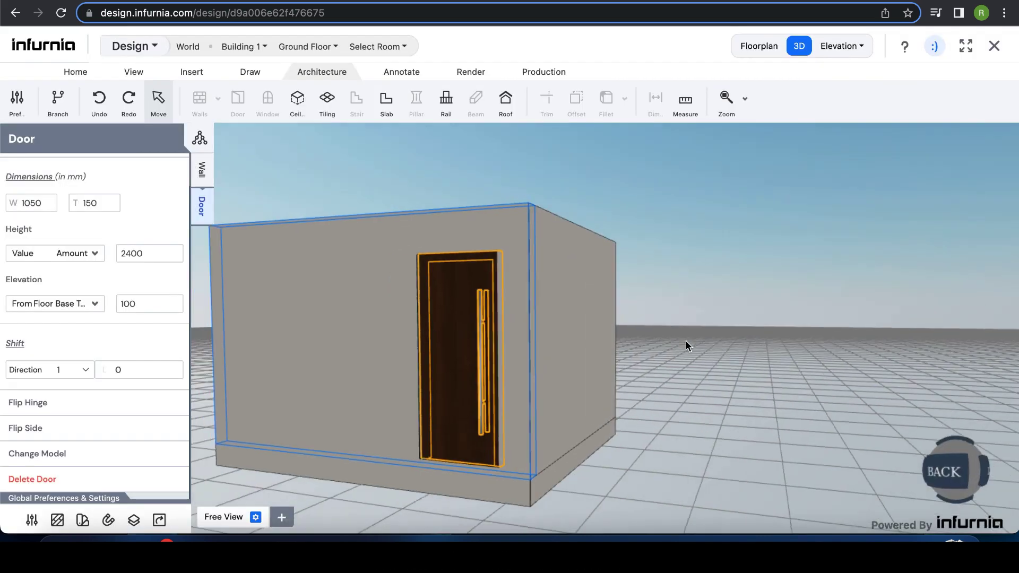
pyautogui.click(63, 456)
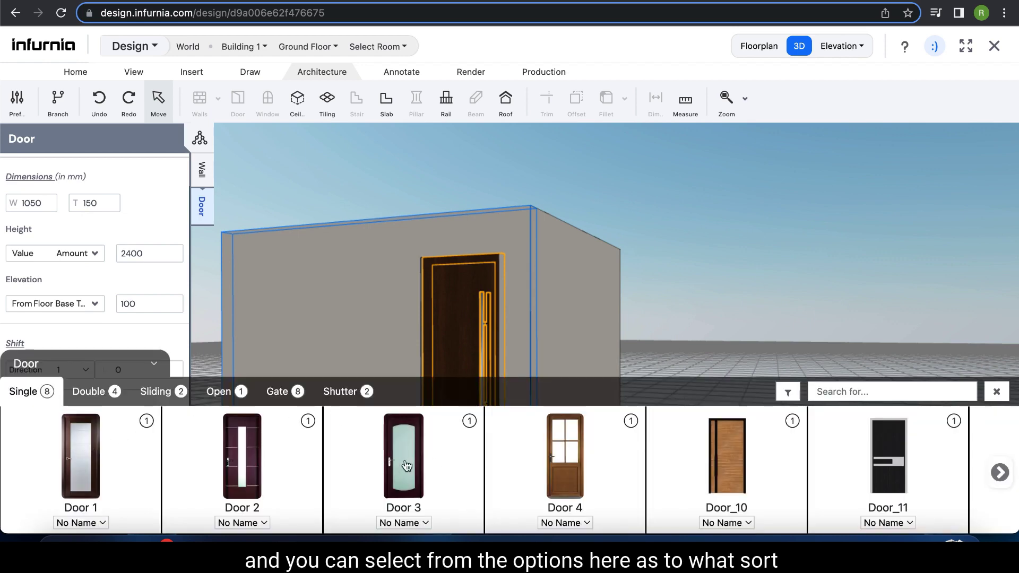
pyautogui.click(1000, 473)
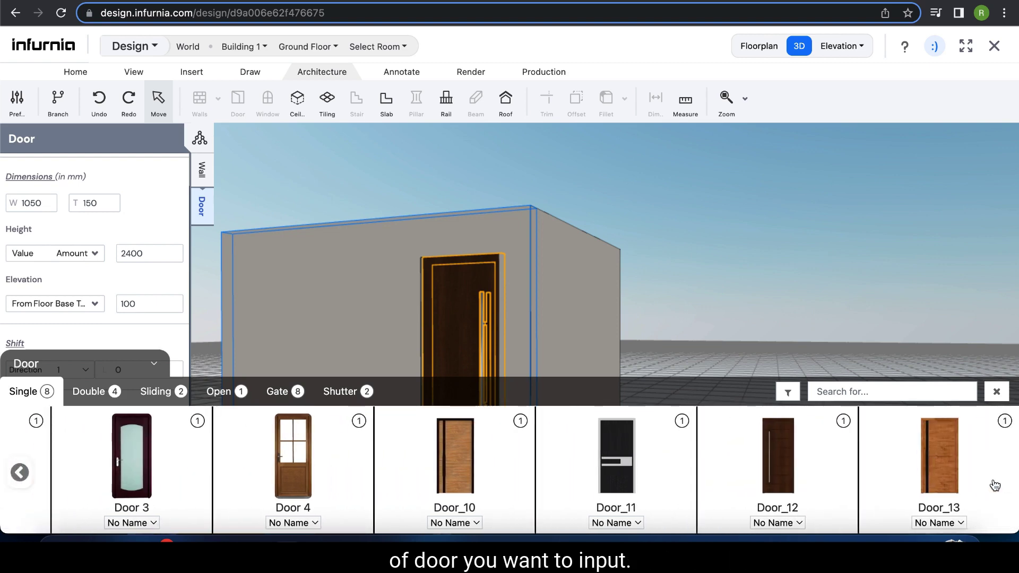
pyautogui.click(950, 471)
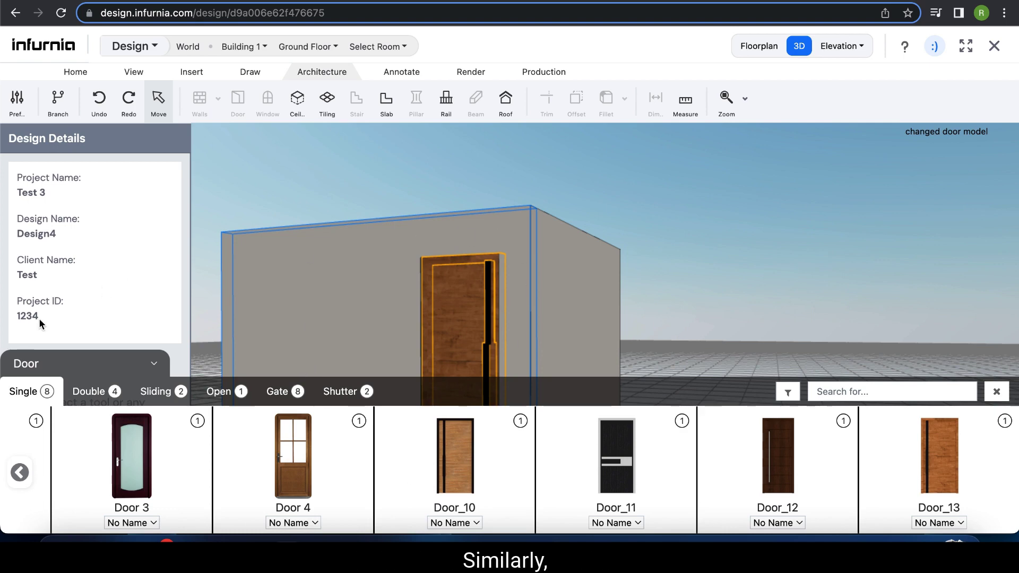
# - Browse the double, shutter and gate models in the door library, and close the library
pyautogui.click(101, 394)
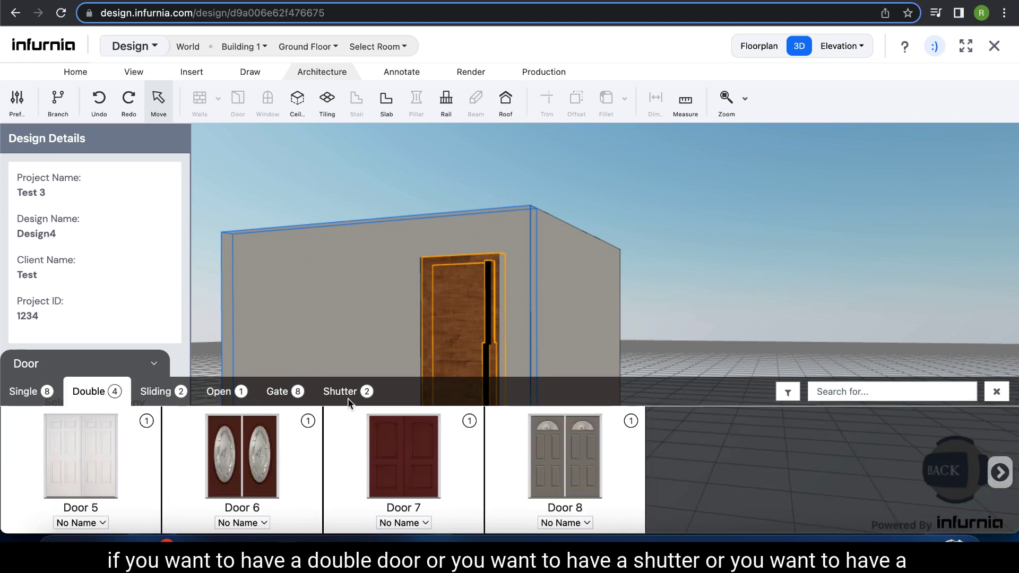
pyautogui.click(364, 395)
pyautogui.click(276, 398)
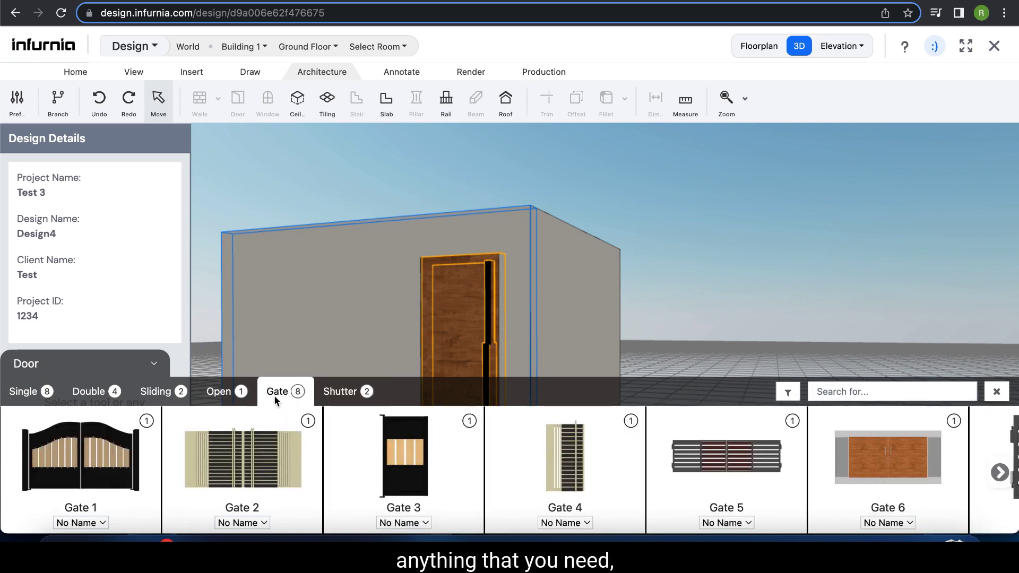
pyautogui.click(997, 392)
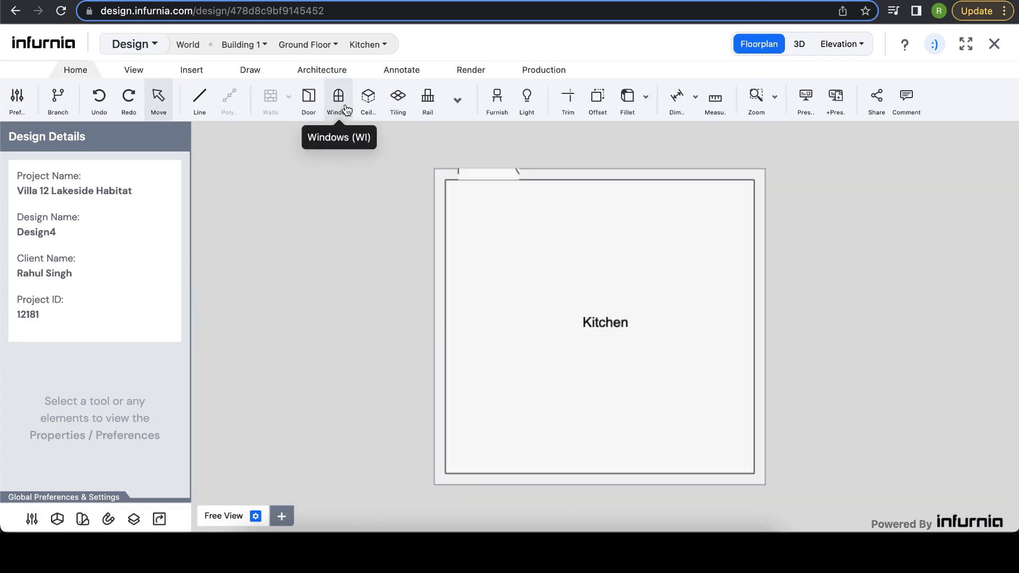
# - Place a window on the upper part of the Kitchen's right-hand wall and select it to show its properties
pyautogui.click(335, 108)
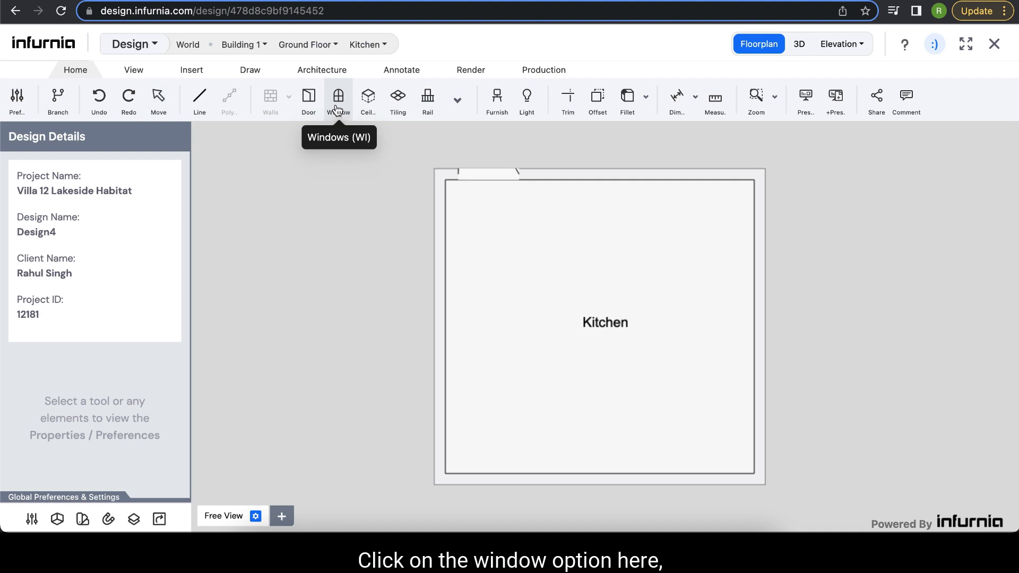
pyautogui.click(765, 244)
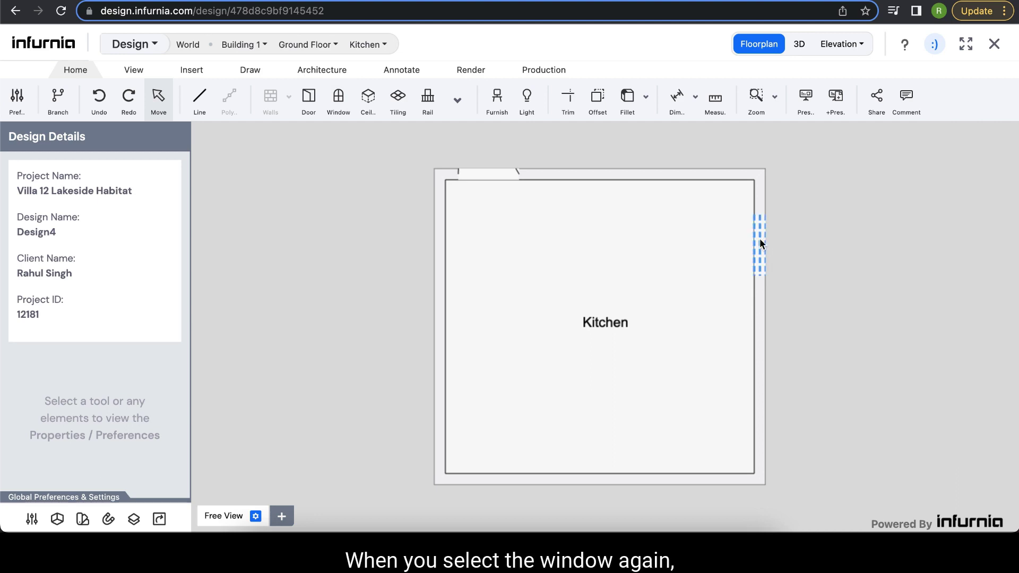
pyautogui.click(760, 244)
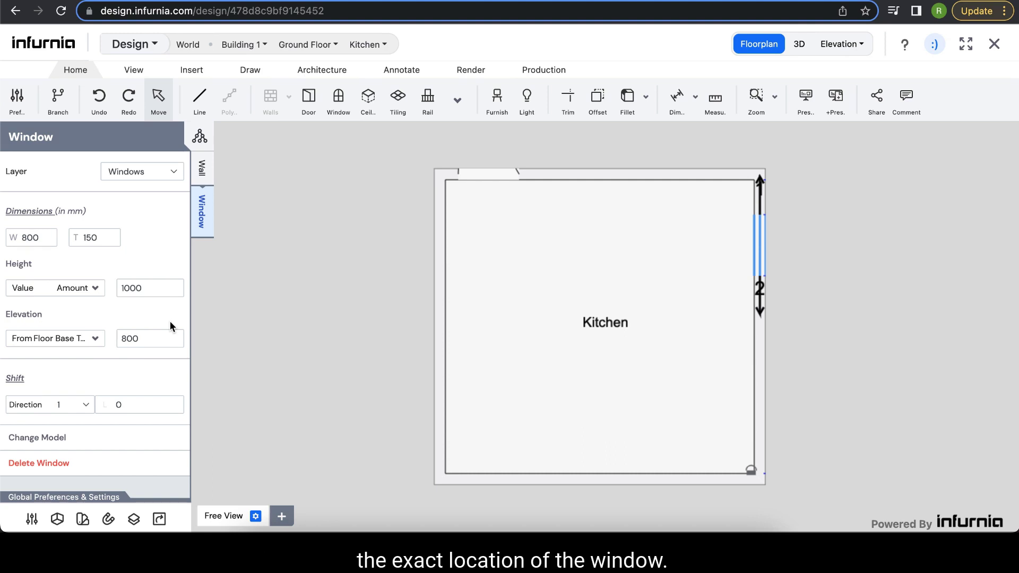
# - View the window in 3D and set its elevation from the floor base top to 1000 mm
pyautogui.click(799, 45)
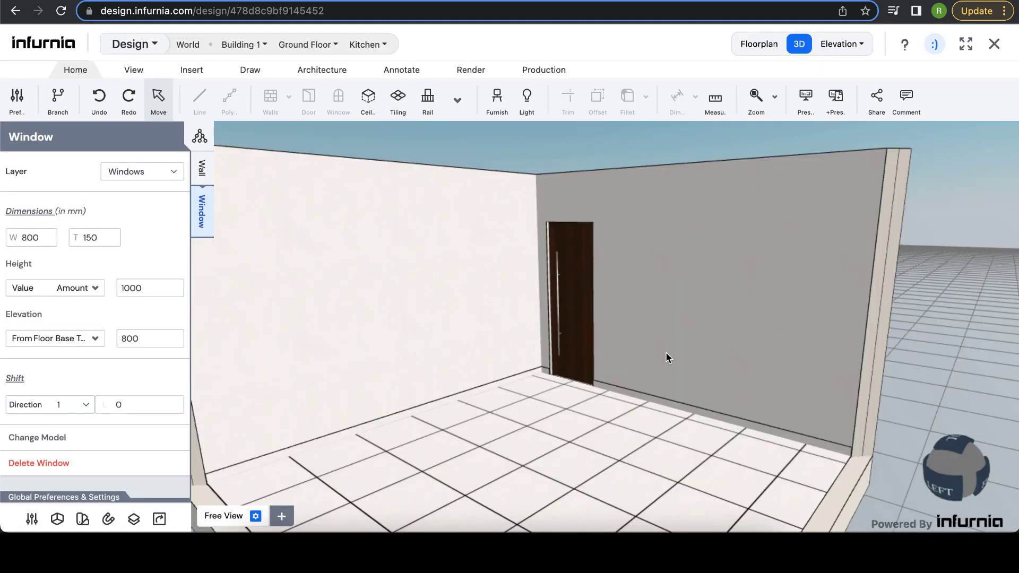
pyautogui.moveTo(666, 352); pyautogui.dragTo(457, 329)
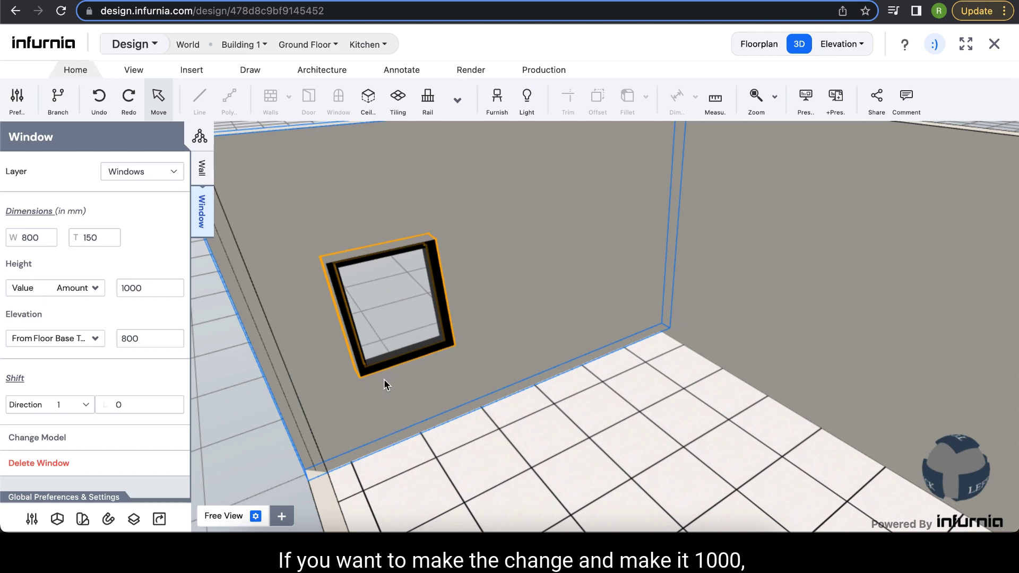
pyautogui.click(159, 341)
pyautogui.write('1')
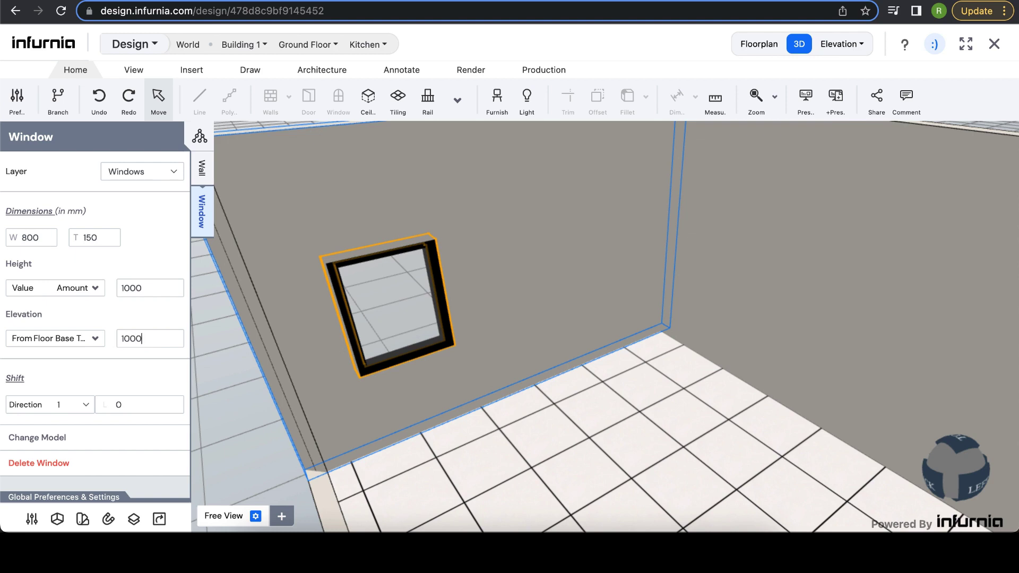
pyautogui.write('000')
pyautogui.press('Return')
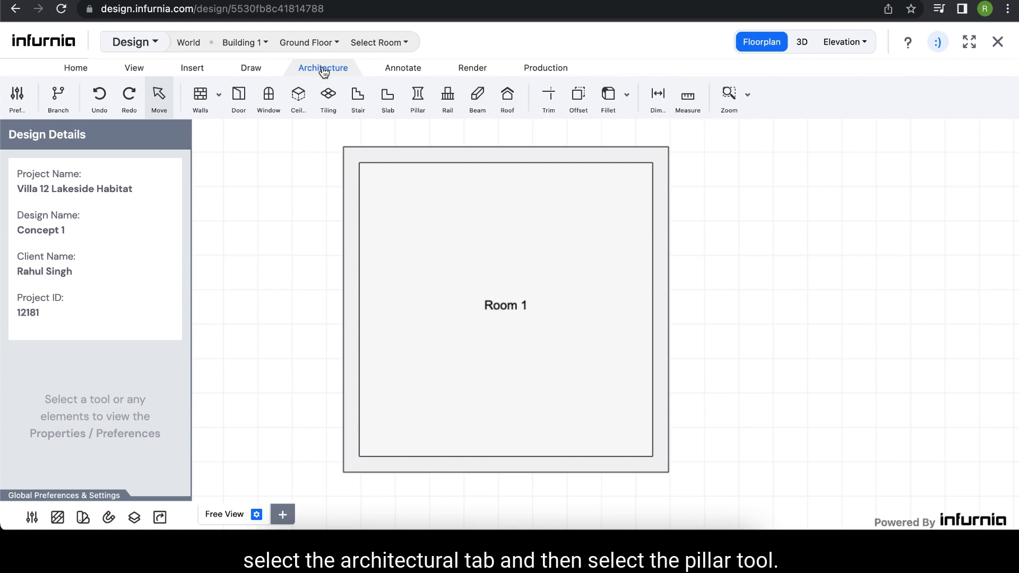
# - Place a pillar at each of the four corners of Room 1, flush with the outer wall faces
pyautogui.click(419, 112)
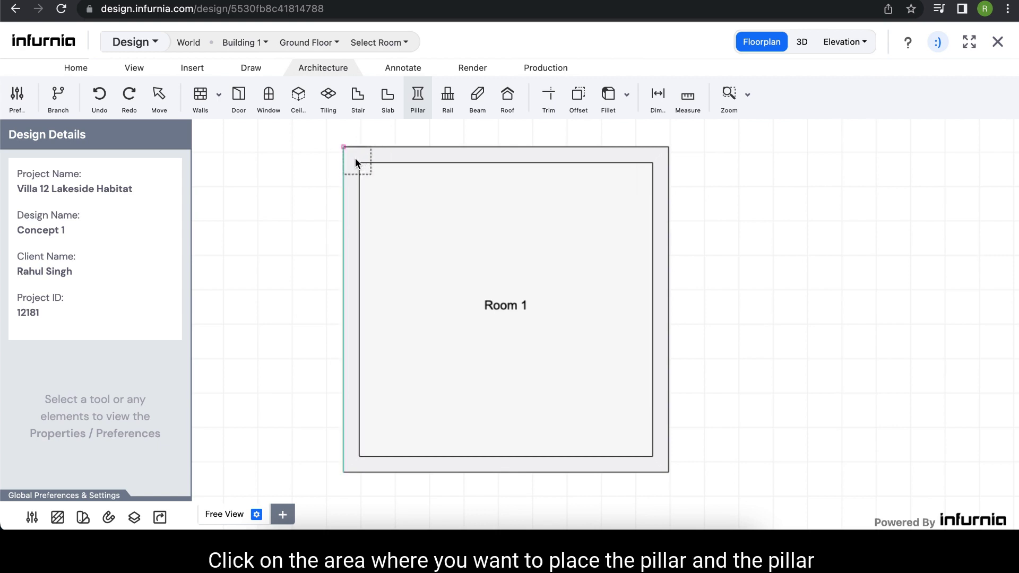
pyautogui.click(358, 157)
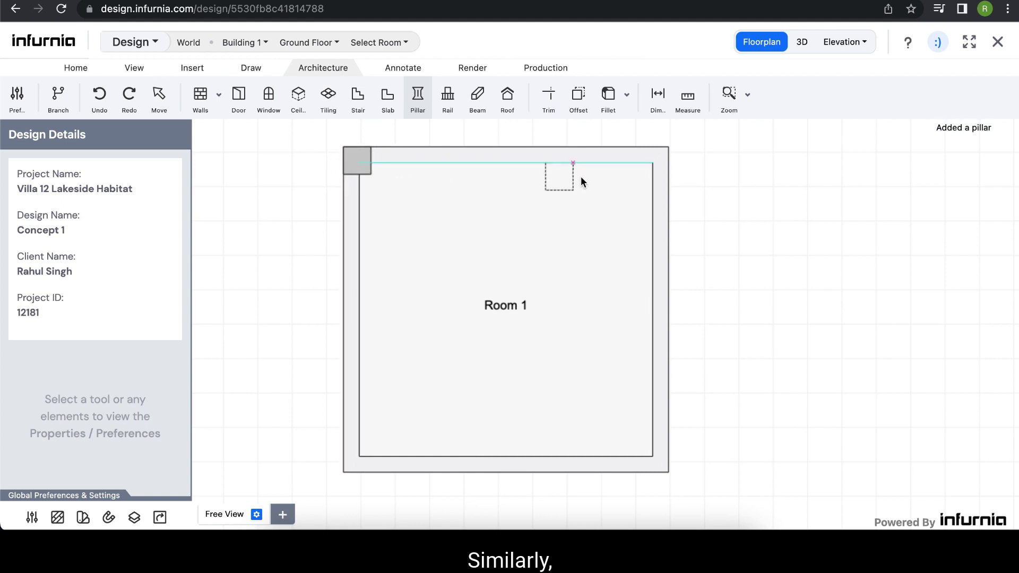
pyautogui.click(658, 165)
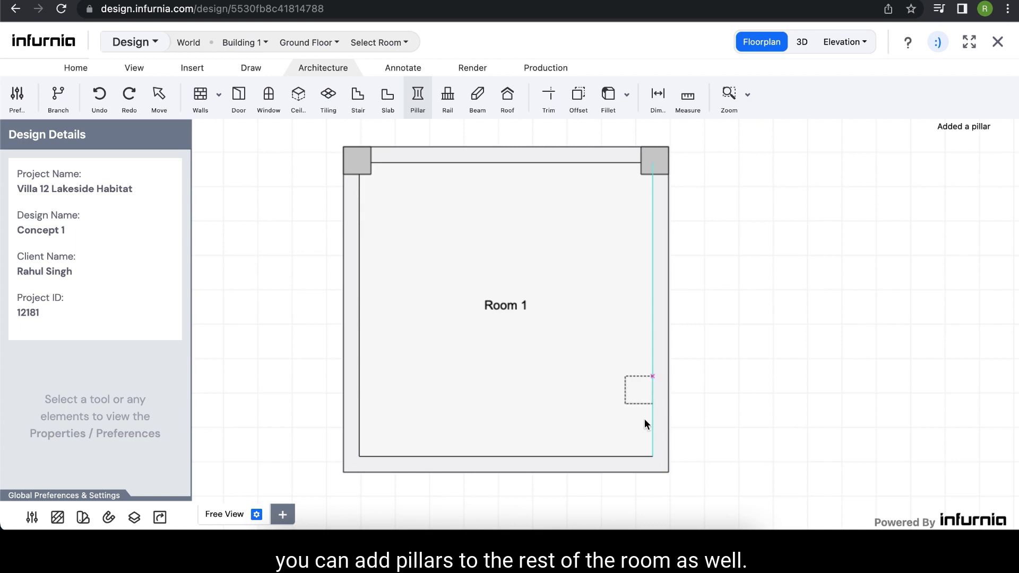
pyautogui.click(652, 463)
pyautogui.click(349, 459)
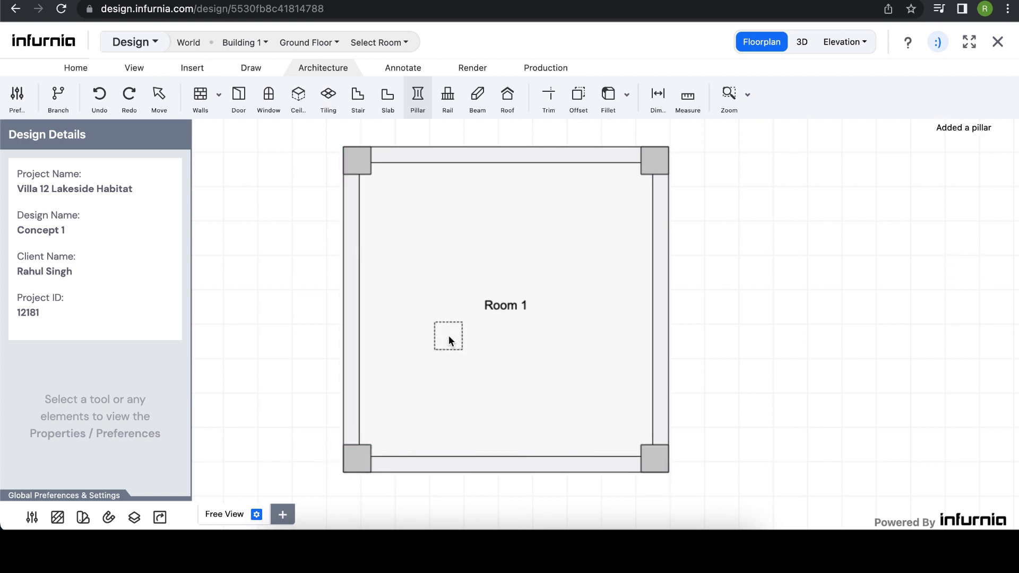
pyautogui.press('Escape')
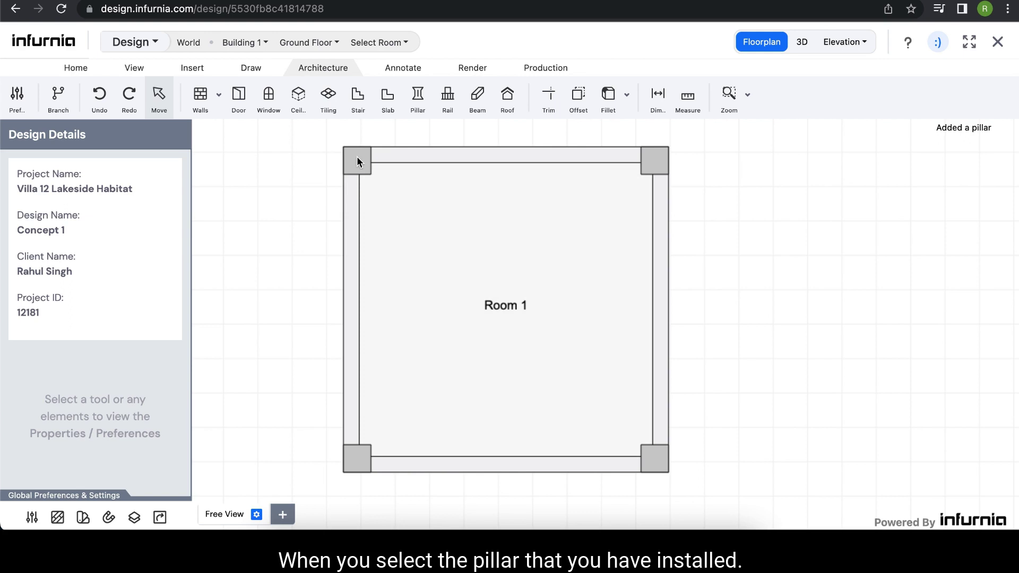
# - Open the profile of Room 1's upper-left corner pillar for editing and check its left edge with the Measure tool
pyautogui.click(358, 160)
pyautogui.click(354, 166)
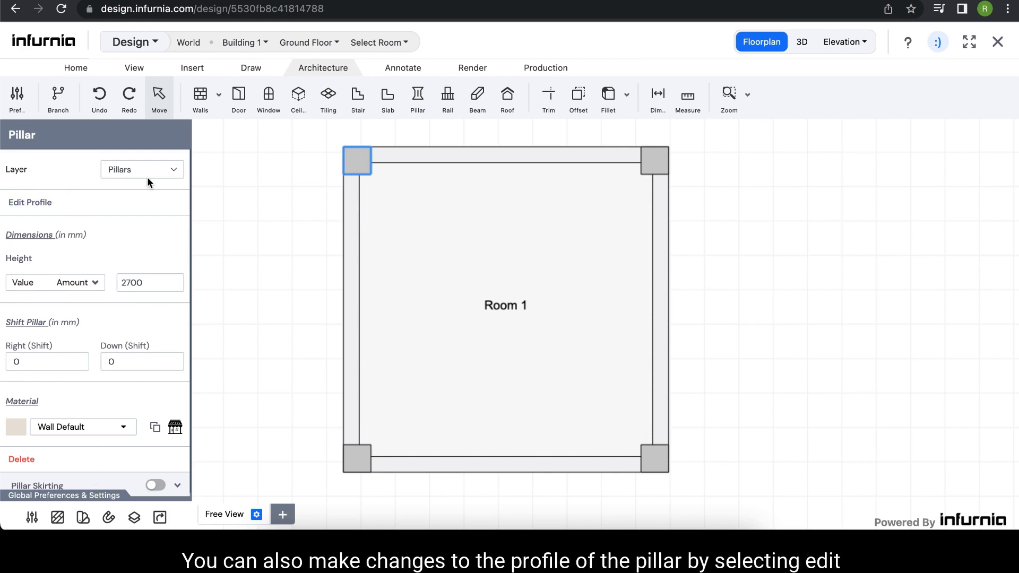
pyautogui.click(37, 210)
pyautogui.click(558, 107)
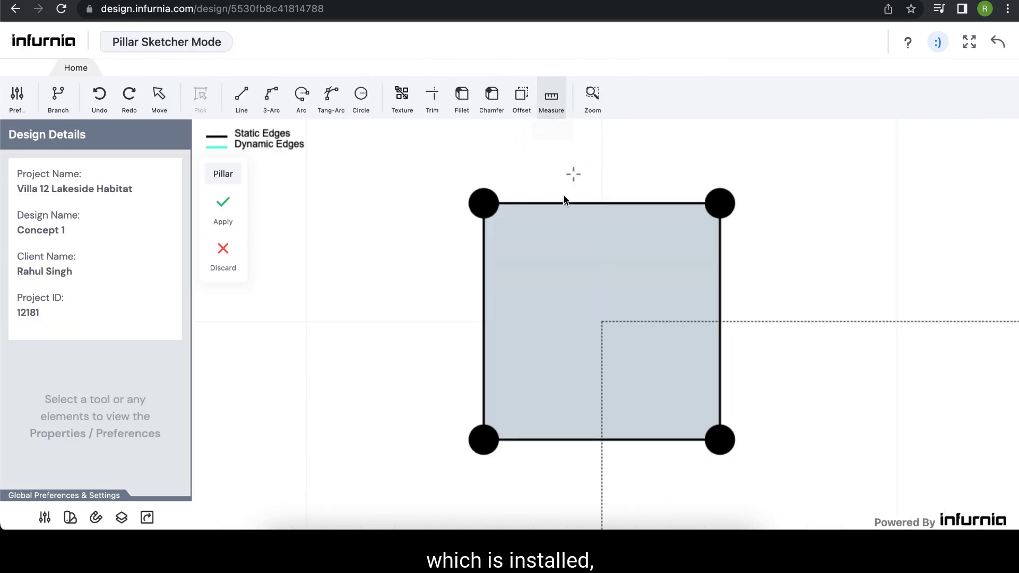
pyautogui.click(486, 209)
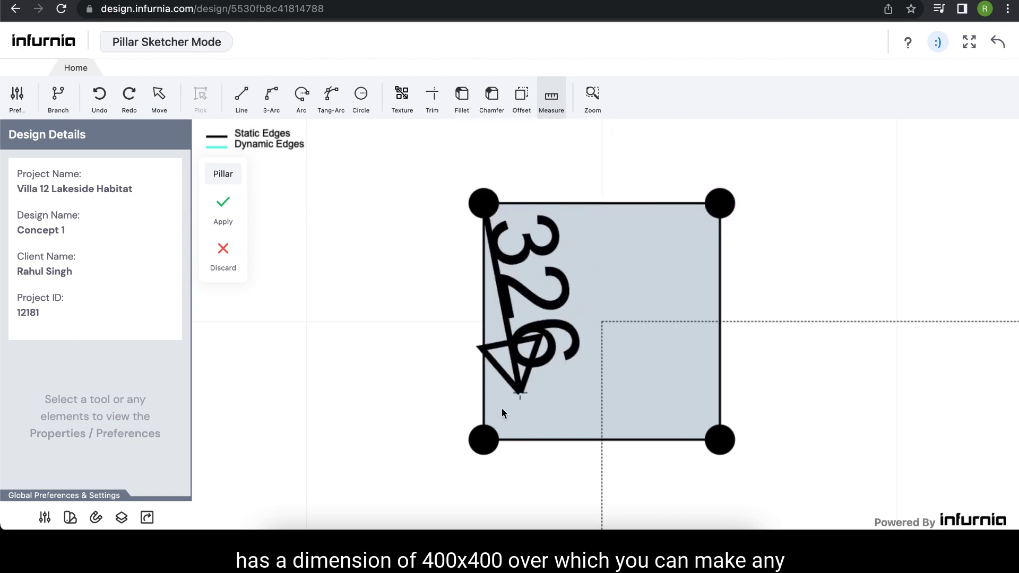
pyautogui.press('Escape')
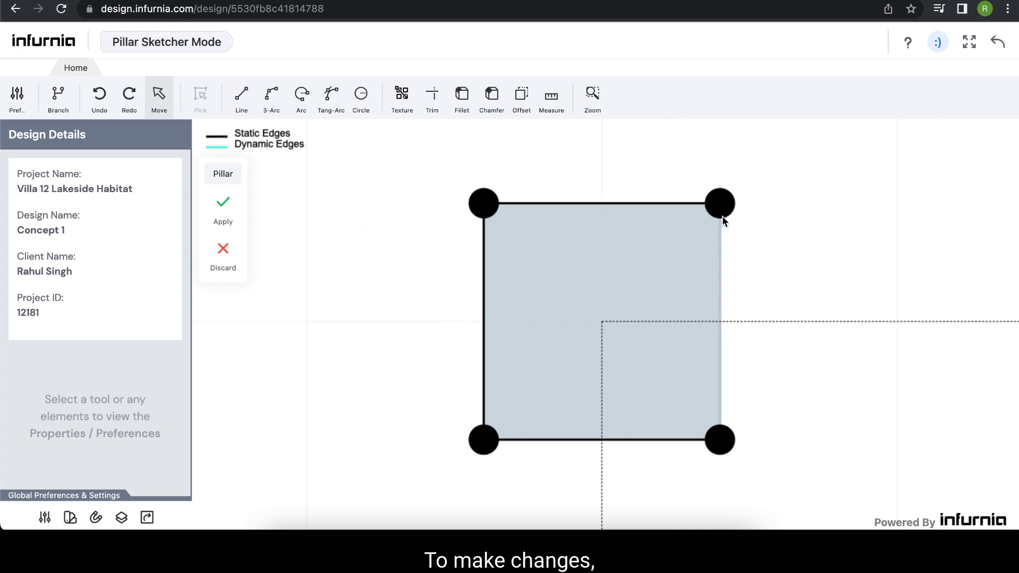
# - Set the length of the pillar profile's right edge to 500 mm, changing it at end B
pyautogui.click(722, 268)
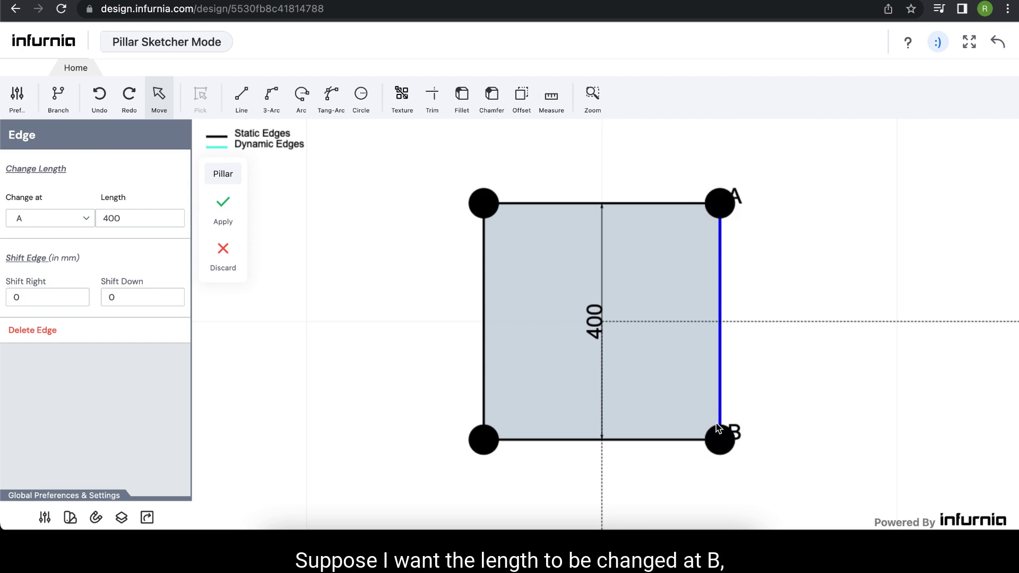
pyautogui.click(31, 215)
pyautogui.click(27, 234)
pyautogui.moveTo(131, 218); pyautogui.dragTo(97, 218)
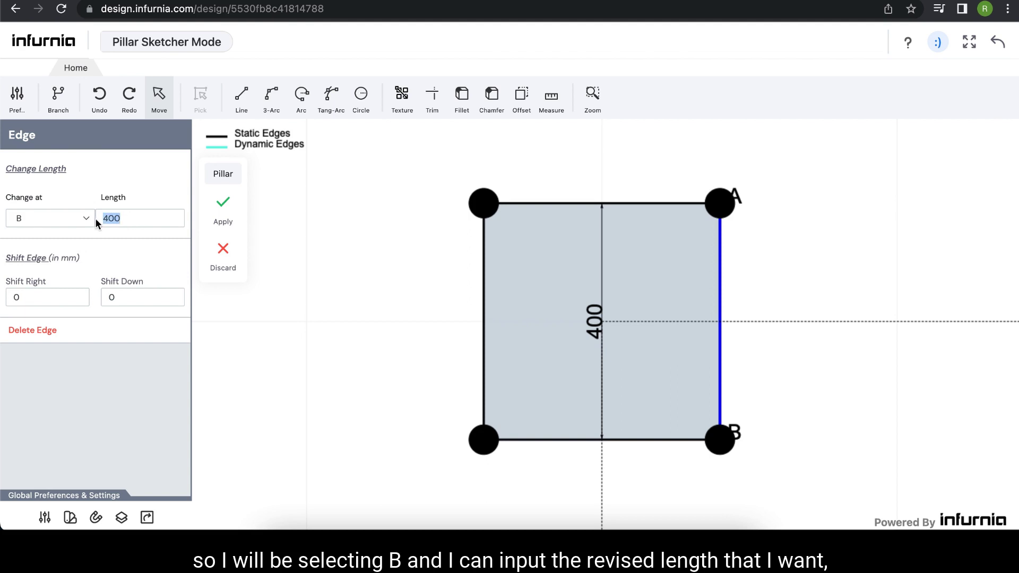
pyautogui.write('500')
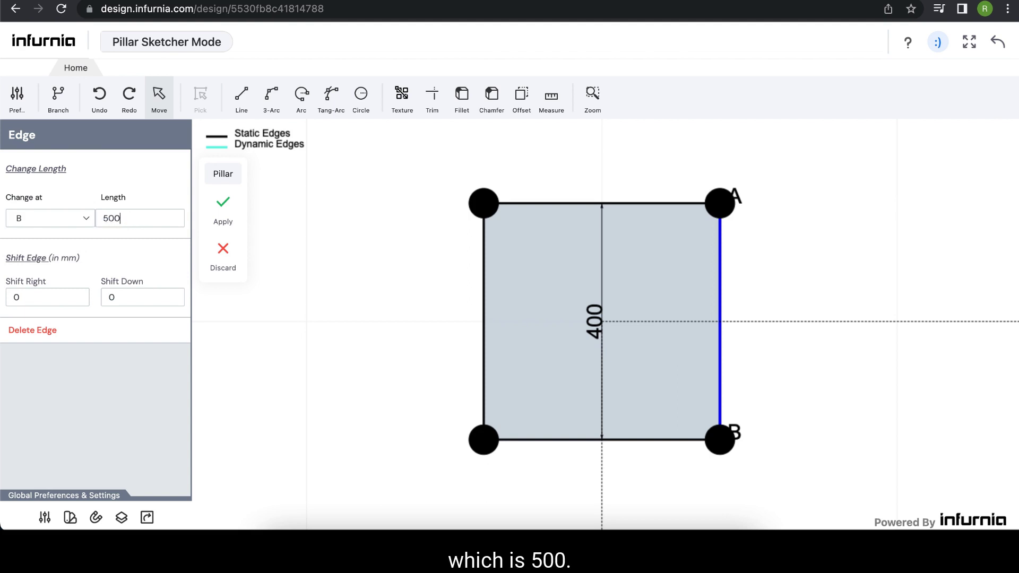
# - Set the length of the pillar profile's left edge to 500 mm, changing it at end A
pyautogui.click(480, 360)
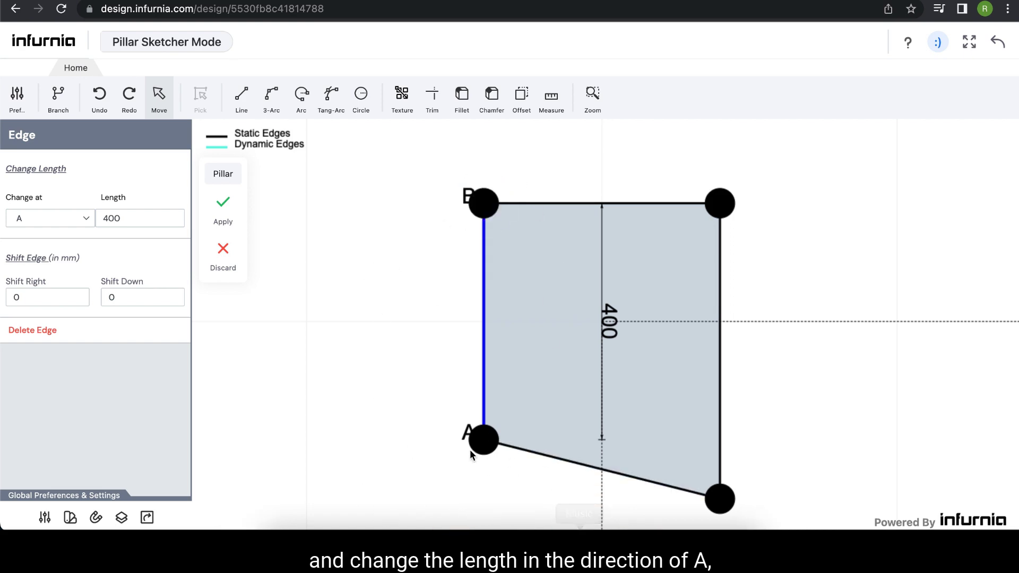
pyautogui.click(145, 220)
pyautogui.doubleClick(97, 221)
pyautogui.write('500')
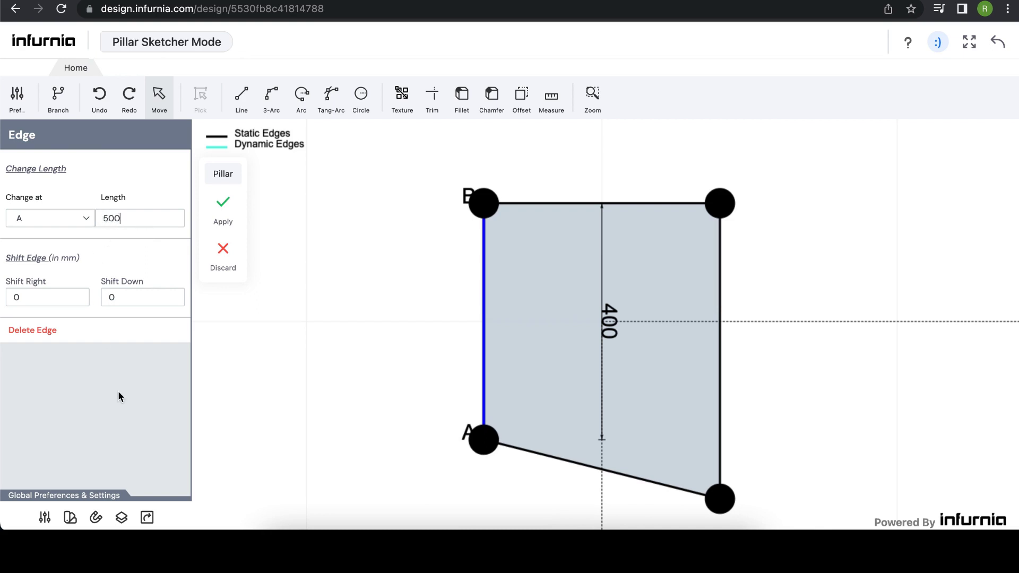
pyautogui.press('Return')
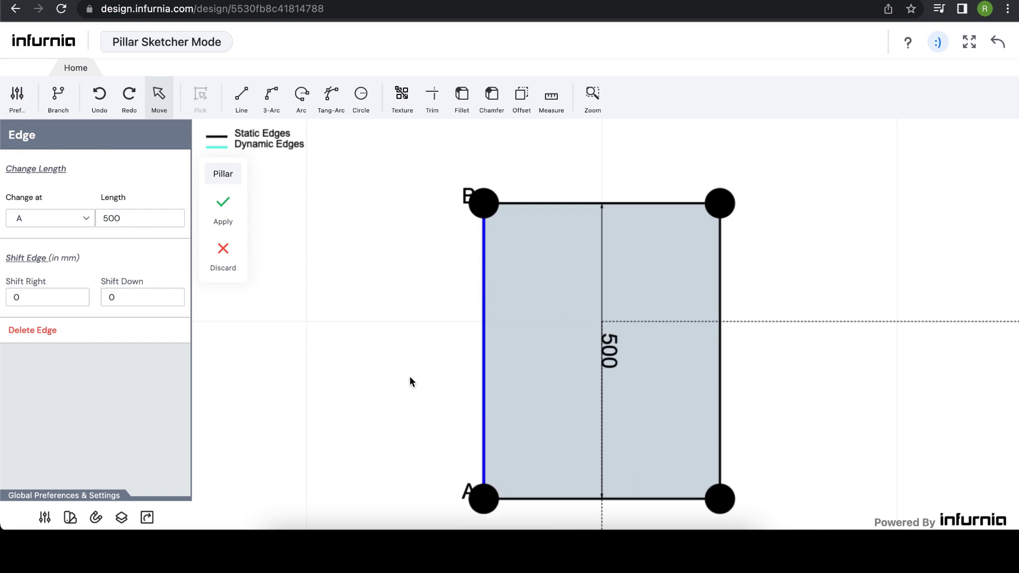
pyautogui.click(411, 381)
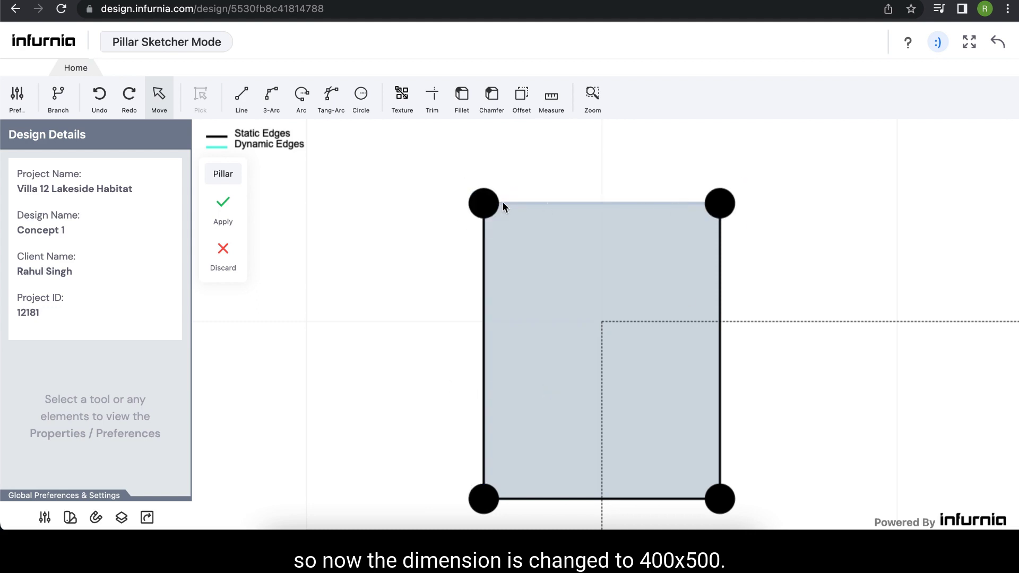
# - Shift the right edge of the pillar profile 100 mm to the right
pyautogui.click(718, 248)
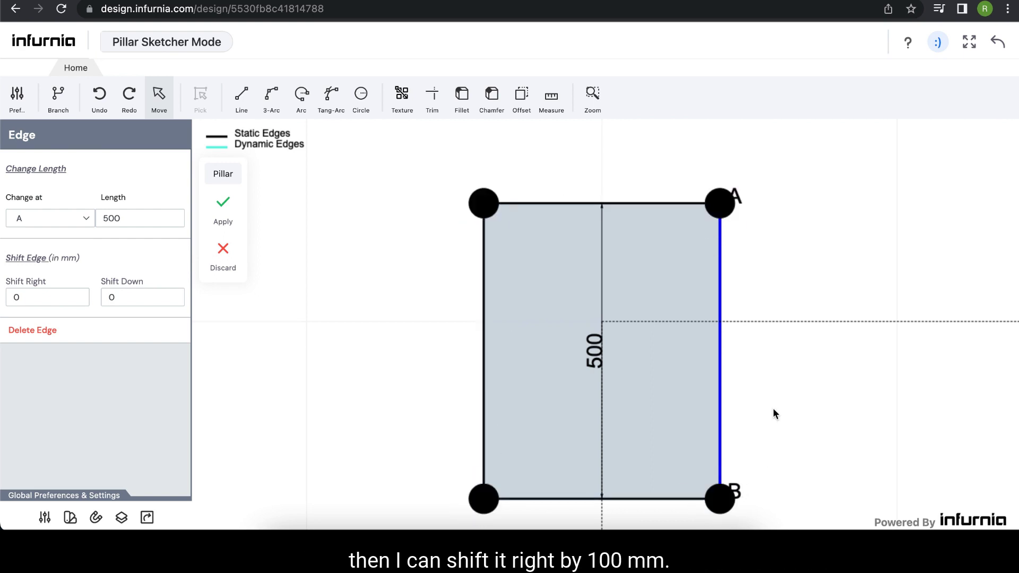
pyautogui.doubleClick(13, 298)
pyautogui.write('100')
pyautogui.press('Return')
# - Check the profile's left edge with the Measure tool and apply the edited profile to the pillar
pyautogui.press('m')
pyautogui.click(484, 210)
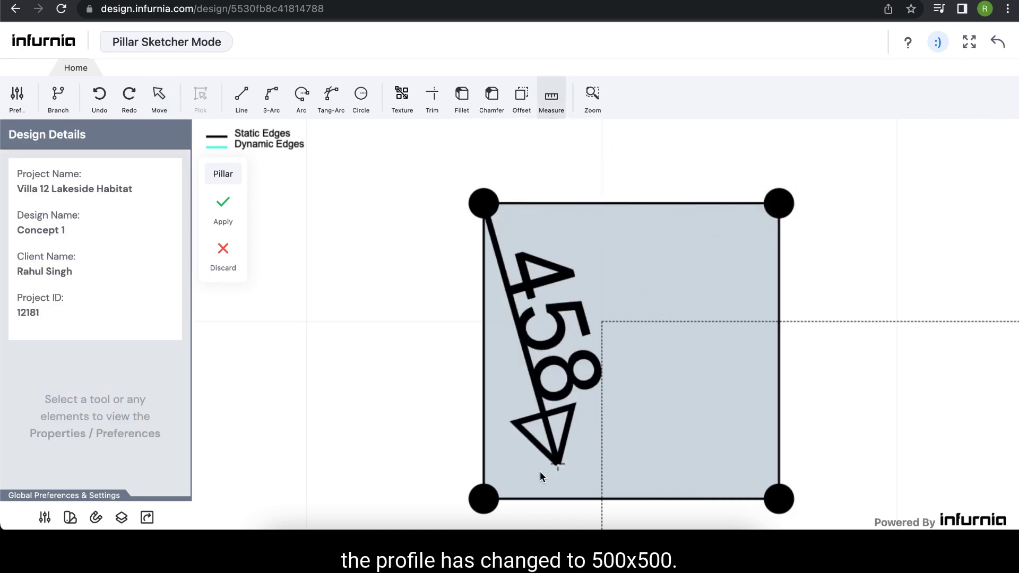
pyautogui.press('Escape')
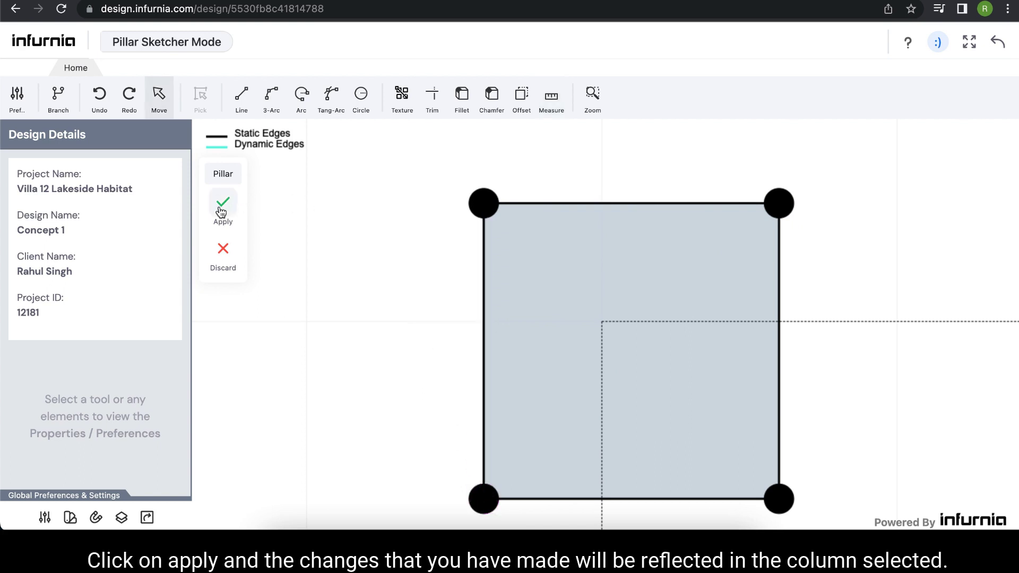
pyautogui.click(222, 207)
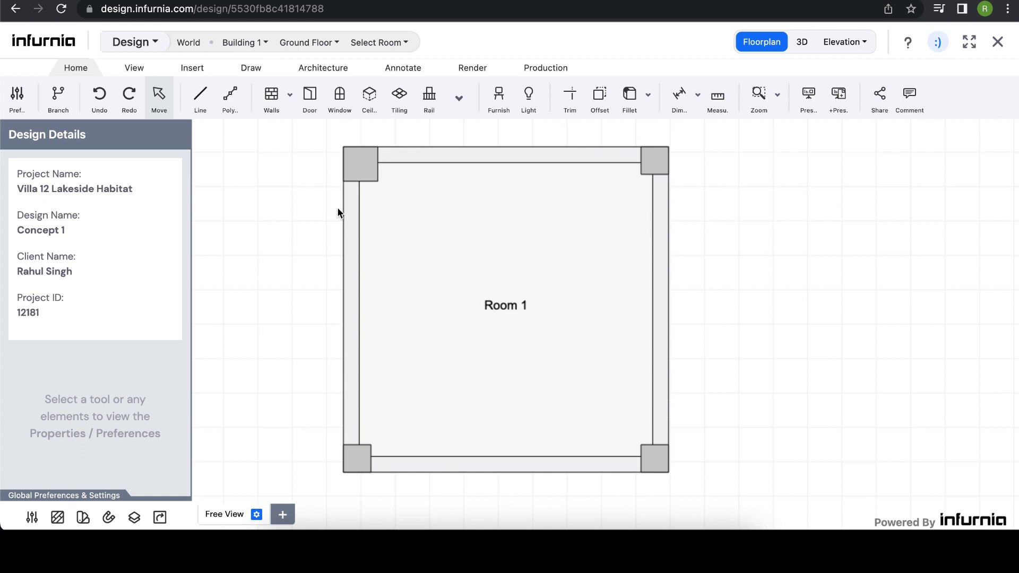
# - Set the height of the room's upper-left corner pillar to 3000 mm in the 3D view
pyautogui.click(360, 166)
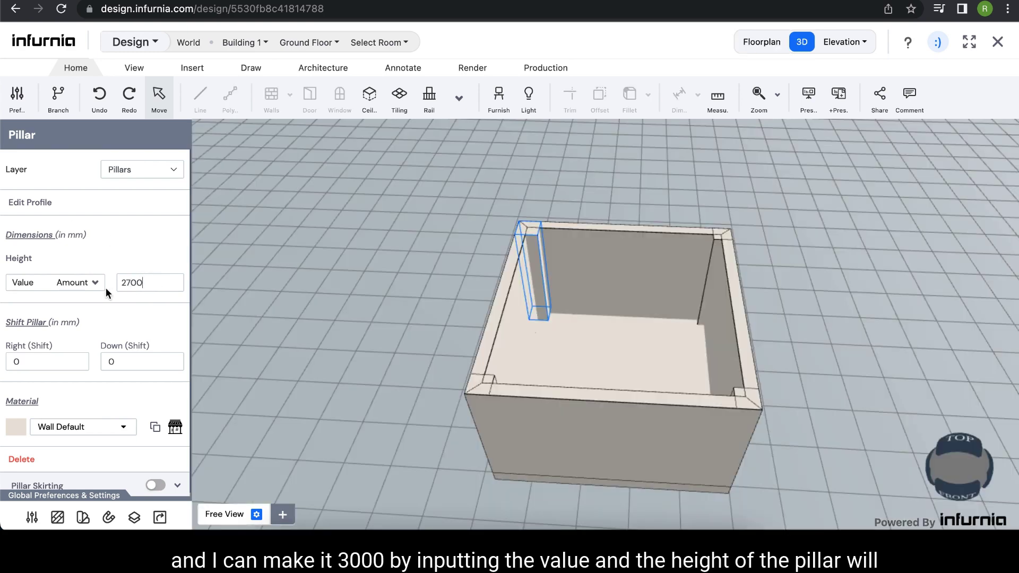
pyautogui.doubleClick(120, 282)
pyautogui.write('3000')
pyautogui.press('Return')
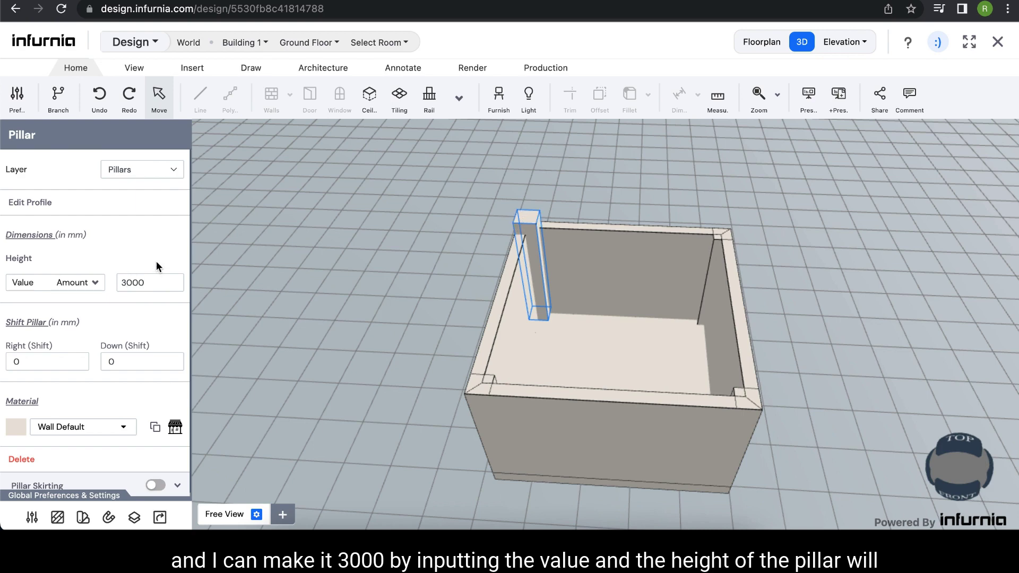
pyautogui.click(438, 259)
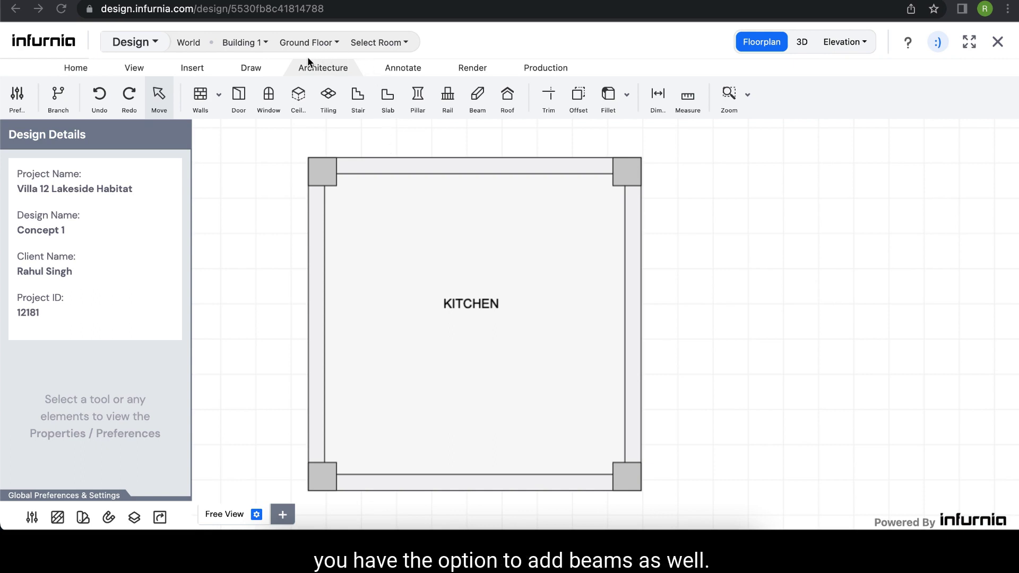
# - Place a beam along the kitchen's upper wall, starting against the upper-left corner pillar
pyautogui.click(478, 99)
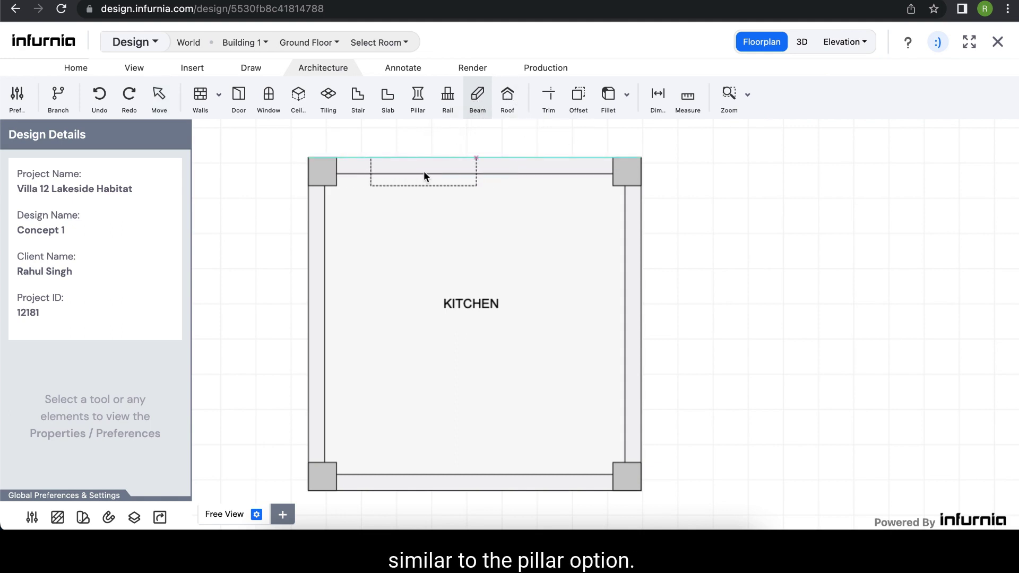
pyautogui.click(393, 171)
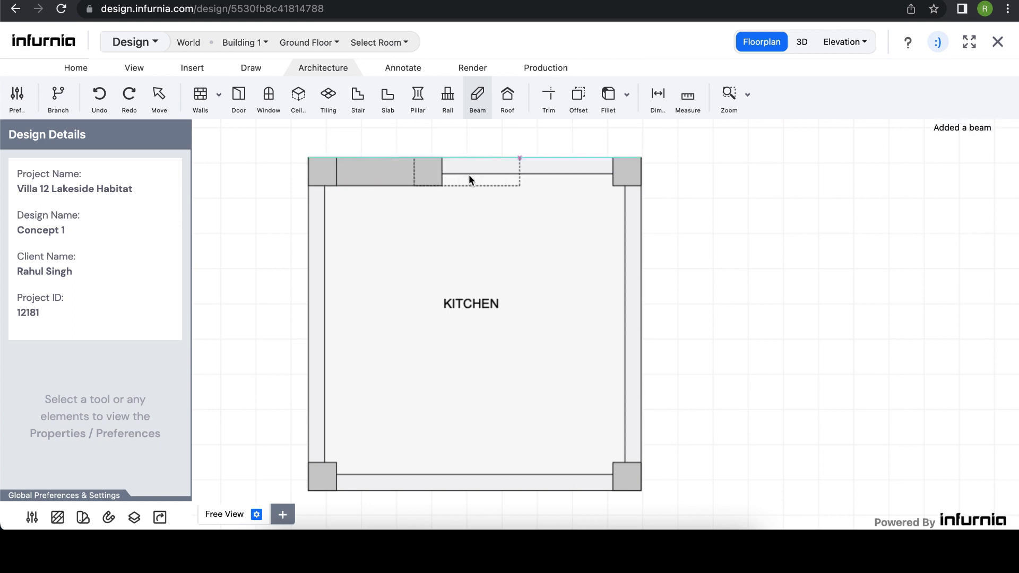
pyautogui.press('Escape')
# - Stretch the beam along the upper wall until its free end meets the upper-right corner pillar
pyautogui.click(396, 168)
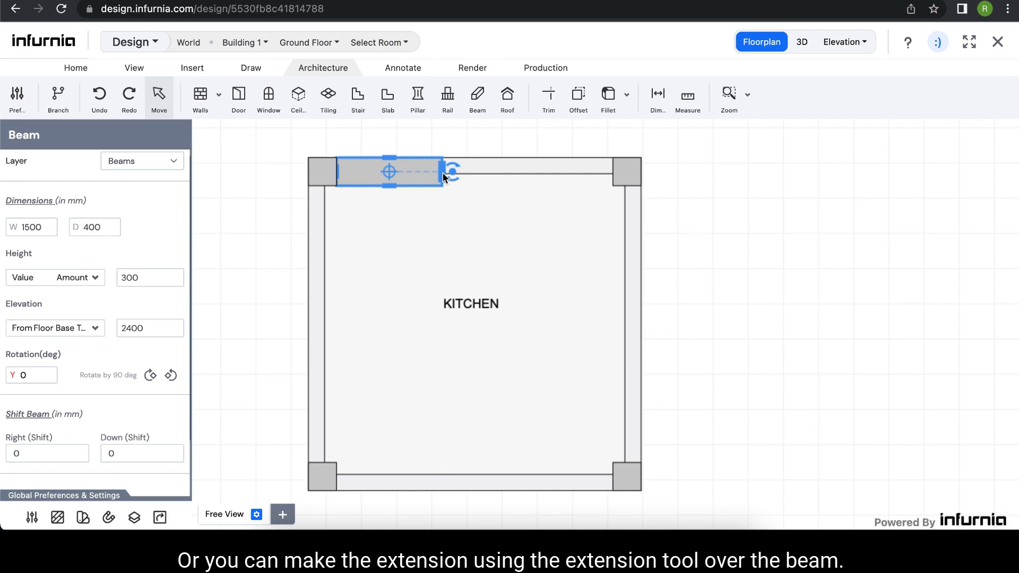
pyautogui.moveTo(443, 175); pyautogui.dragTo(477, 174)
pyautogui.moveTo(605, 177); pyautogui.dragTo(609, 176)
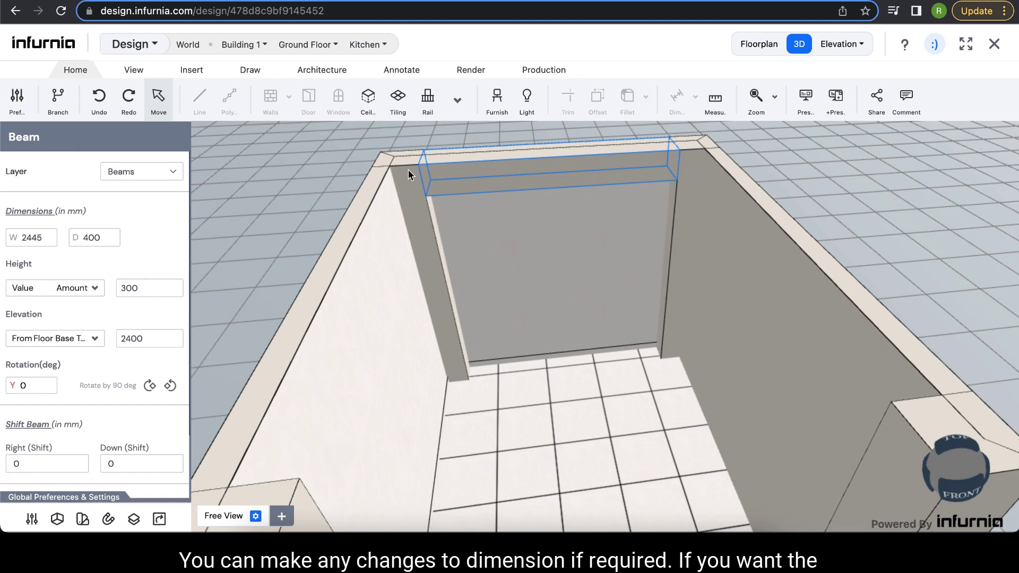
# - Set the beam's elevation from the floor base to 2100 mm
pyautogui.doubleClick(140, 335)
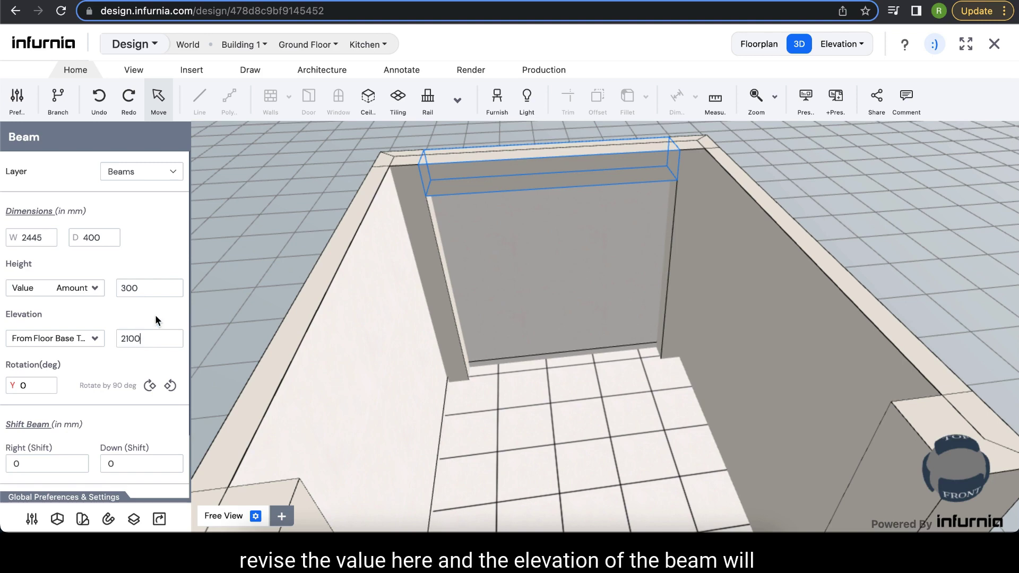
pyautogui.click(798, 183)
pyautogui.moveTo(827, 184); pyautogui.dragTo(801, 202)
pyautogui.click(521, 190)
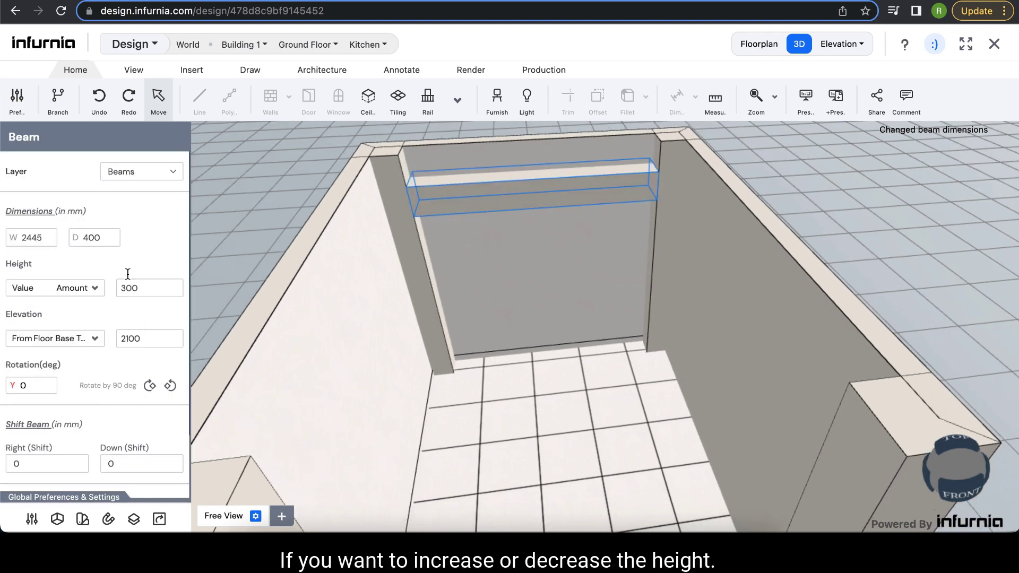
# - Set the beam's height to 600 mm
pyautogui.moveTo(150, 289); pyautogui.dragTo(118, 289)
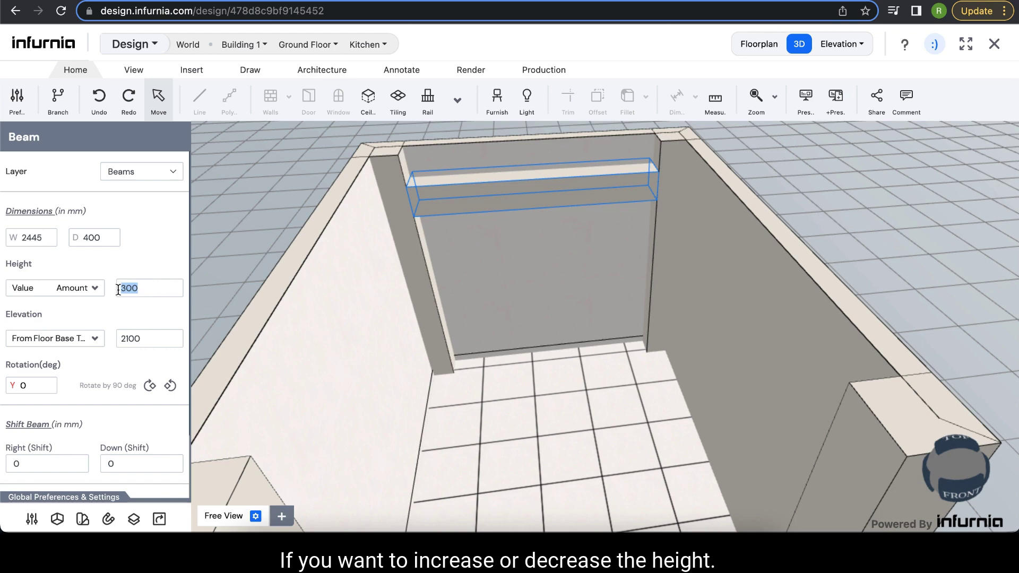
pyautogui.write('600')
pyautogui.press('Return')
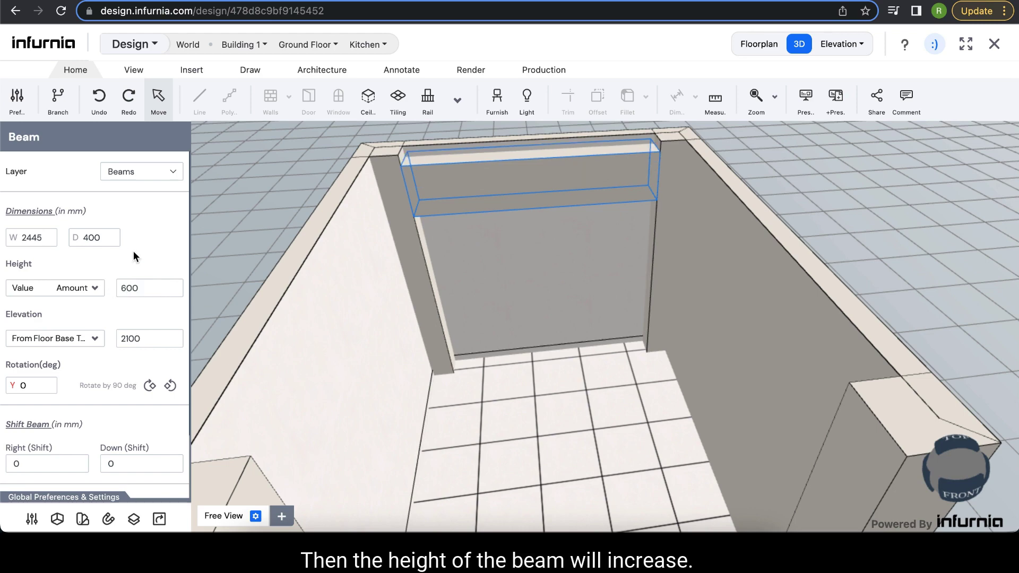
pyautogui.click(346, 138)
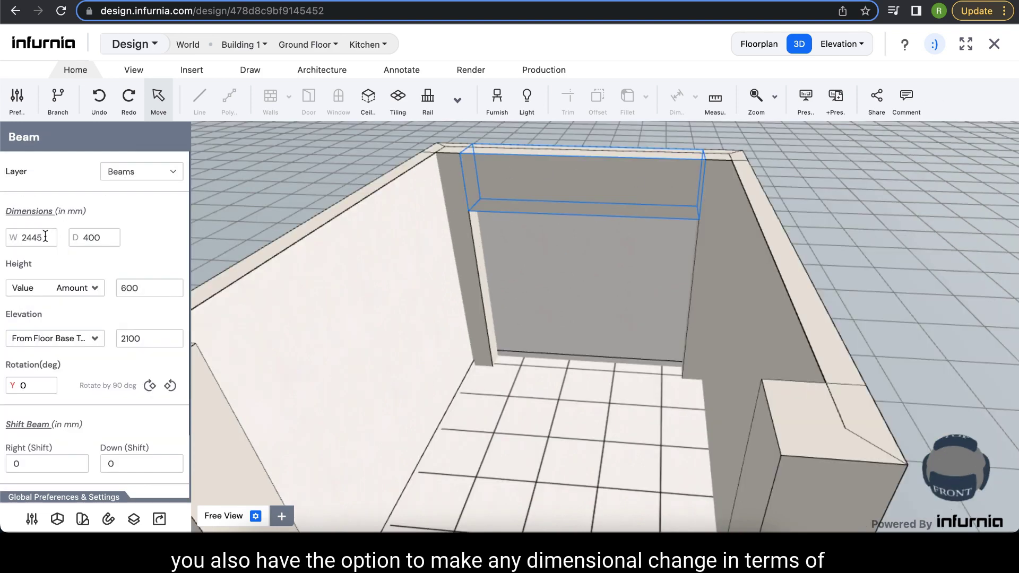
# - Set the beam's depth to 300 mm and inspect it in the 3D view
pyautogui.moveTo(45, 237); pyautogui.dragTo(20, 239)
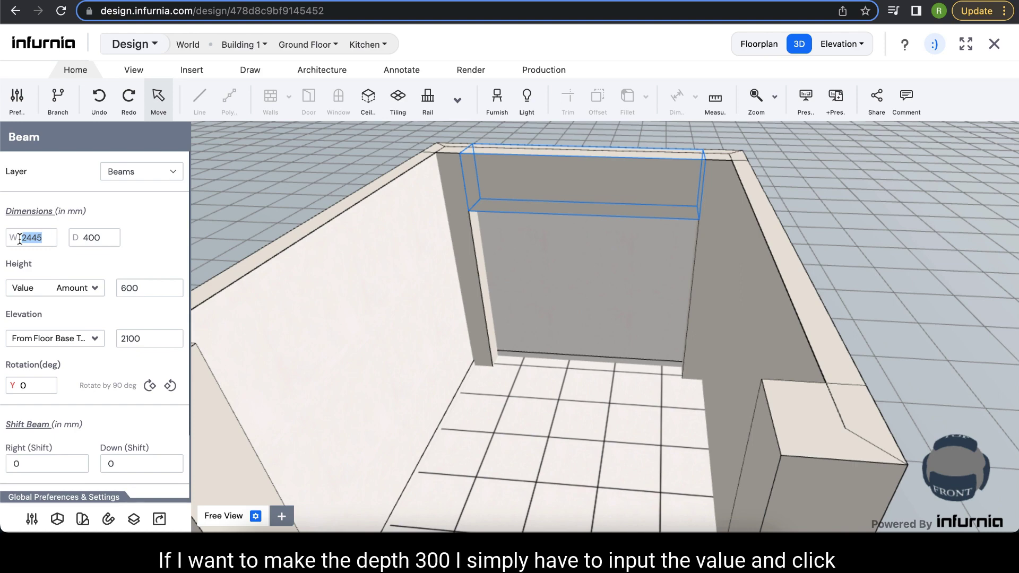
pyautogui.moveTo(103, 238); pyautogui.dragTo(82, 237)
pyautogui.write('300')
pyautogui.click(138, 243)
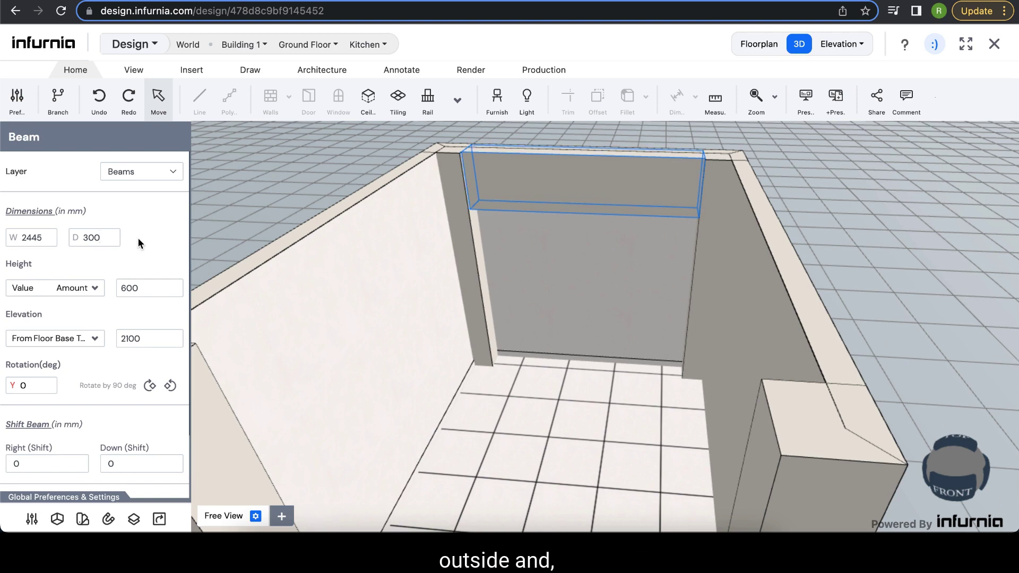
pyautogui.click(780, 189)
pyautogui.moveTo(463, 158); pyautogui.dragTo(500, 142)
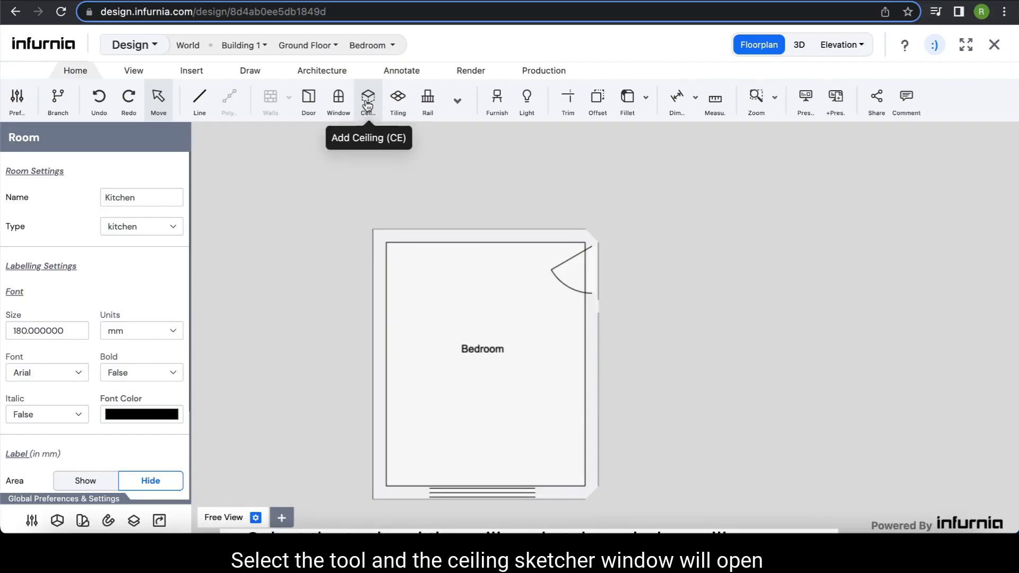
# - Add a ceiling over the Bedroom by picking its room space, apply it and view it in 3D
pyautogui.click(367, 103)
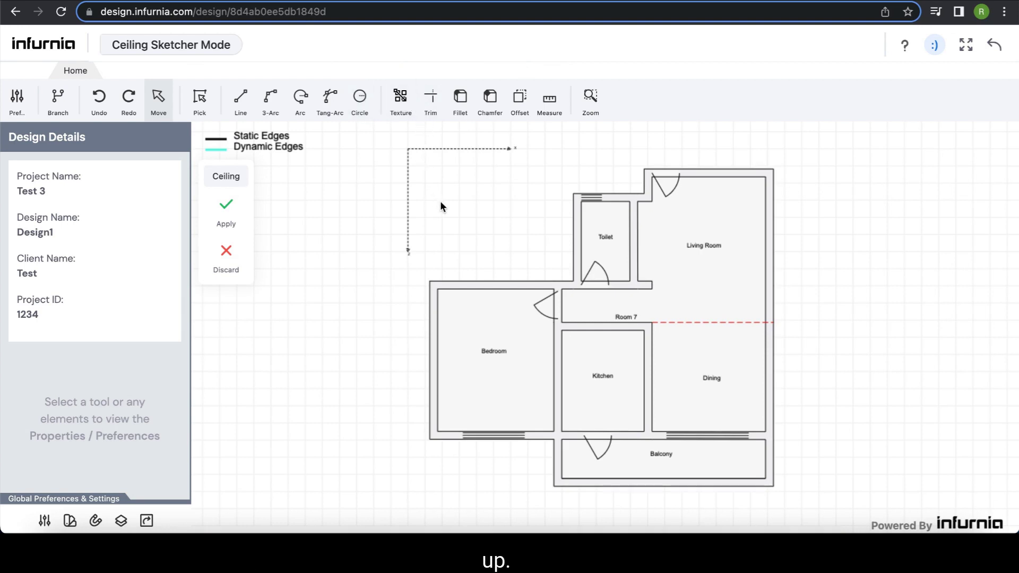
pyautogui.click(200, 101)
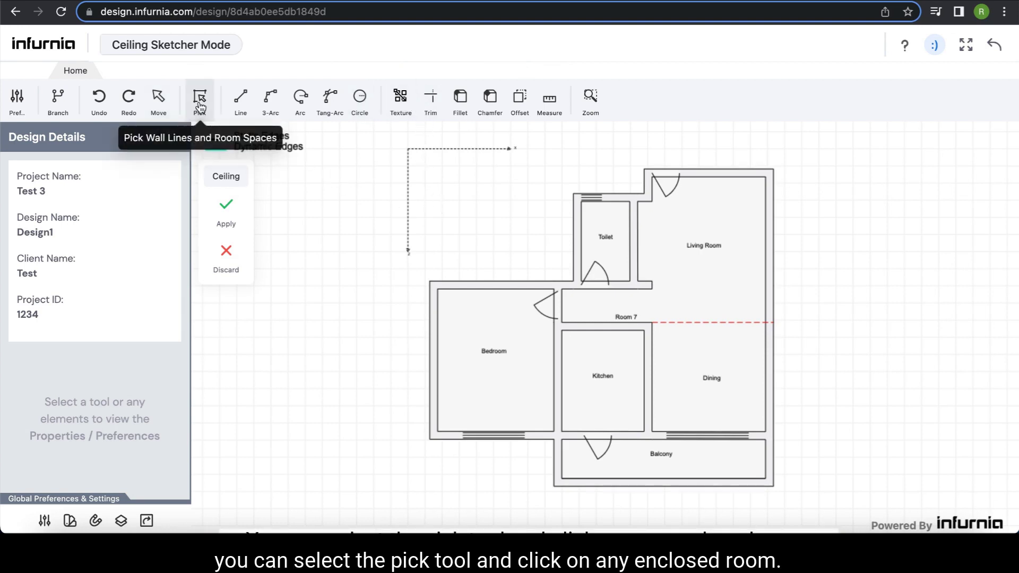
pyautogui.click(480, 362)
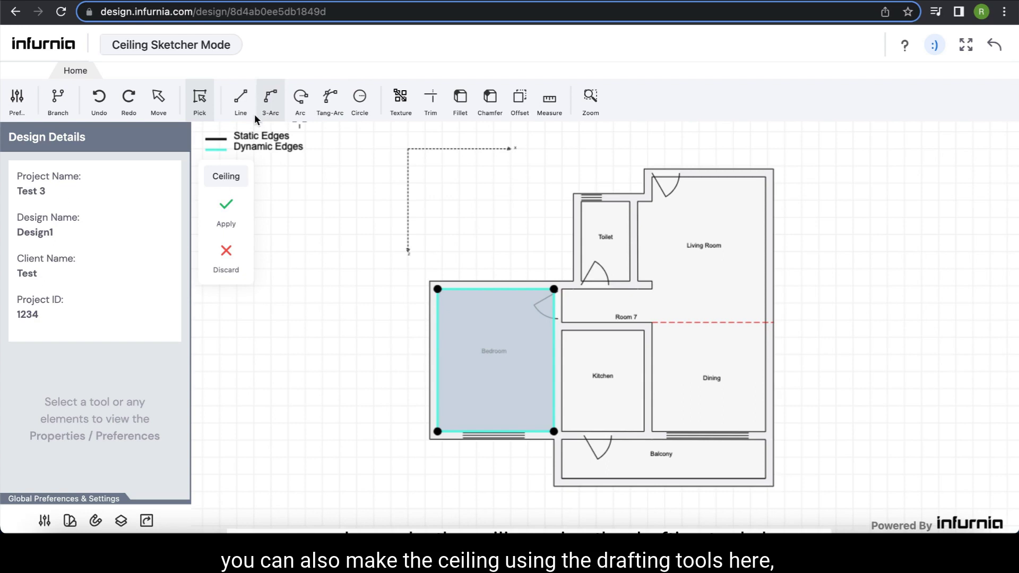
pyautogui.click(224, 225)
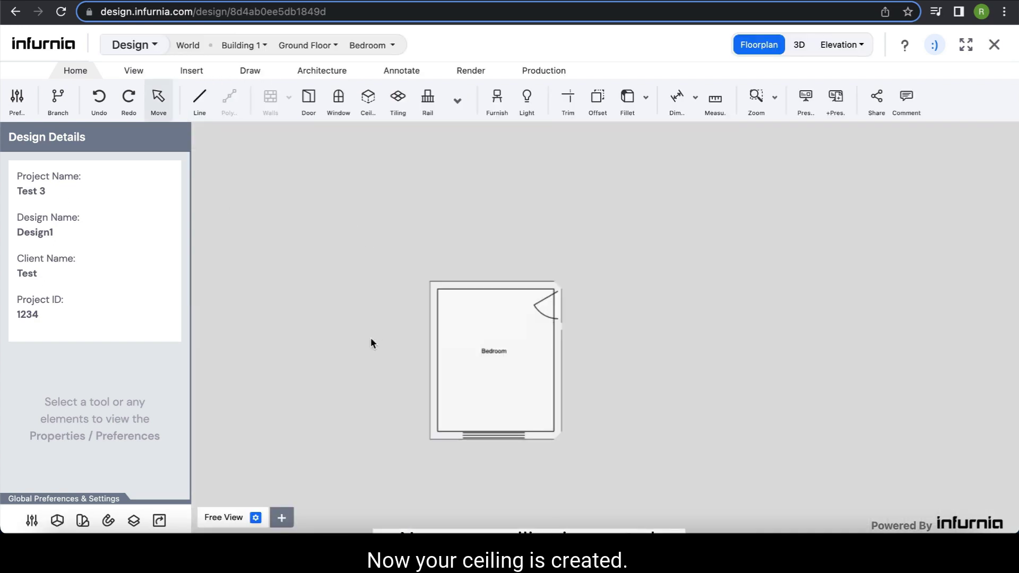
pyautogui.click(799, 45)
pyautogui.scroll(5, 578, 194)
pyautogui.moveTo(578, 181); pyautogui.dragTo(520, 188)
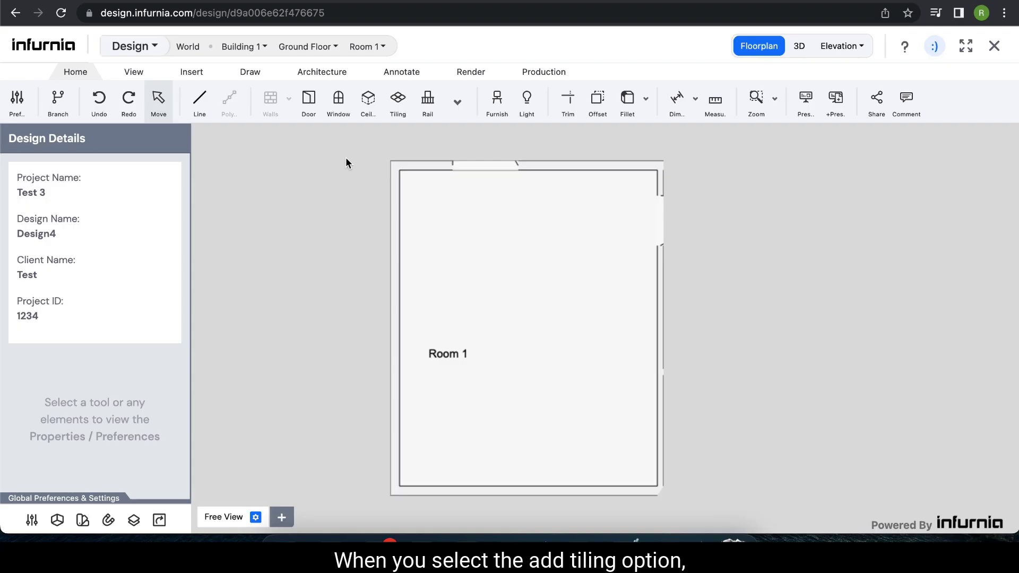
# - Add floor tiling to Room 1 by picking its room space, apply it and view the floor in 3D
pyautogui.click(398, 101)
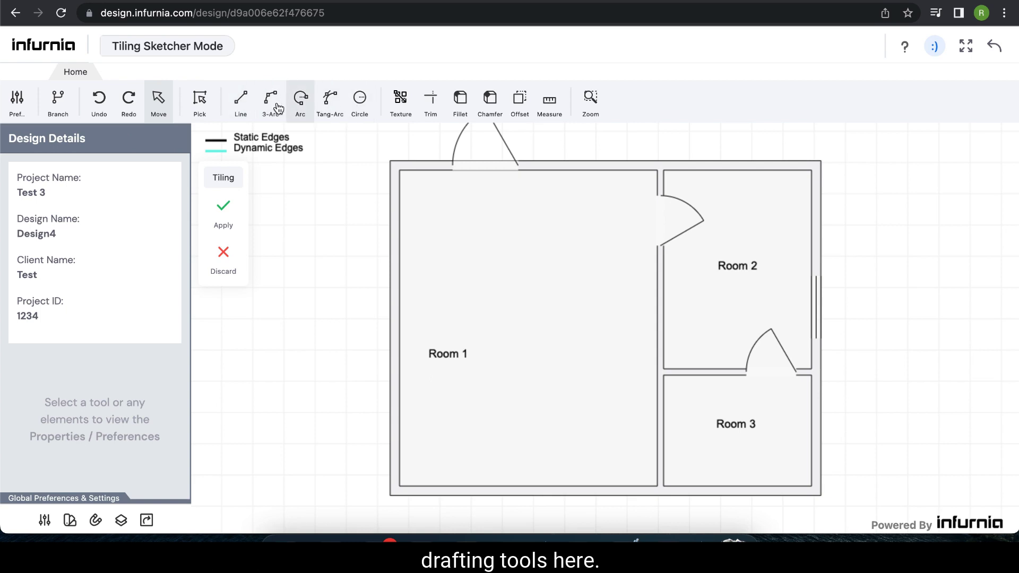
pyautogui.click(205, 106)
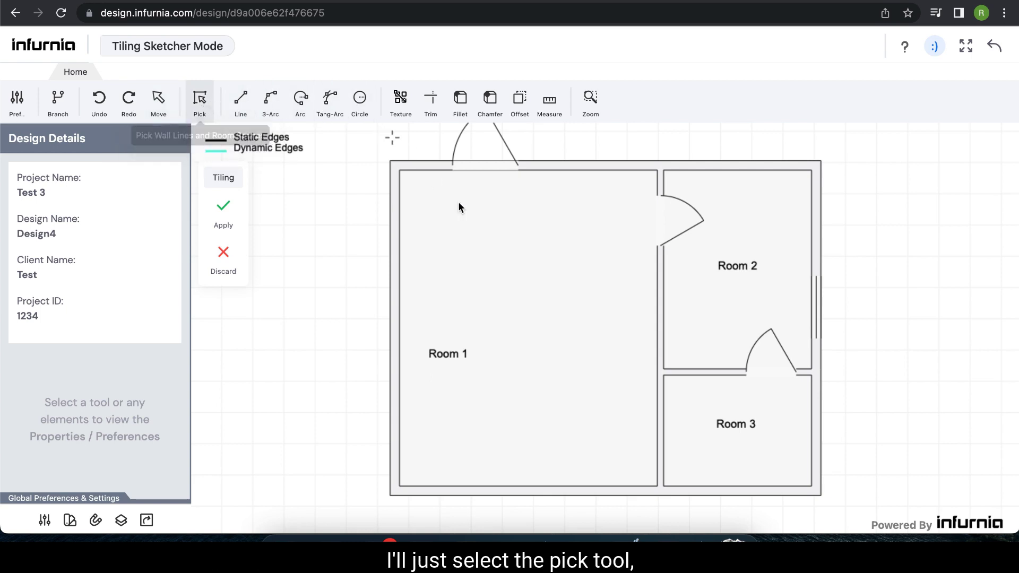
pyautogui.click(512, 277)
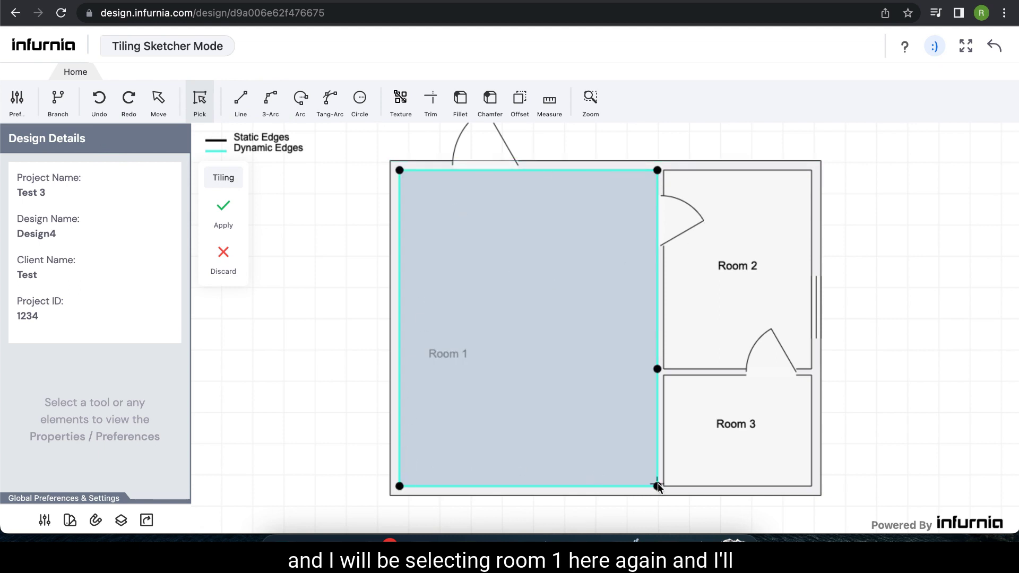
pyautogui.click(229, 206)
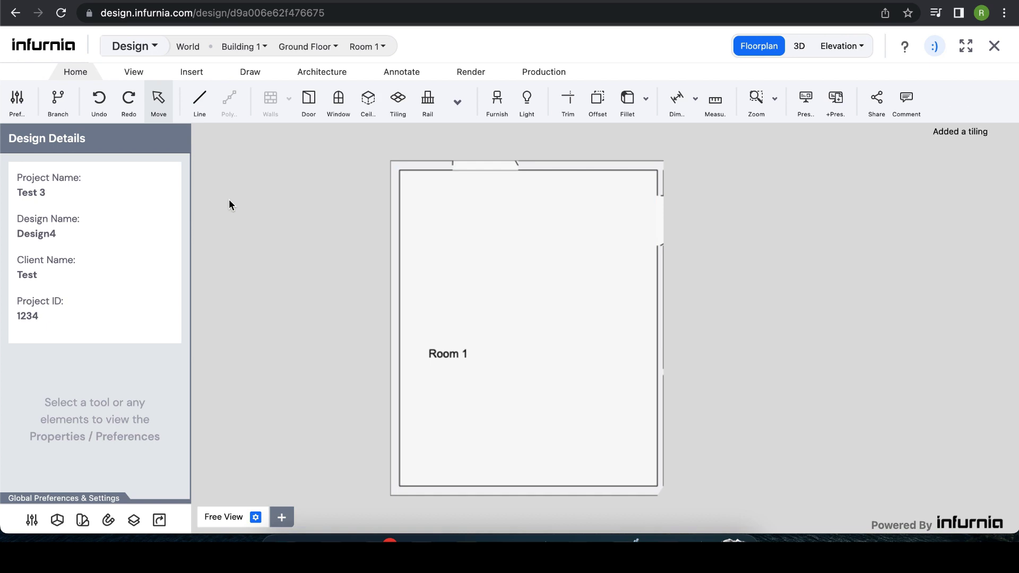
pyautogui.click(799, 47)
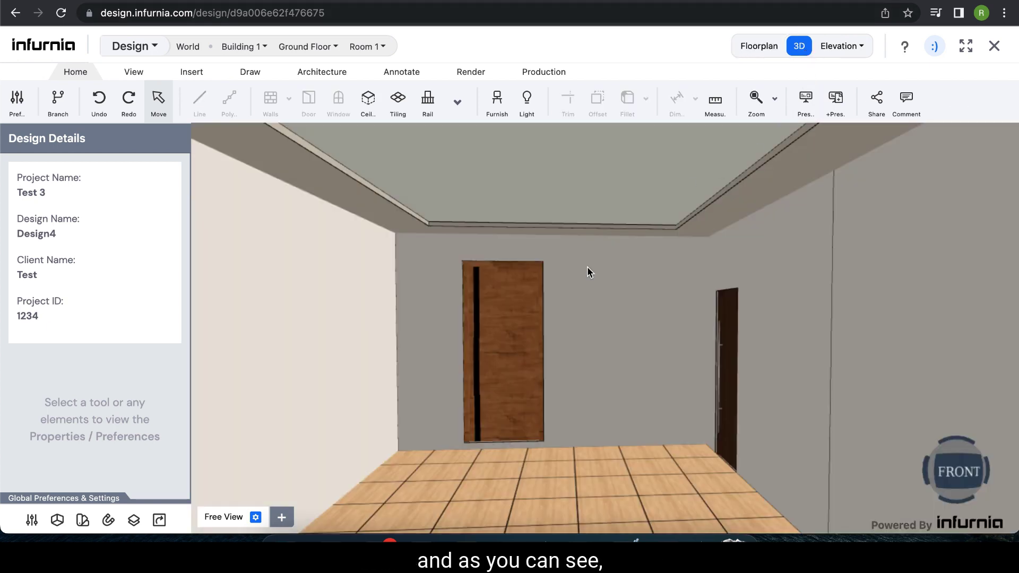
pyautogui.moveTo(705, 357); pyautogui.dragTo(602, 384)
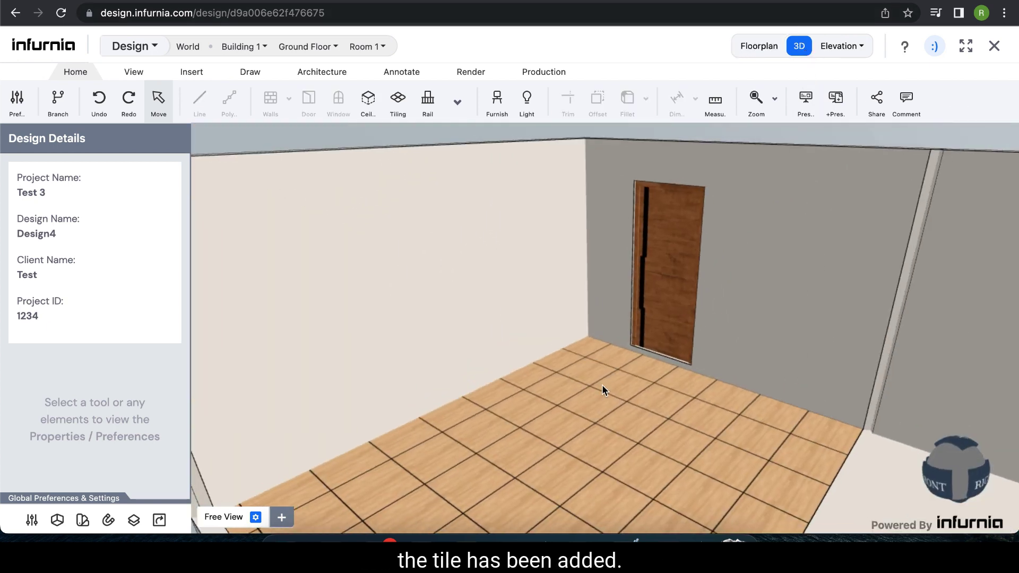
# - Set the tile depth of Room 1's floor tiling to 15 mm
pyautogui.click(574, 396)
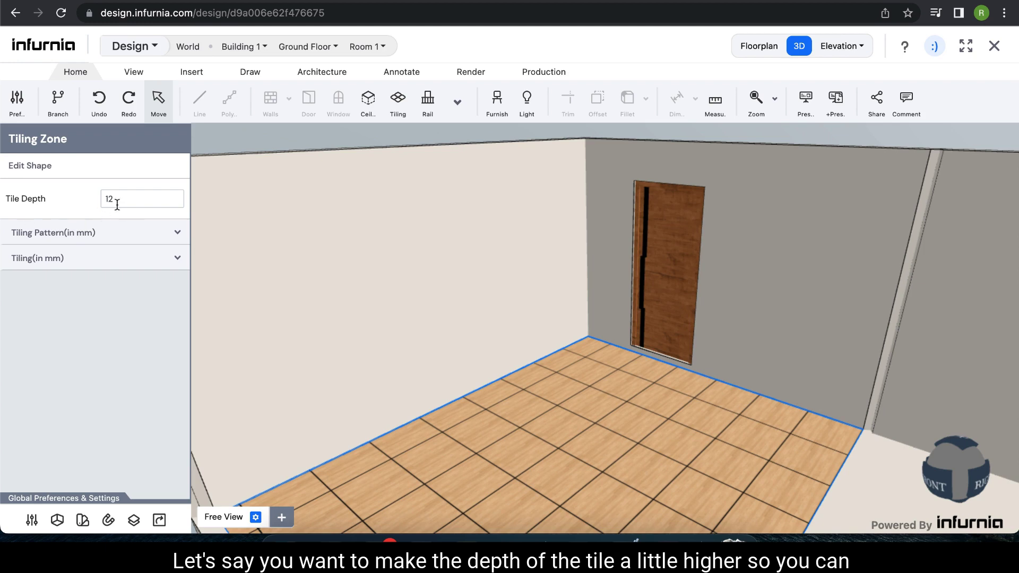
pyautogui.moveTo(127, 200); pyautogui.dragTo(102, 202)
pyautogui.write('15')
pyautogui.click(130, 354)
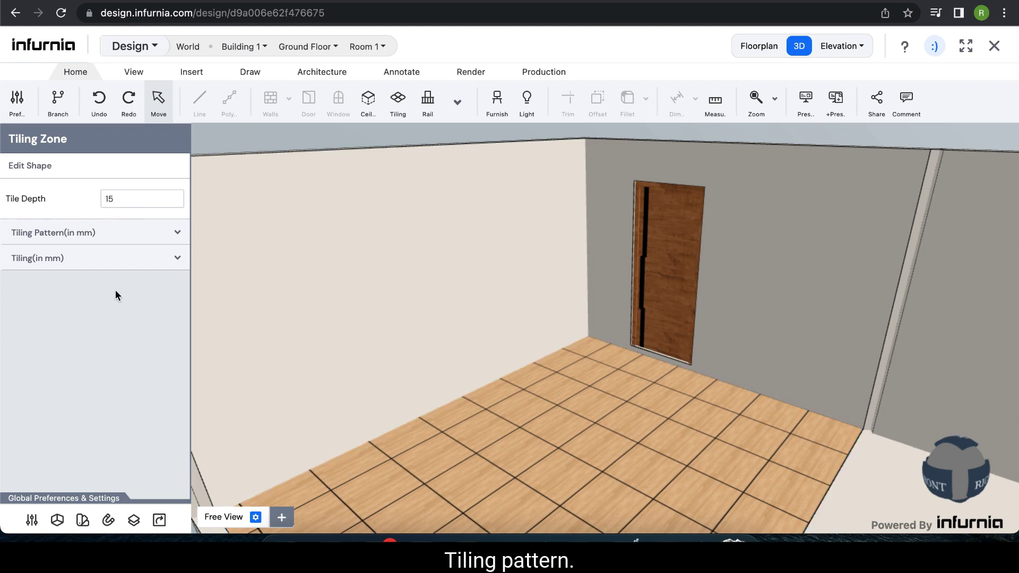
# - Rotate the floor tiling pattern by 45 degrees and change it to the chequered pattern
pyautogui.click(90, 236)
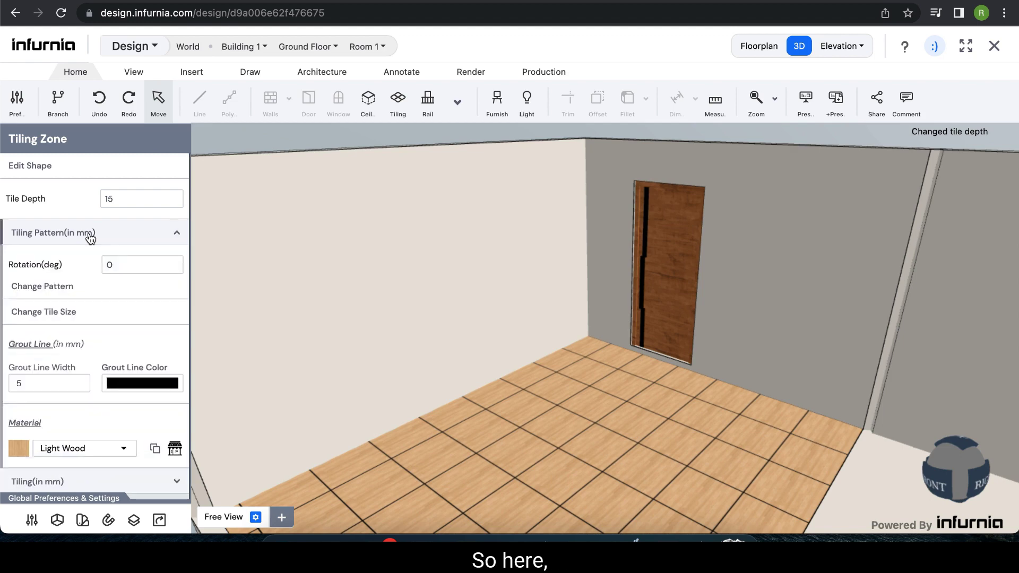
pyautogui.click(101, 263)
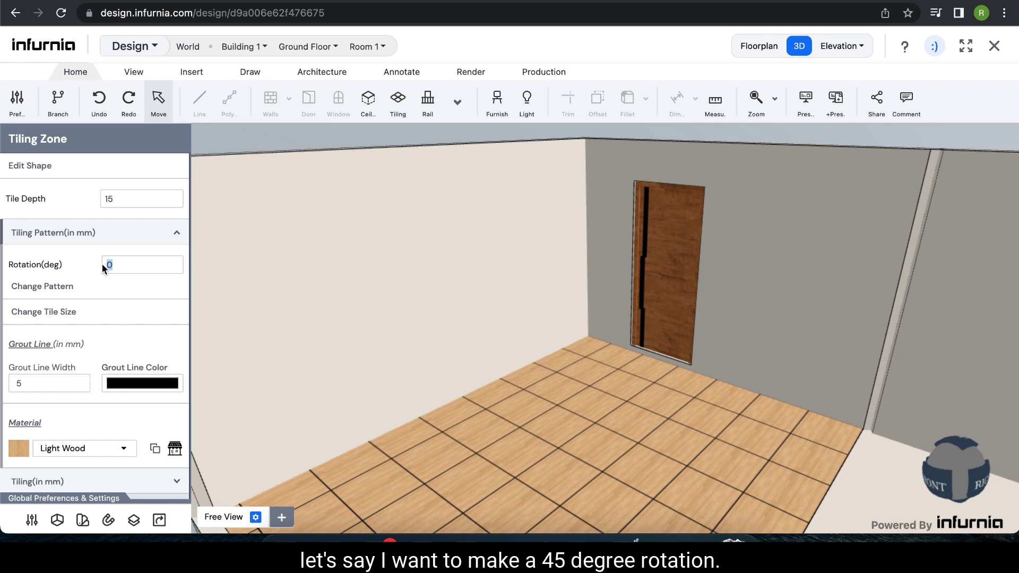
pyautogui.click(78, 273)
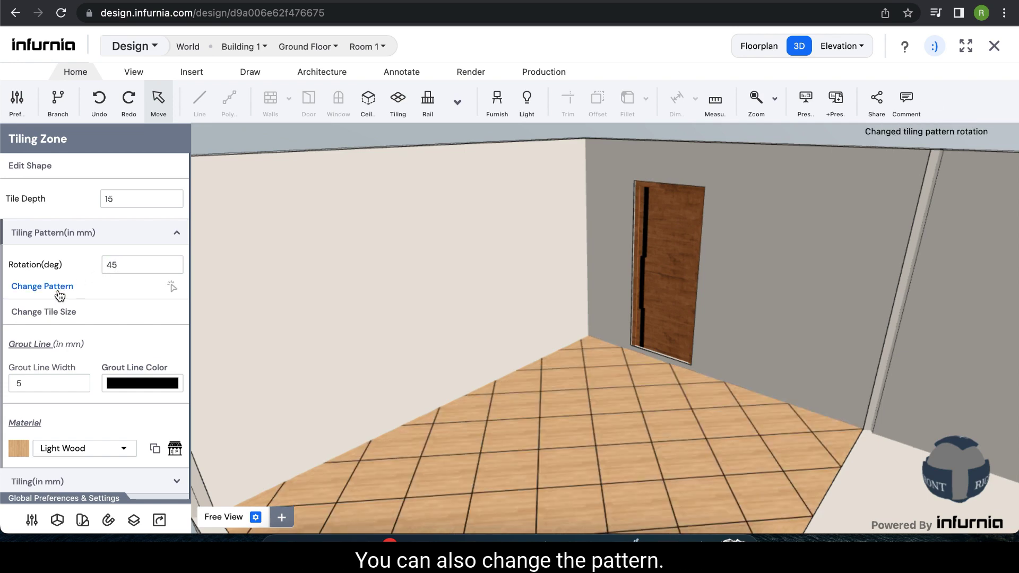
pyautogui.click(59, 287)
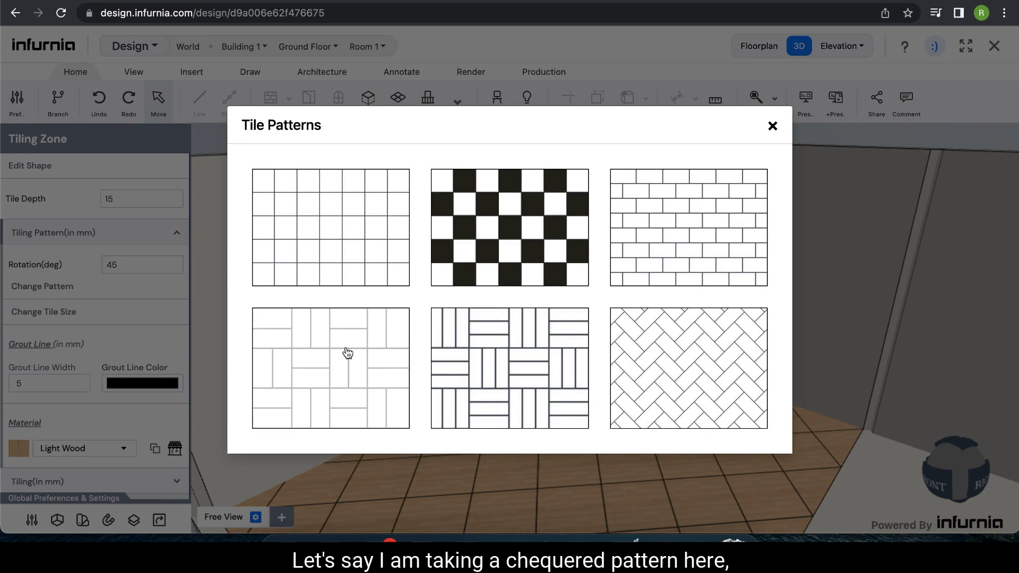
pyautogui.click(502, 232)
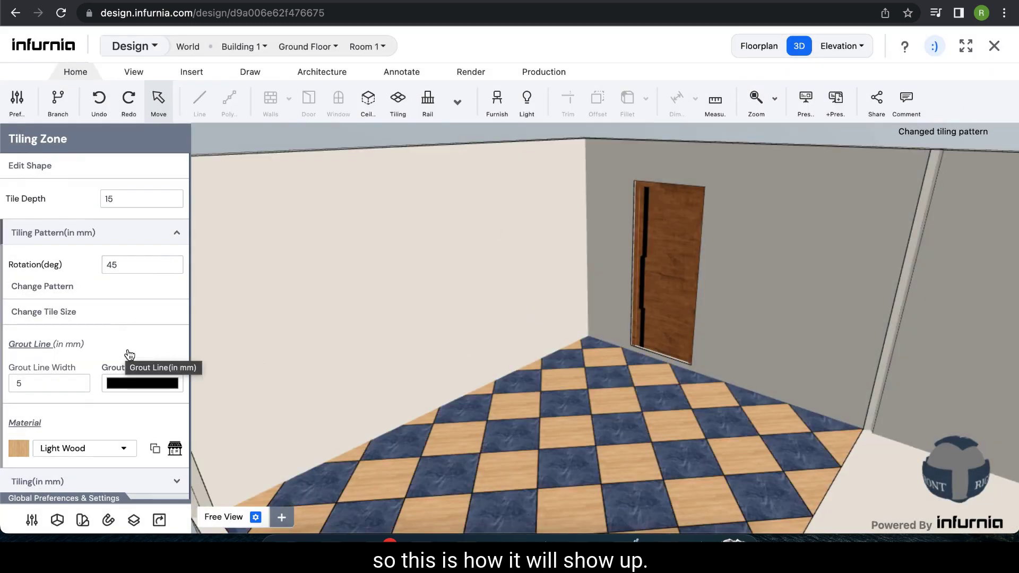
# - Set the size of the chequered floor tiles to 450 mm wide and 450 mm high
pyautogui.click(53, 317)
pyautogui.moveTo(312, 395); pyautogui.dragTo(251, 394)
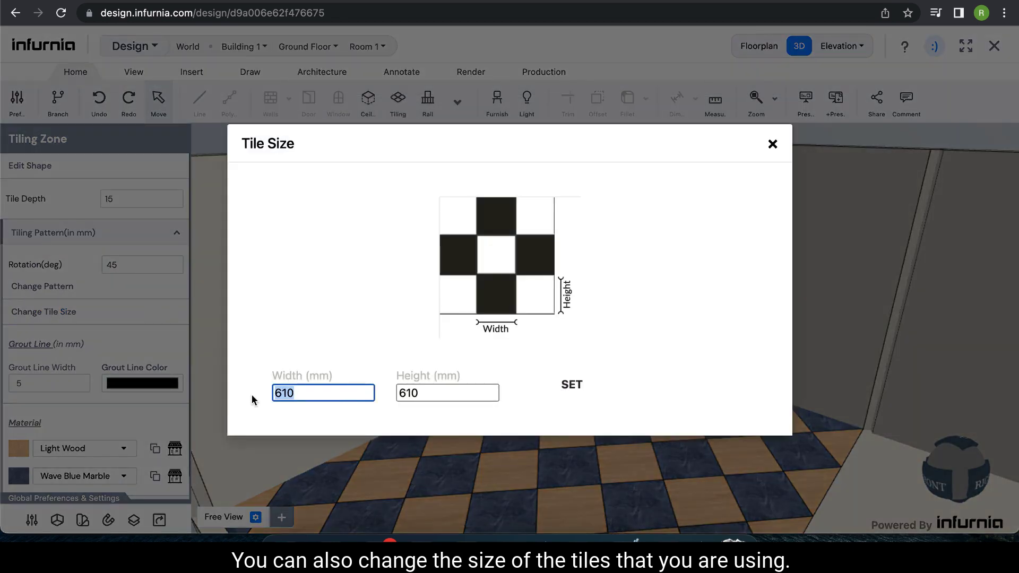
pyautogui.write('450')
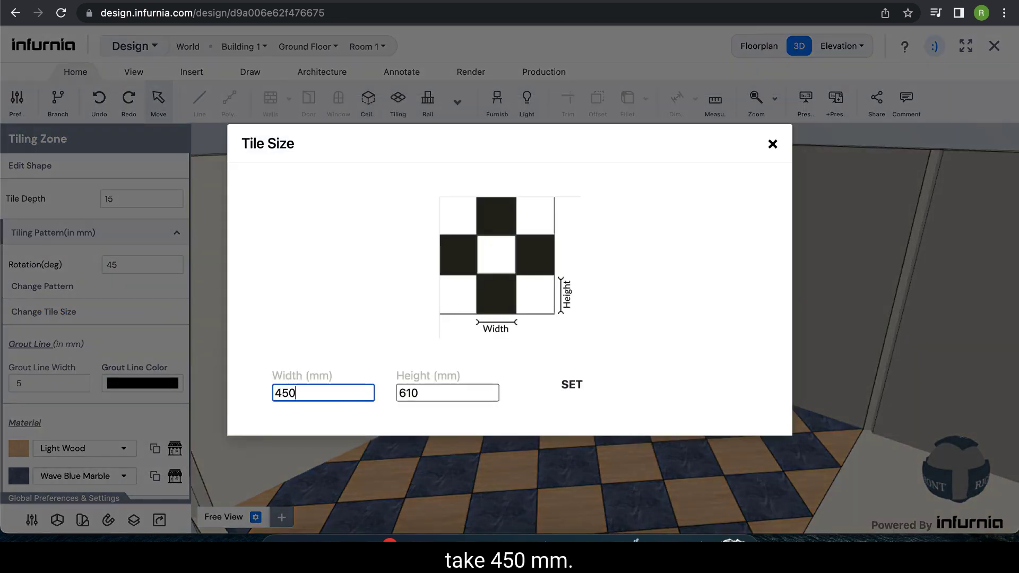
pyautogui.moveTo(446, 394); pyautogui.dragTo(397, 404)
pyautogui.write('450')
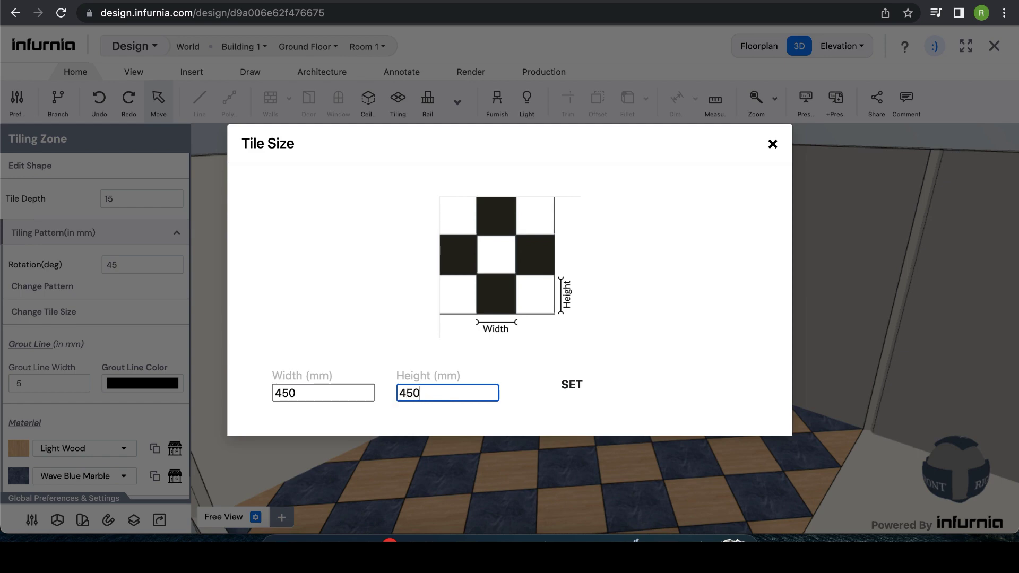
pyautogui.click(575, 390)
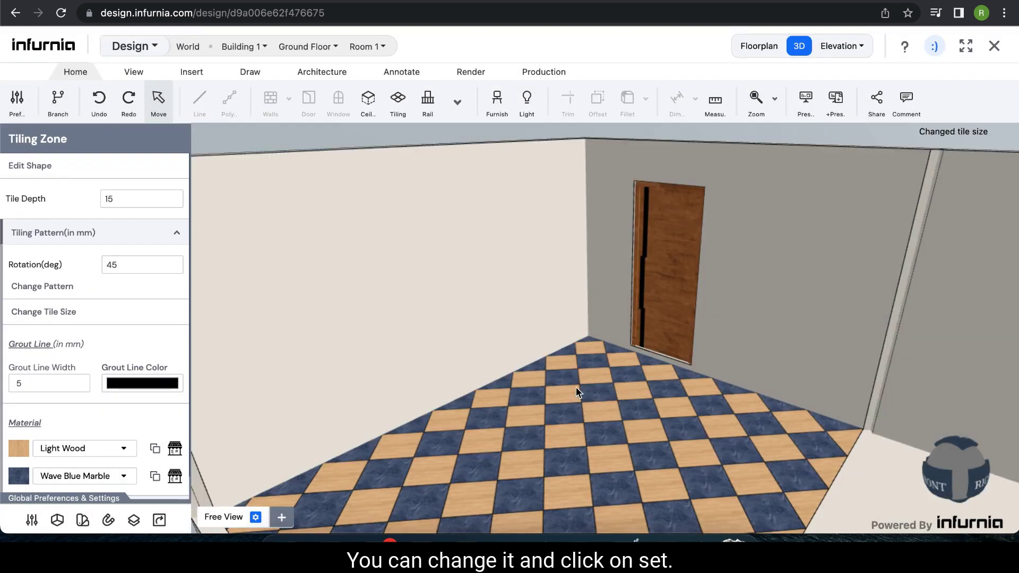